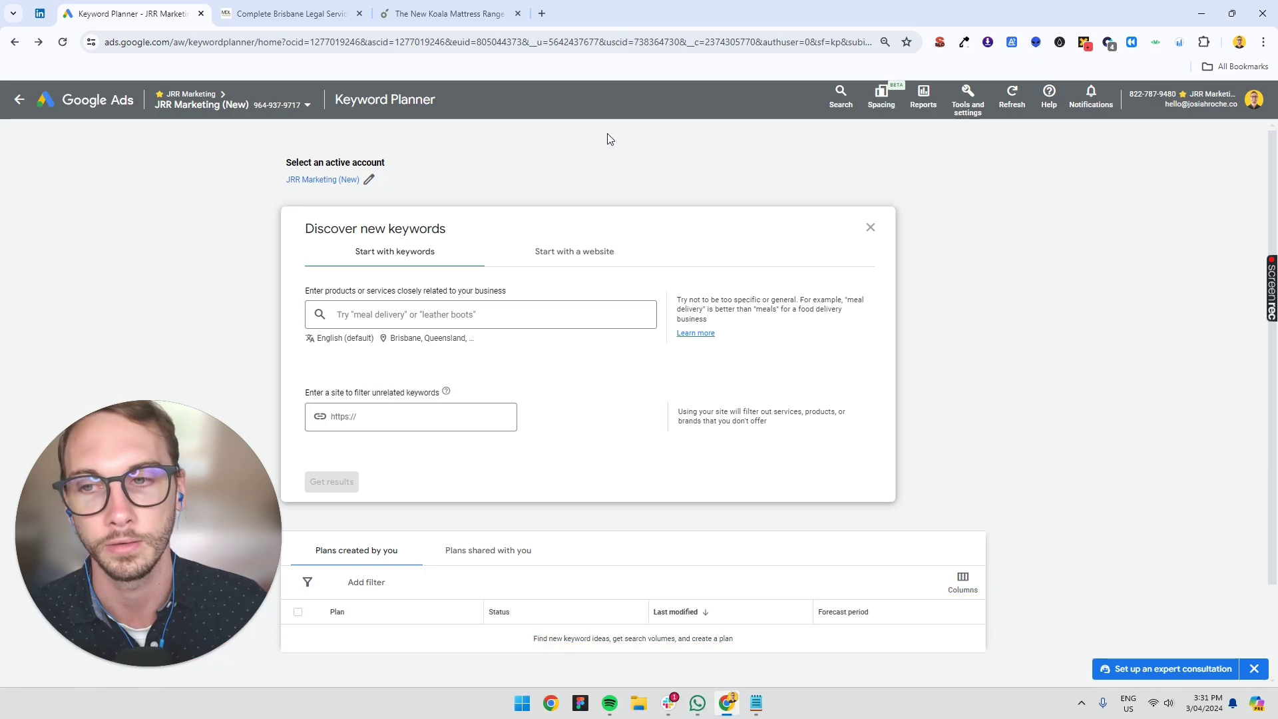
- Open a blank Notepad document from the taskbar beside the Keyword Planner
{"action": "left_click", "coordinate": [756, 703]}
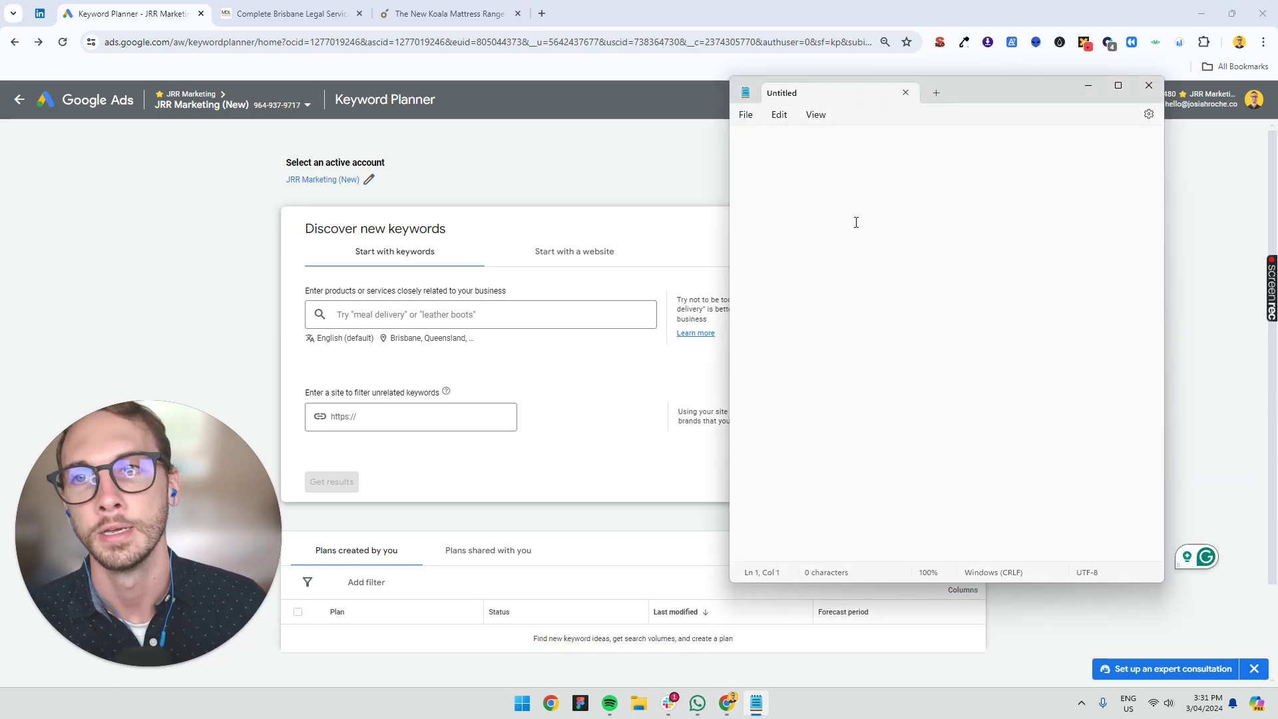
- From MDL's Areas Of Practice > Family Law menu, open the Divorce and Family Law Team pages in new tabs
{"action": "left_click", "coordinate": [299, 13]}
{"action": "scroll", "coordinate": [639, 266], "scroll_direction": "down", "scroll_amount": 5}
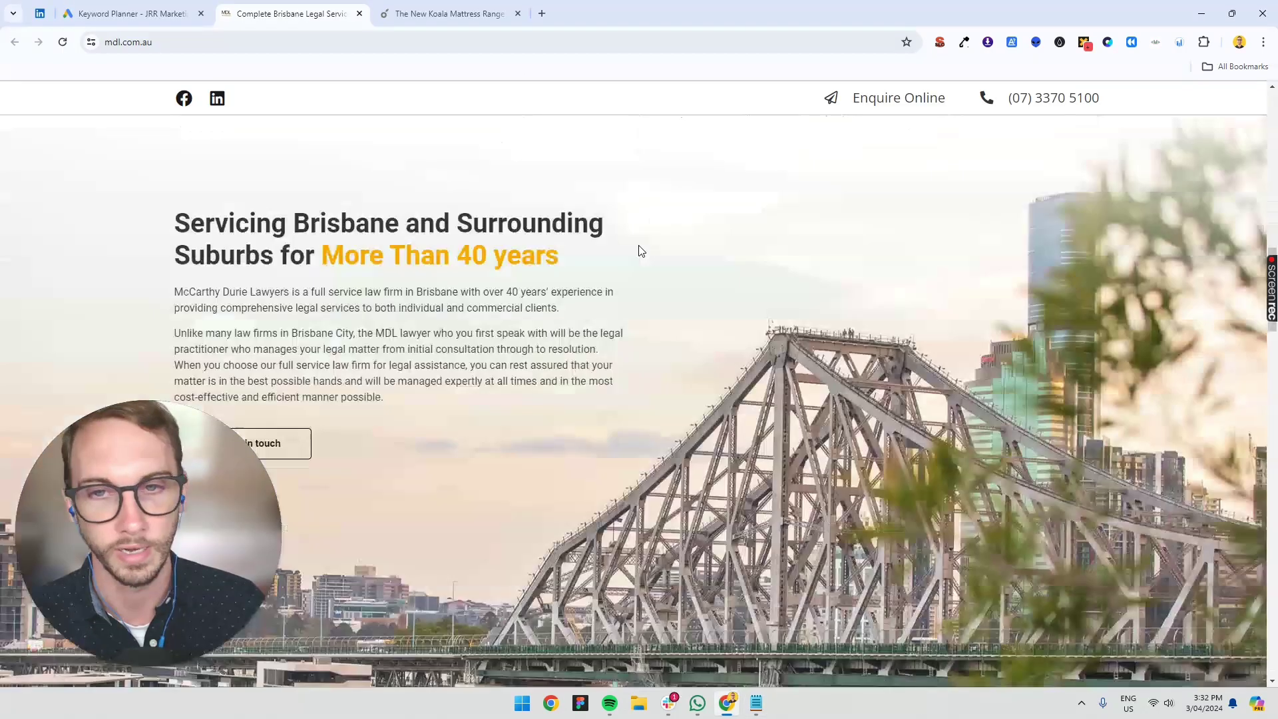
{"action": "scroll", "coordinate": [595, 330], "scroll_direction": "up", "scroll_amount": 5}
{"action": "mouse_move", "coordinate": [822, 210]}
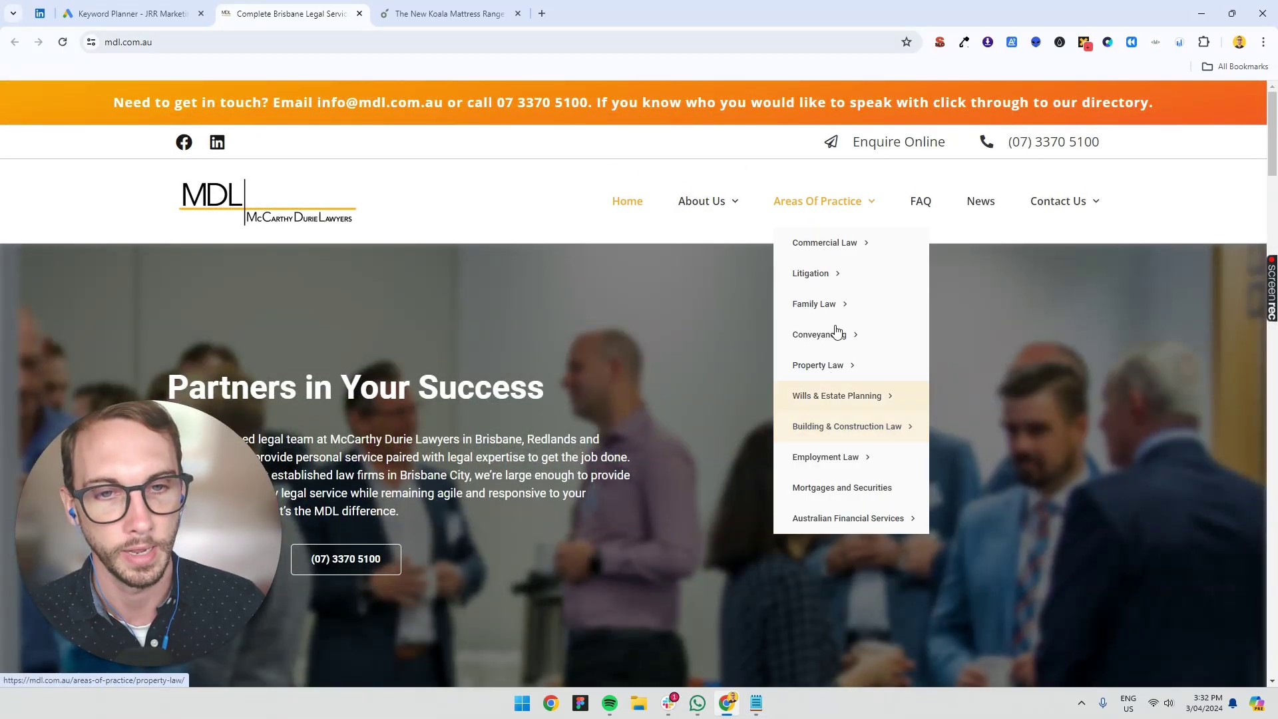
{"action": "mouse_move", "coordinate": [841, 312]}
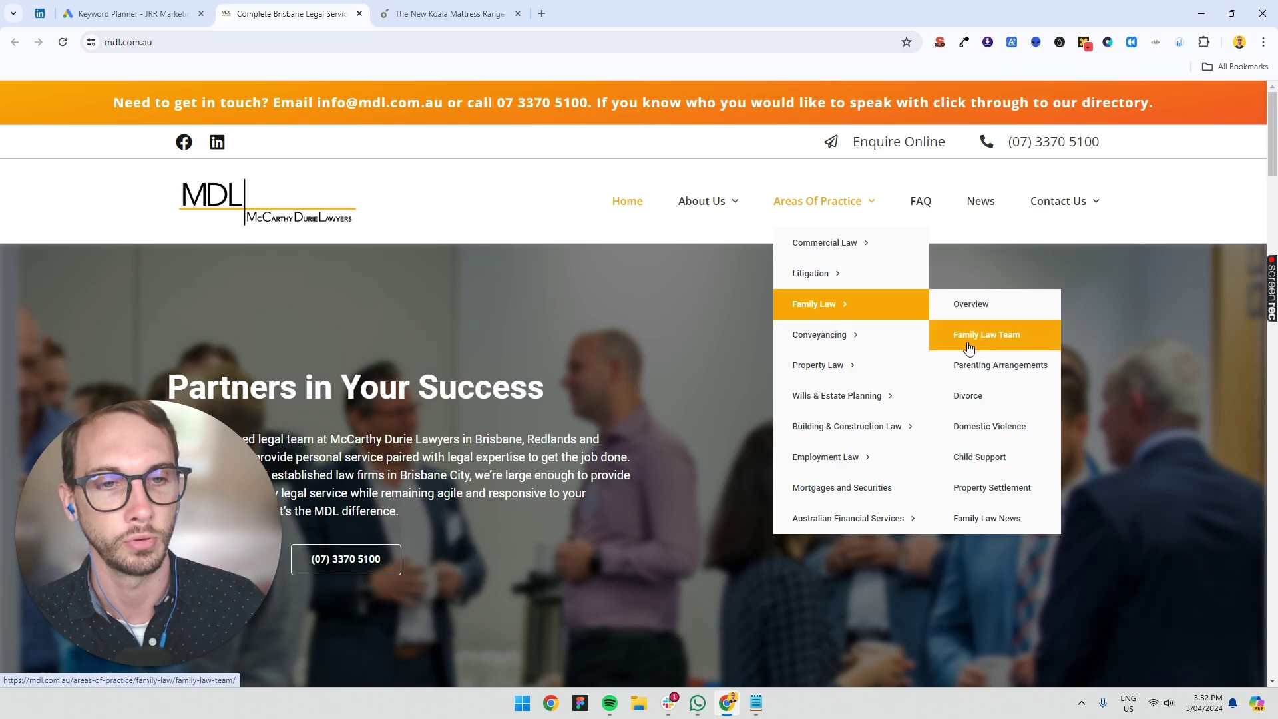
{"action": "right_click", "coordinate": [965, 407]}
{"action": "left_click", "coordinate": [988, 408]}
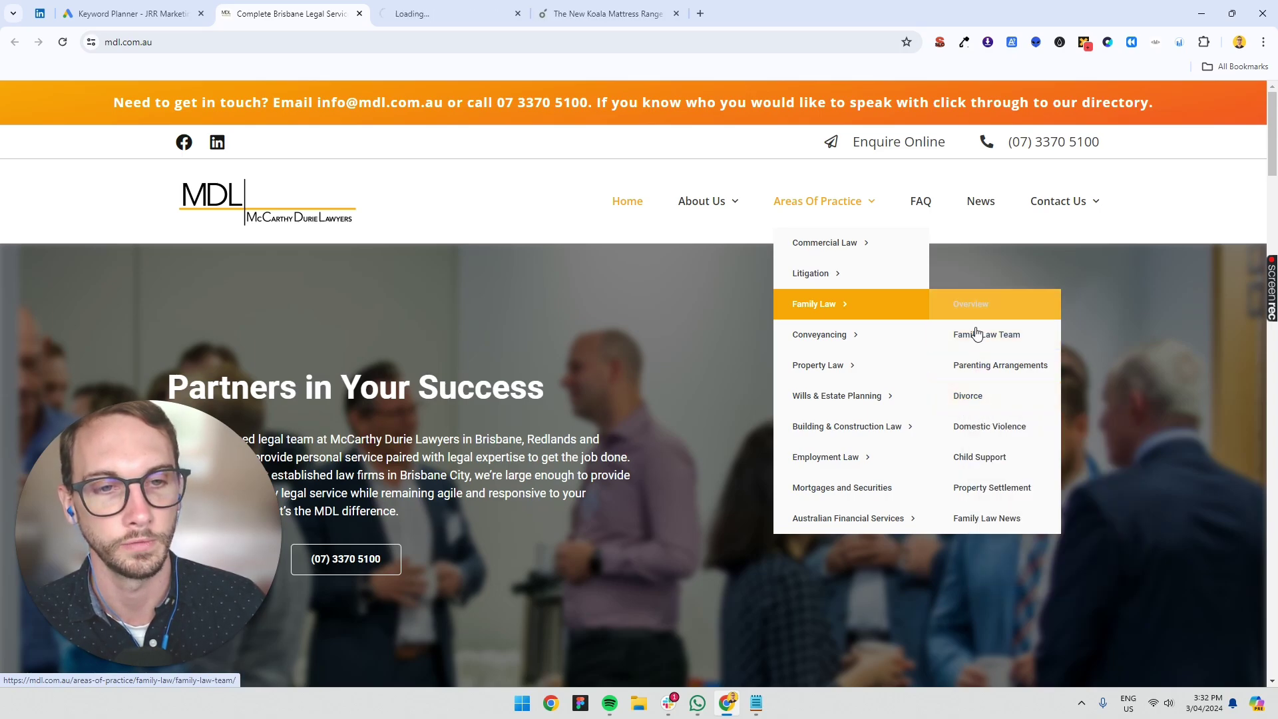
{"action": "right_click", "coordinate": [973, 333]}
{"action": "left_click", "coordinate": [995, 339]}
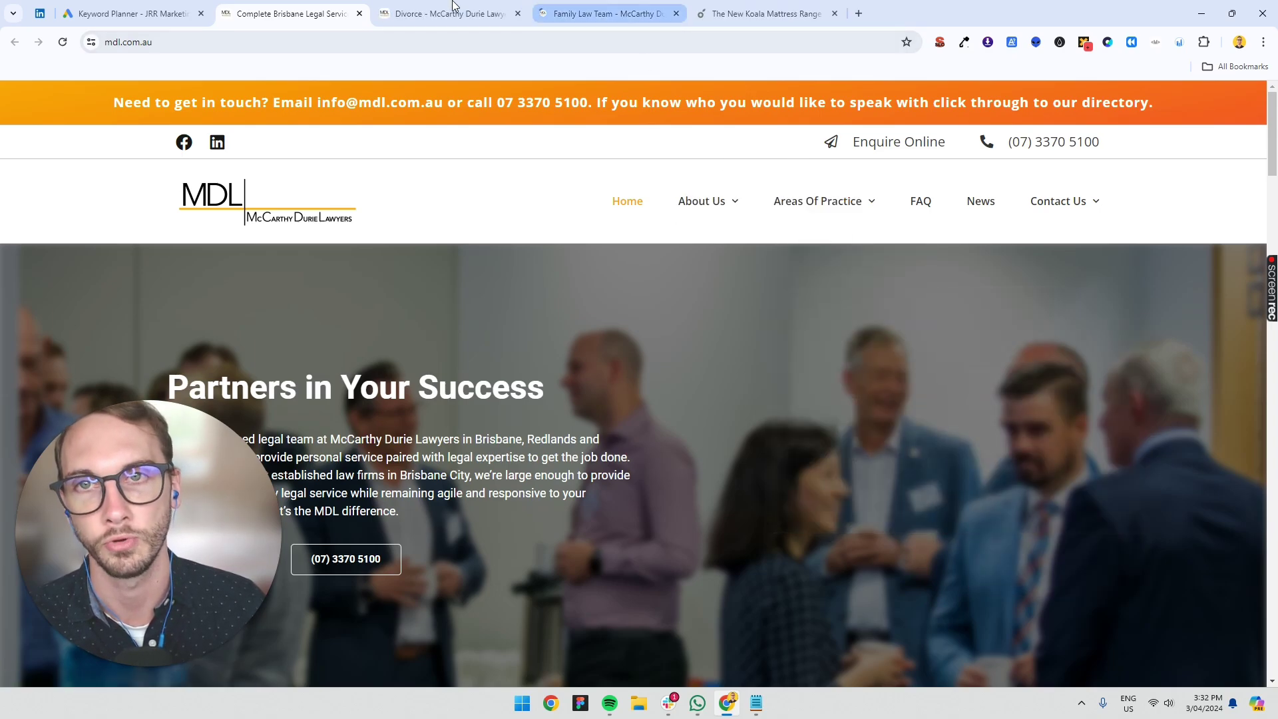
- Filter the Koala mattress range to King single mattresses
{"action": "left_click", "coordinate": [759, 13]}
{"action": "scroll", "coordinate": [608, 294], "scroll_direction": "down", "scroll_amount": 3}
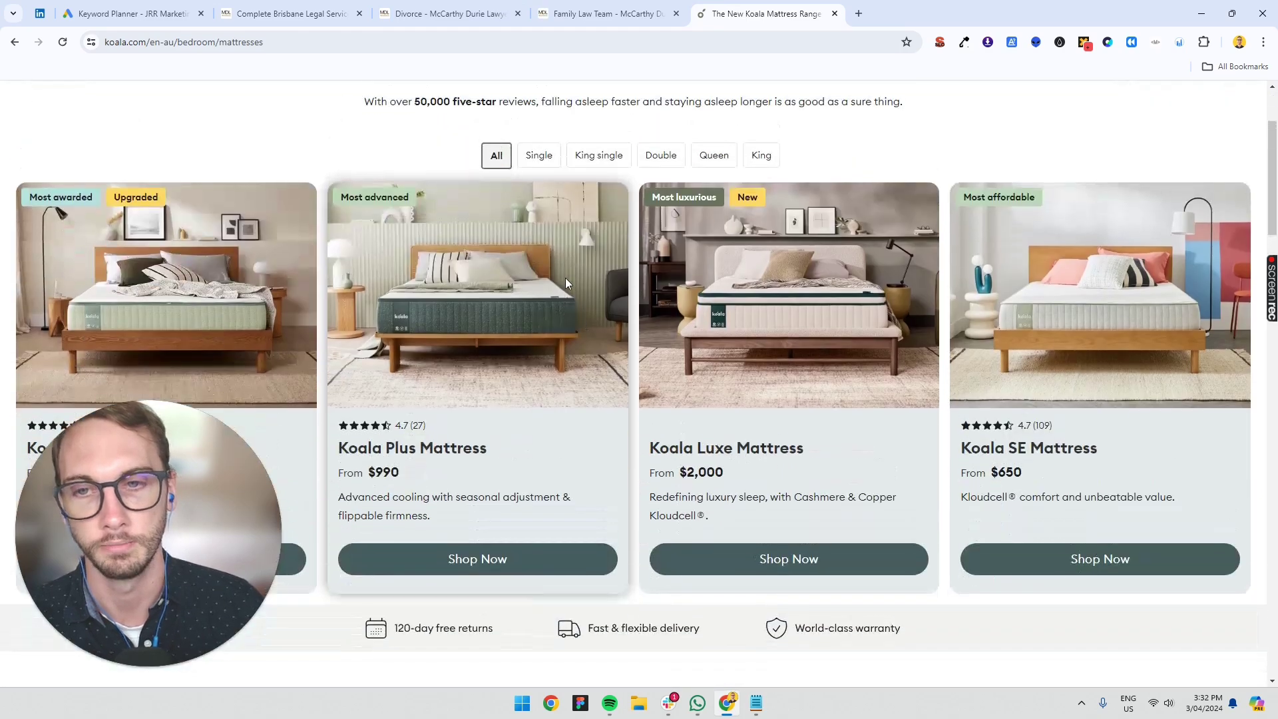
{"action": "scroll", "coordinate": [566, 280], "scroll_direction": "up", "scroll_amount": 3}
{"action": "left_click", "coordinate": [578, 320]}
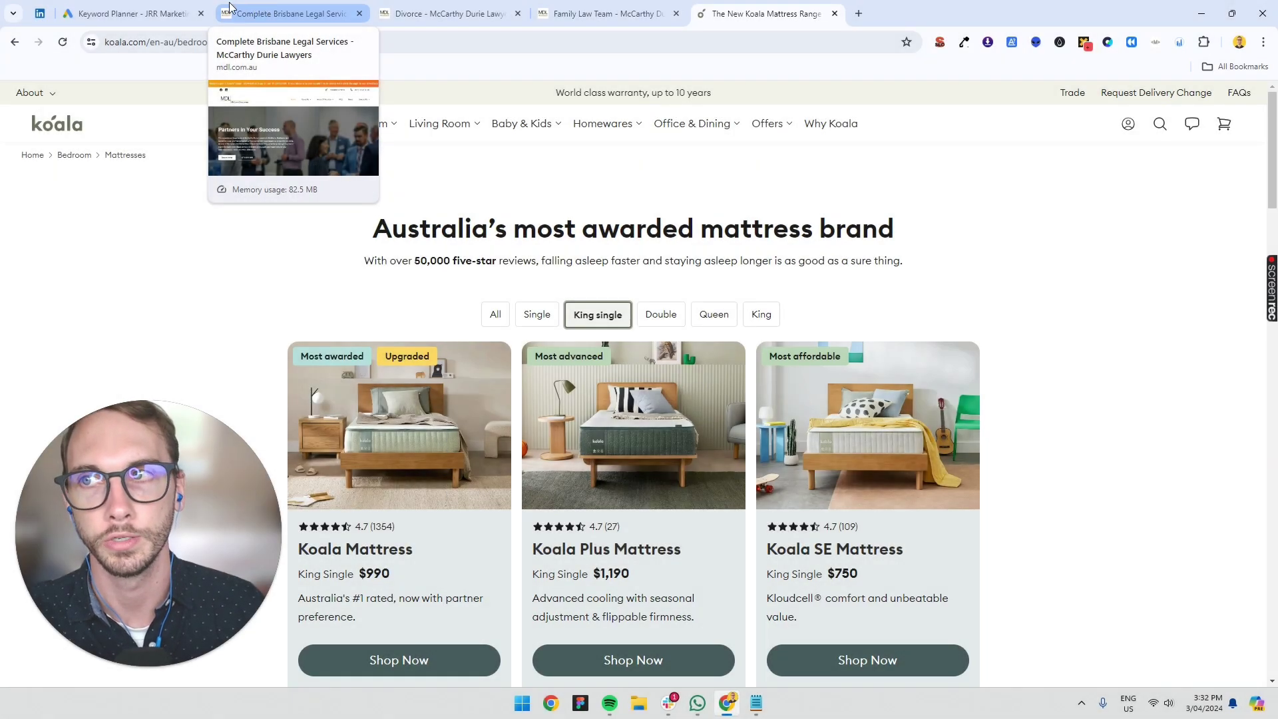
- Close the MDL home page tab and leave the Divorce page showing
{"action": "left_click", "coordinate": [286, 13]}
{"action": "left_click", "coordinate": [377, 18]}
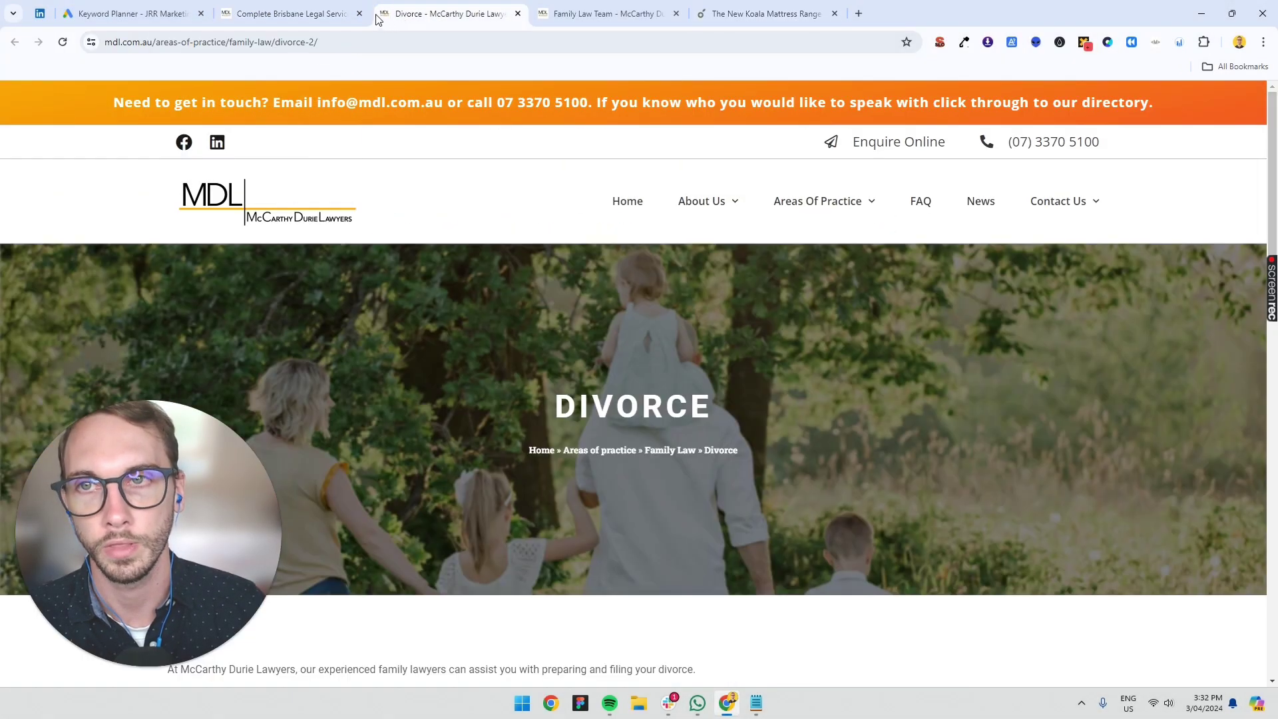
{"action": "left_click", "coordinate": [360, 13]}
{"action": "scroll", "coordinate": [418, 332], "scroll_direction": "down", "scroll_amount": 4}
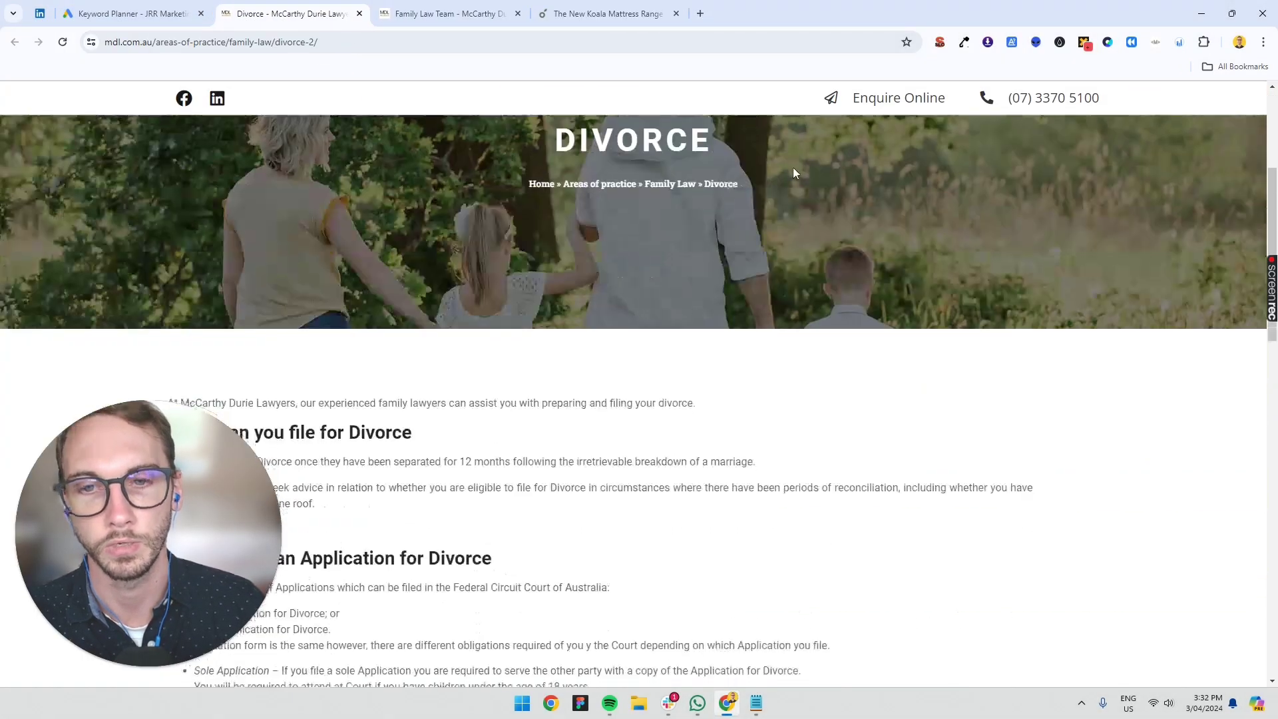
- Write the Divorce Lawyer heading with Keywords: and Negative: lines, and copy that template
{"action": "left_click", "coordinate": [756, 703]}
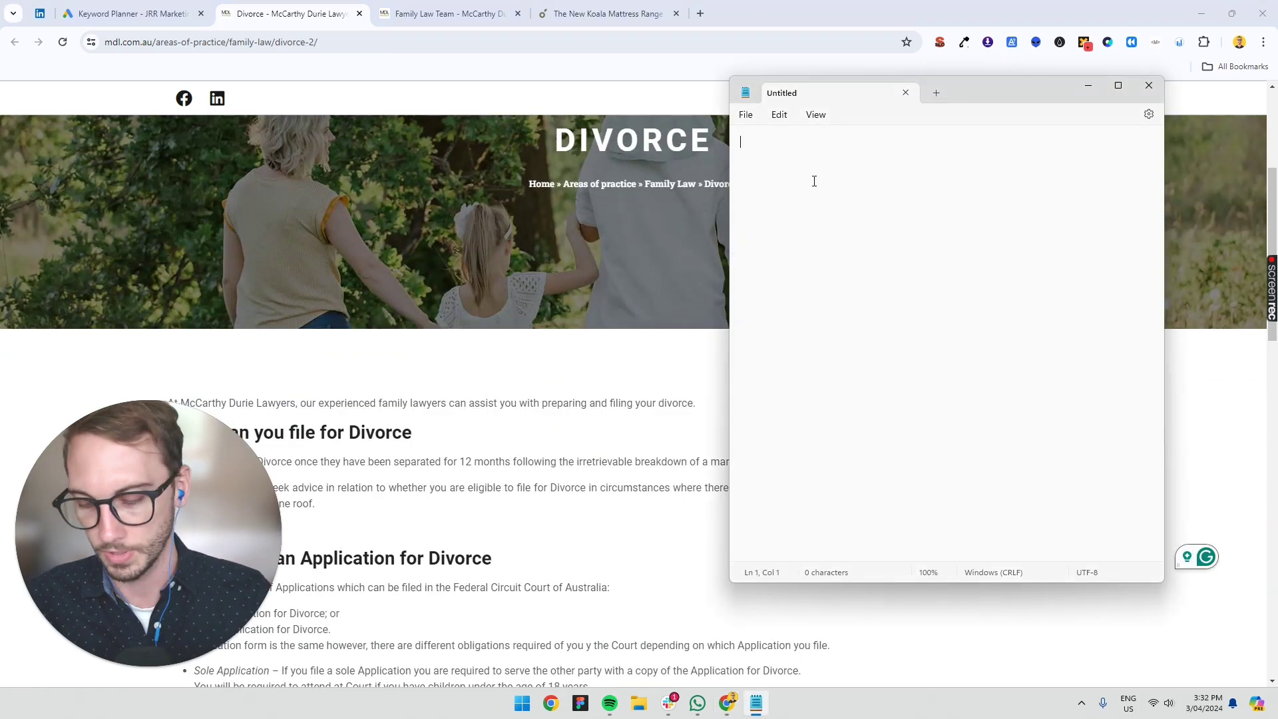
{"action": "type", "text": "Divorce Law"}
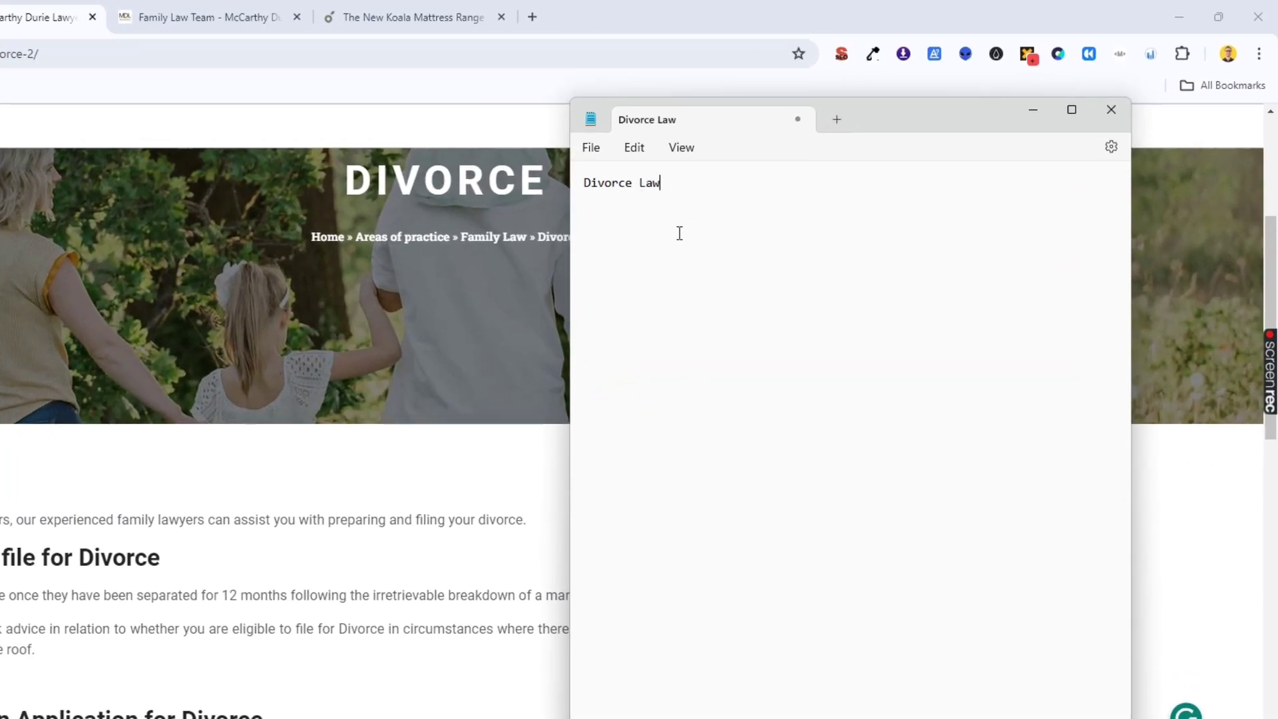
{"action": "type", "text": "yer"}
{"action": "key", "text": "Return"}
{"action": "key", "text": "Return"}
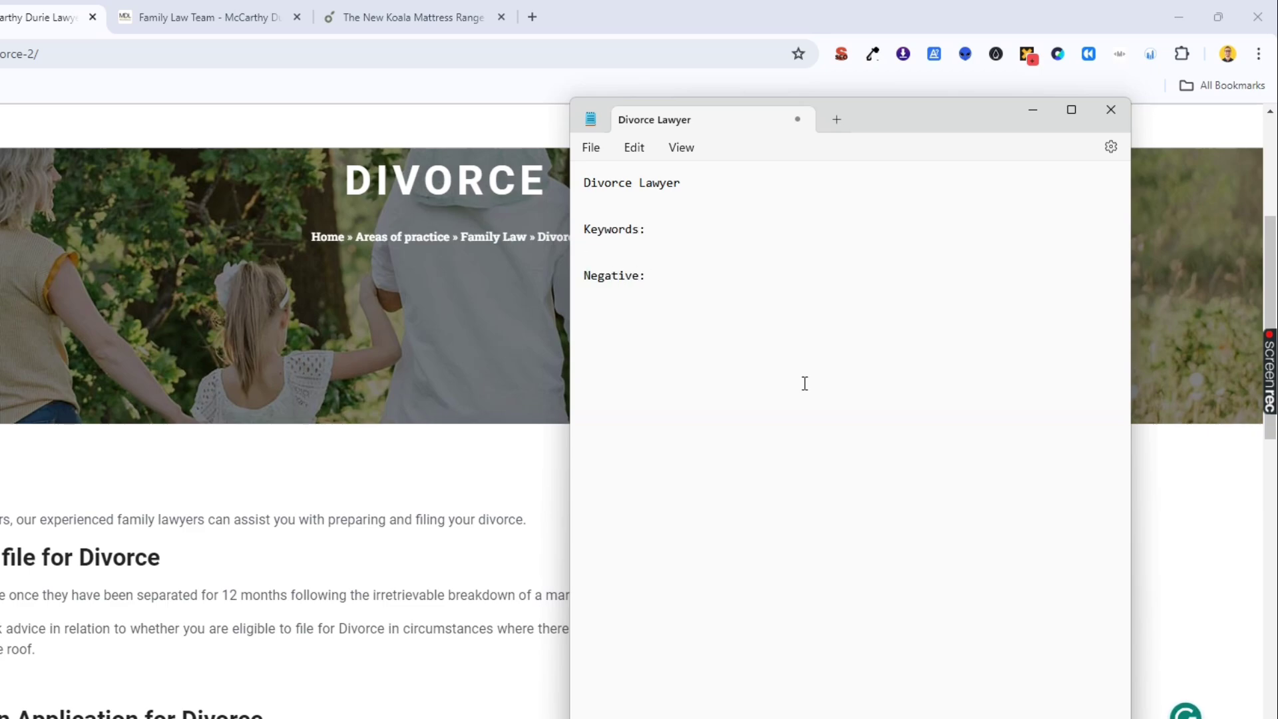
{"action": "key", "text": "ctrl+a"}
{"action": "key", "text": "ctrl+c"}
- Paste the template into a second Notepad tab and retitle it Family Lawyer
{"action": "left_click", "coordinate": [834, 119]}
{"action": "key", "text": "ctrl+v"}
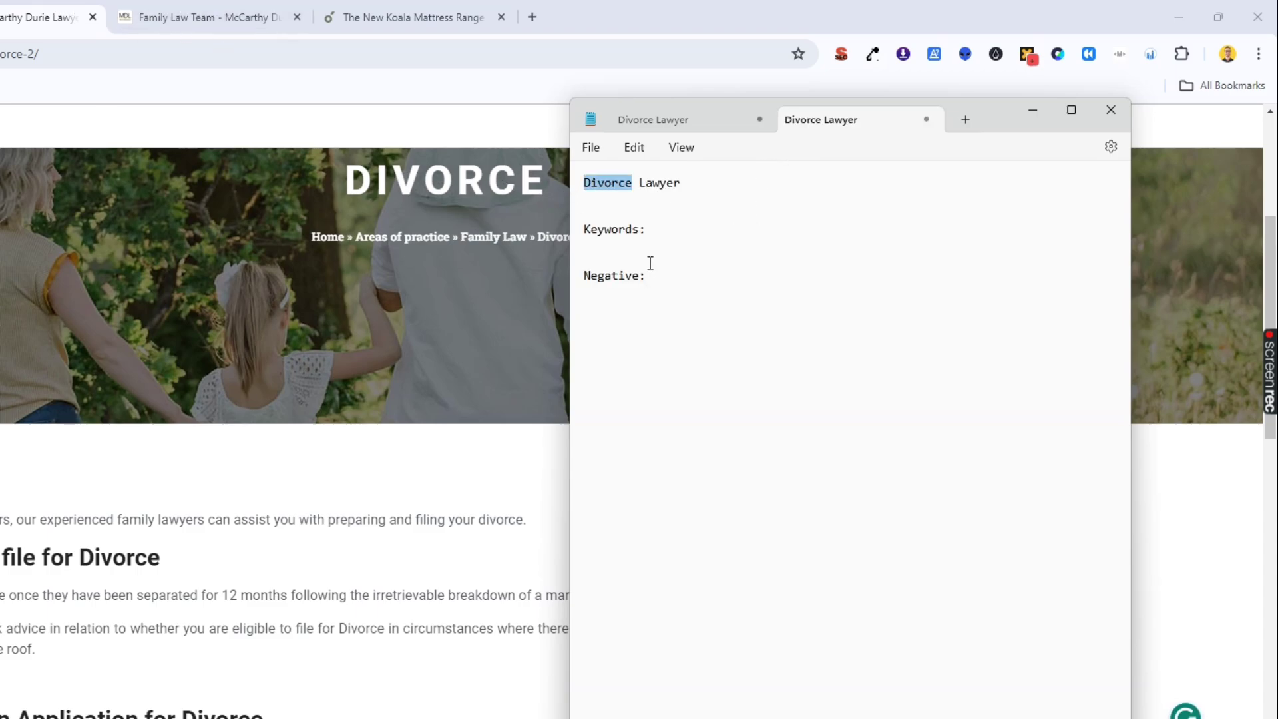
{"action": "type", "text": "Famil Lawy"}
{"action": "key", "text": "BackSpace"}
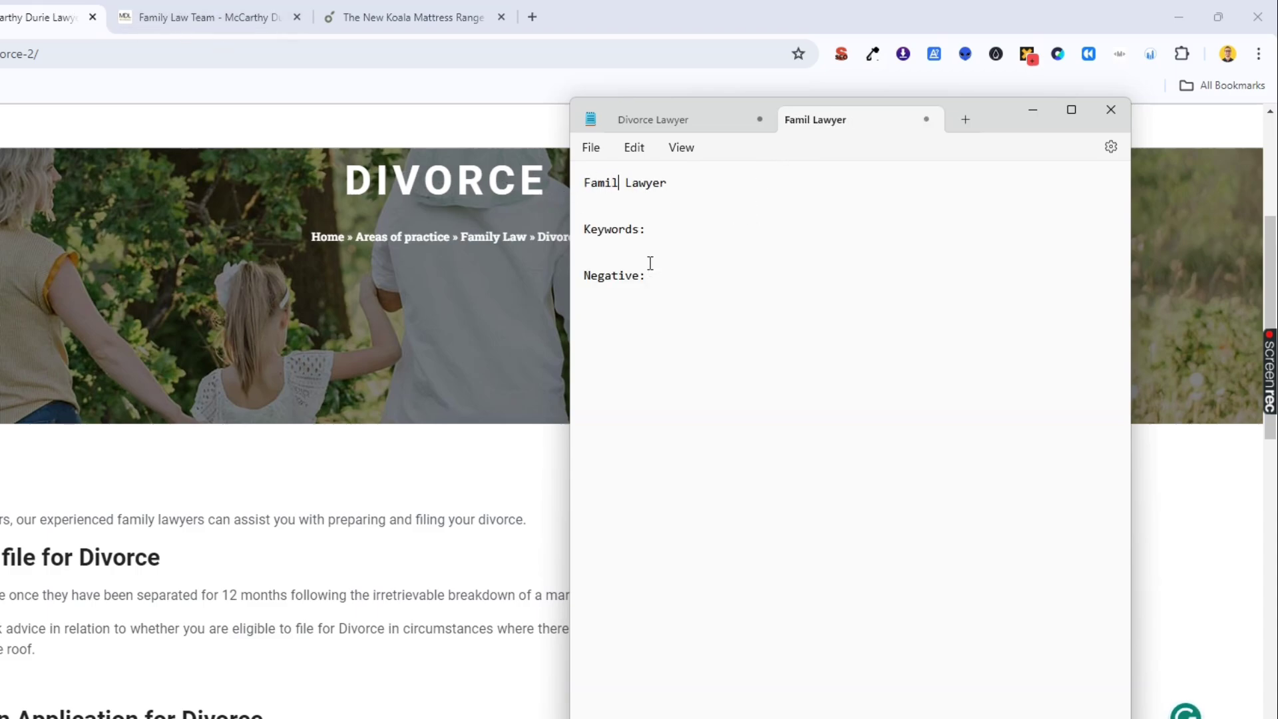
- Paste the template into a third tab and retitle it for King Size Mattresses
{"action": "left_click", "coordinate": [967, 121]}
{"action": "key", "text": "ctrl+v"}
{"action": "left_click_drag", "start_coordinate": [681, 183], "coordinate": [574, 175]}
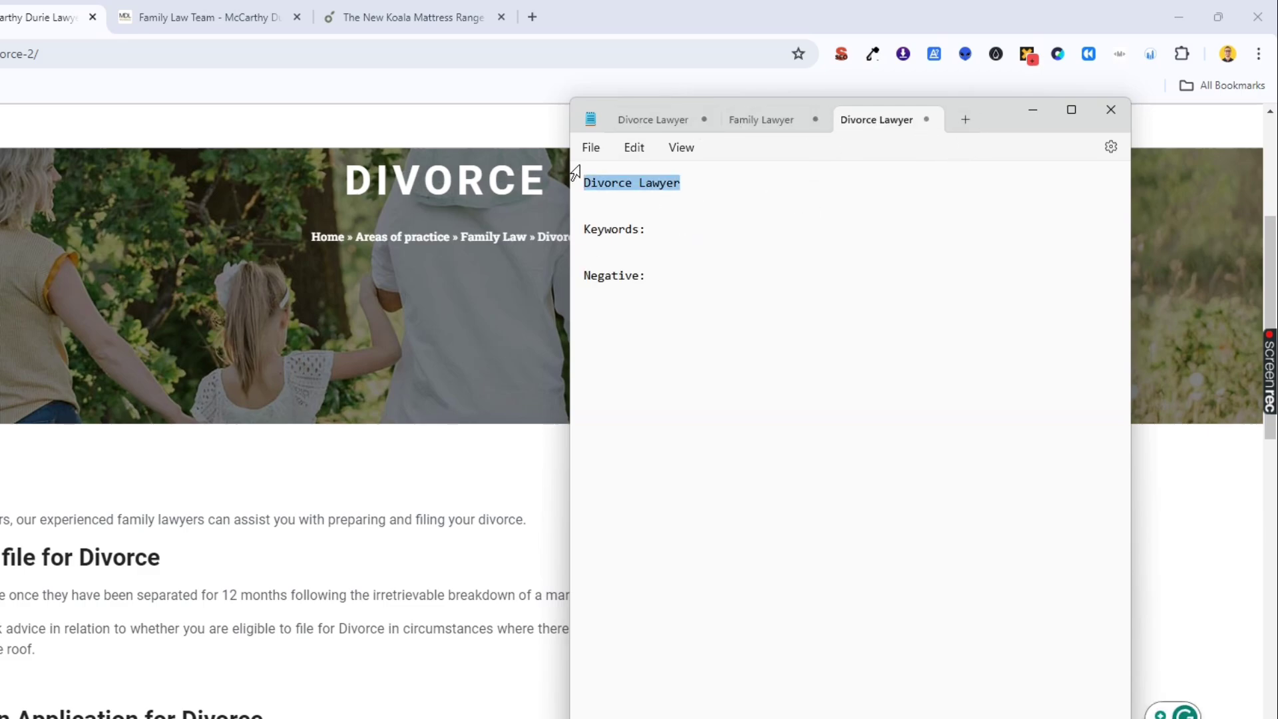
{"action": "type", "text": "King Size Mattresses"}
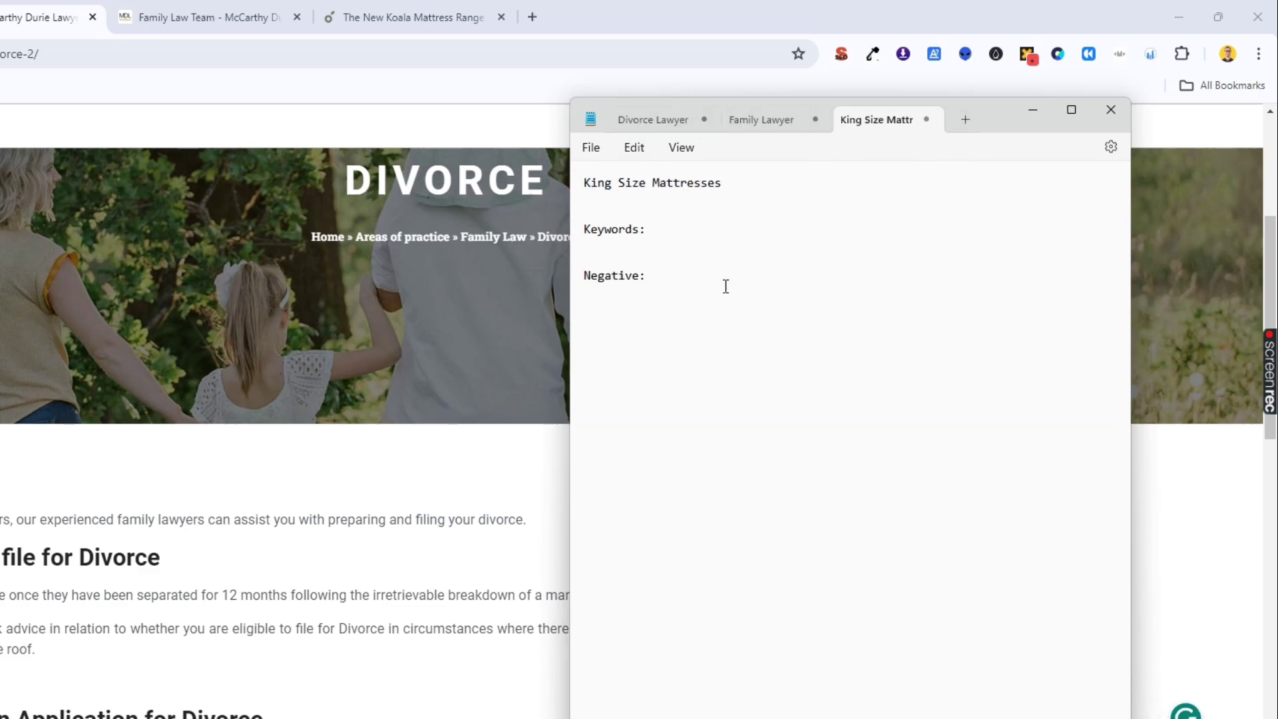
{"action": "left_click", "coordinate": [693, 255]}
- Add a blank line under Keywords: and read through the MDL Divorce page
{"action": "key", "text": "Return"}
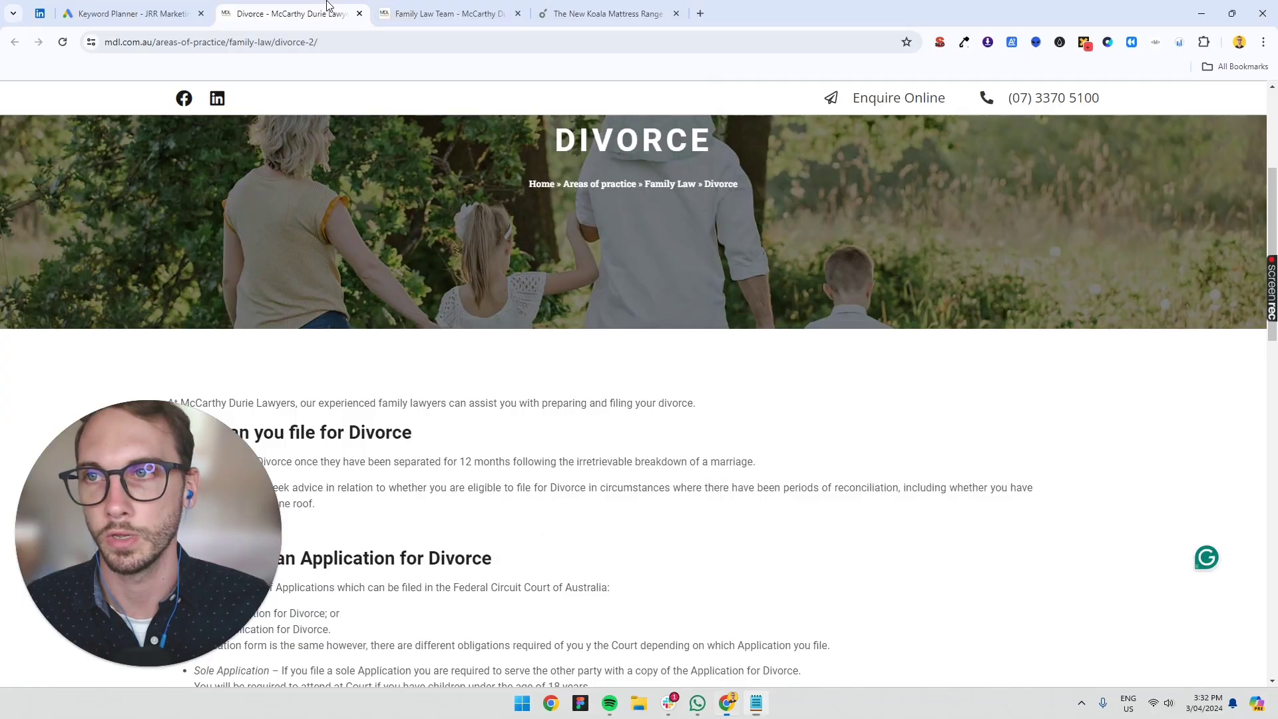
{"action": "scroll", "coordinate": [497, 195], "scroll_direction": "up", "scroll_amount": 5}
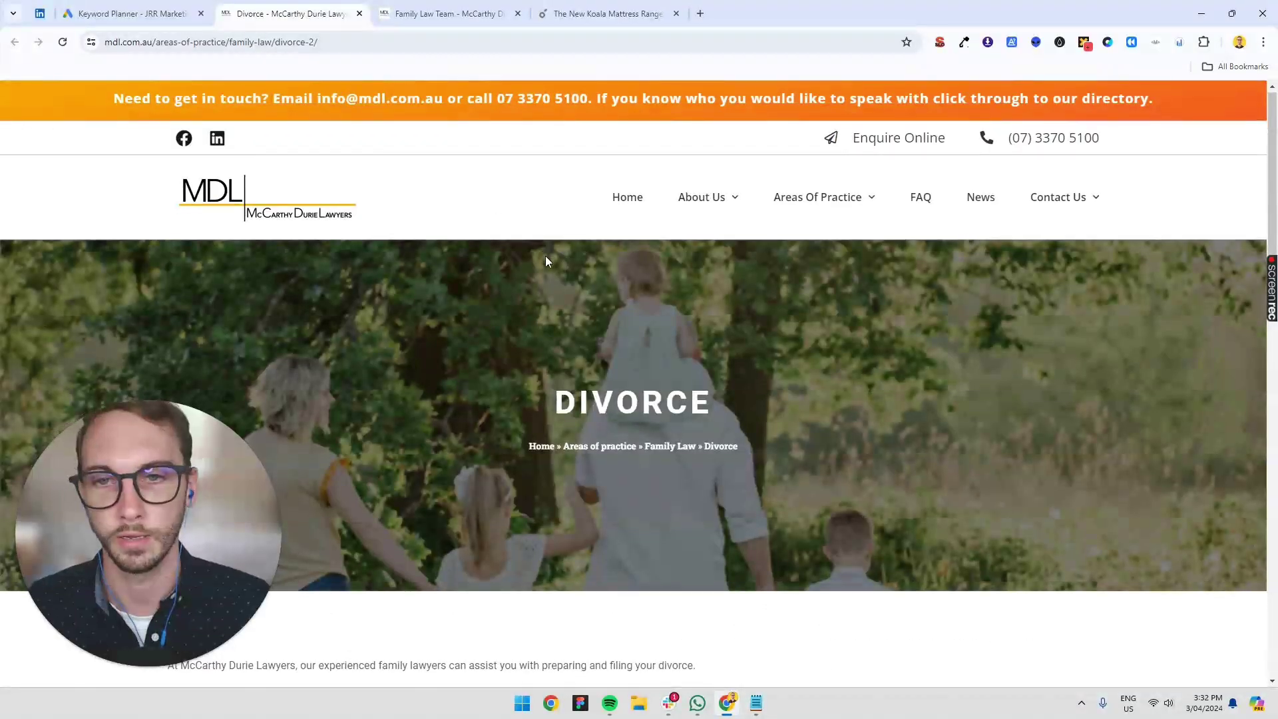
{"action": "scroll", "coordinate": [546, 258], "scroll_direction": "down", "scroll_amount": 13}
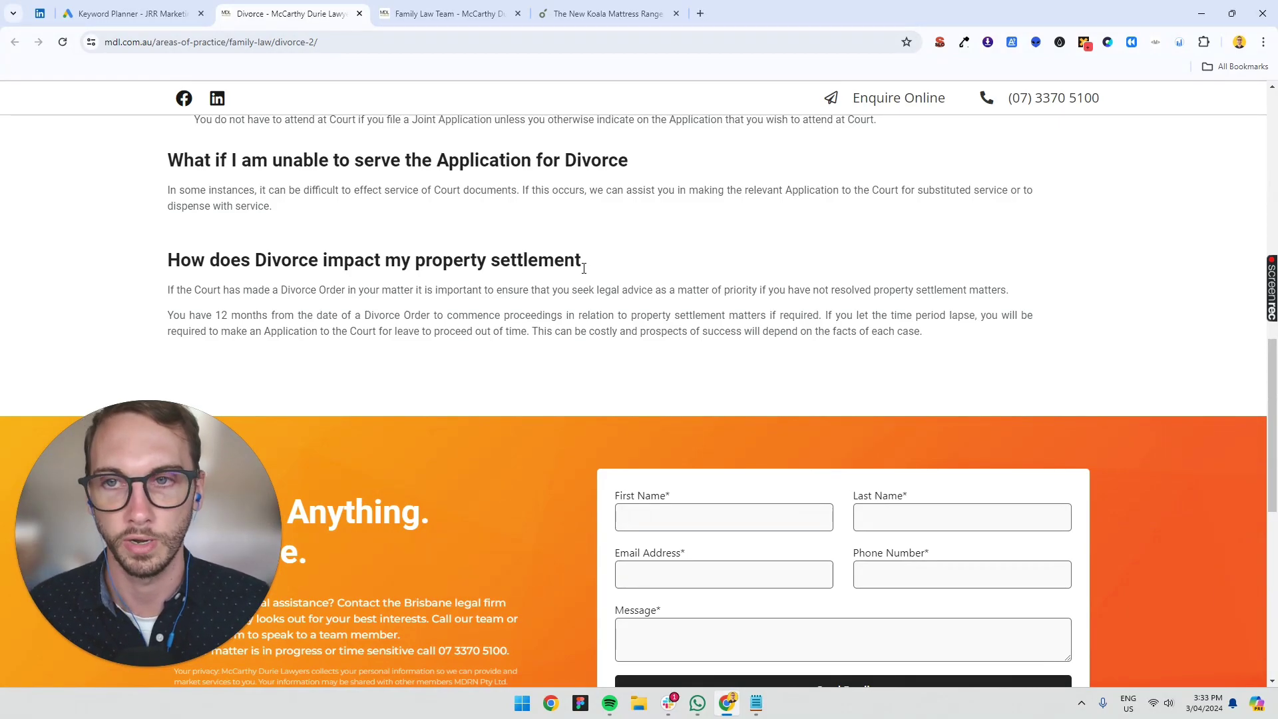
{"action": "scroll", "coordinate": [584, 268], "scroll_direction": "up", "scroll_amount": 7}
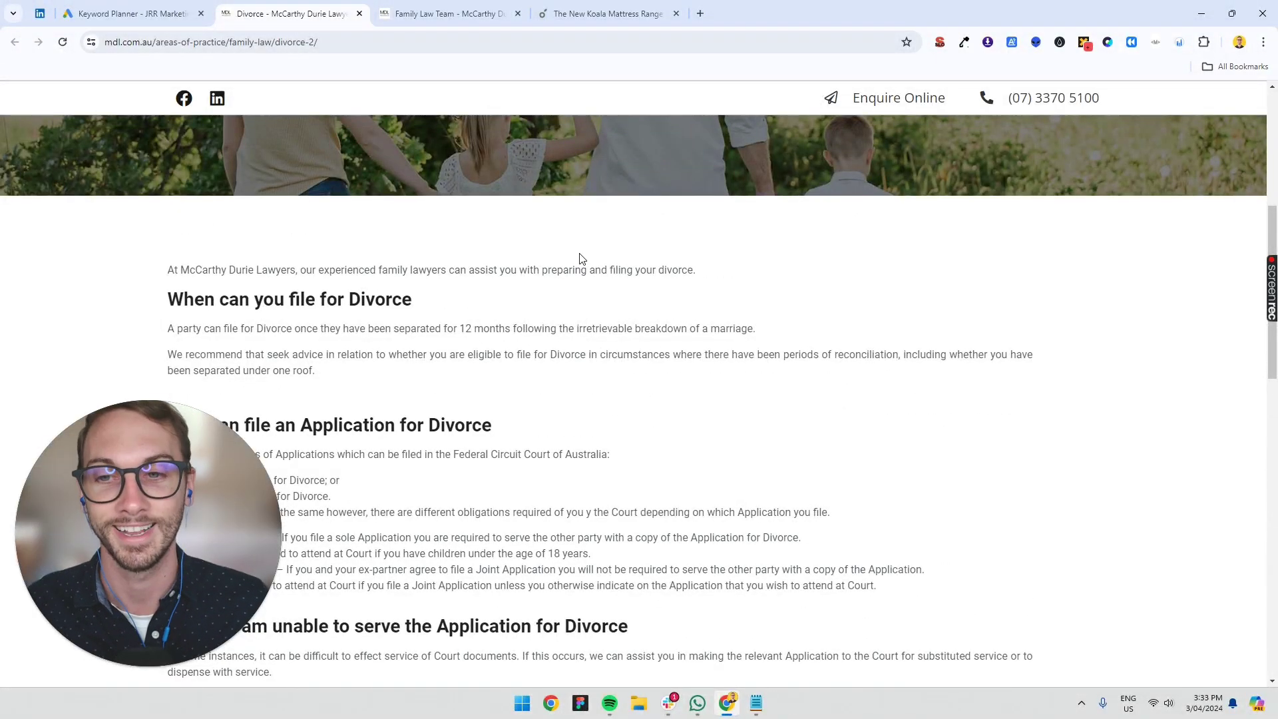
{"action": "scroll", "coordinate": [581, 260], "scroll_direction": "up", "scroll_amount": 5}
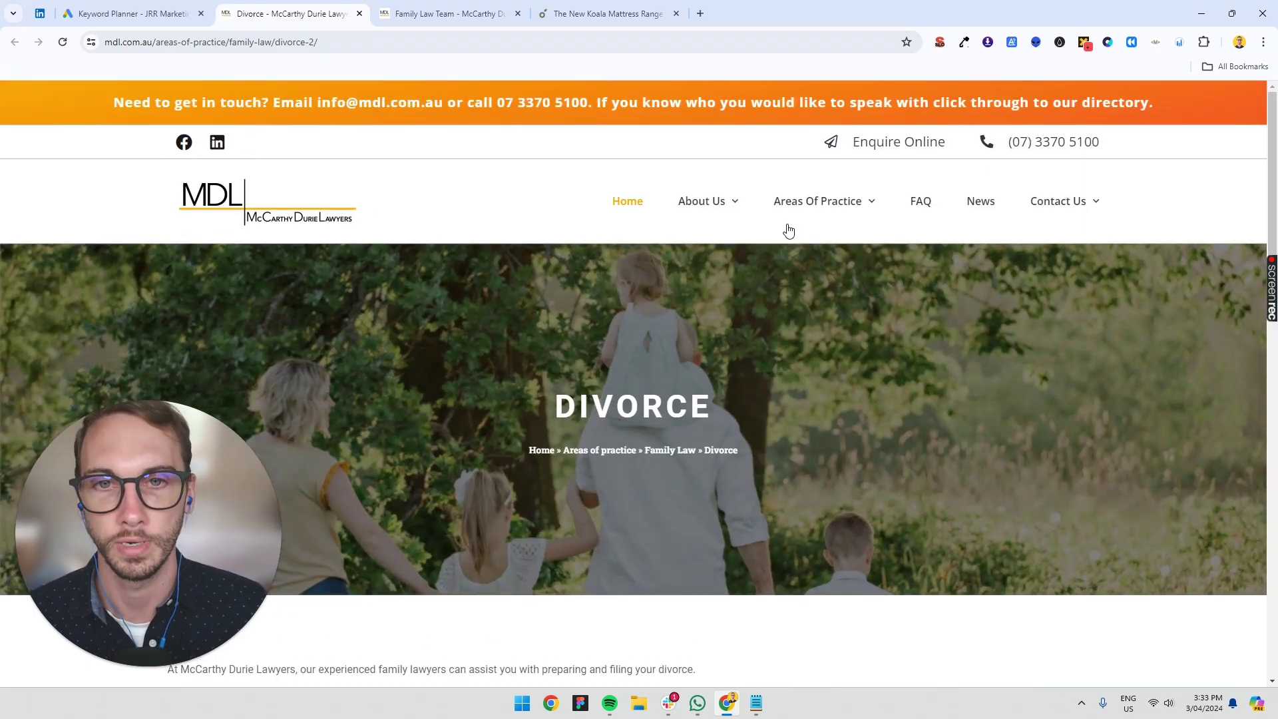
{"action": "scroll", "coordinate": [571, 390], "scroll_direction": "down", "scroll_amount": 2}
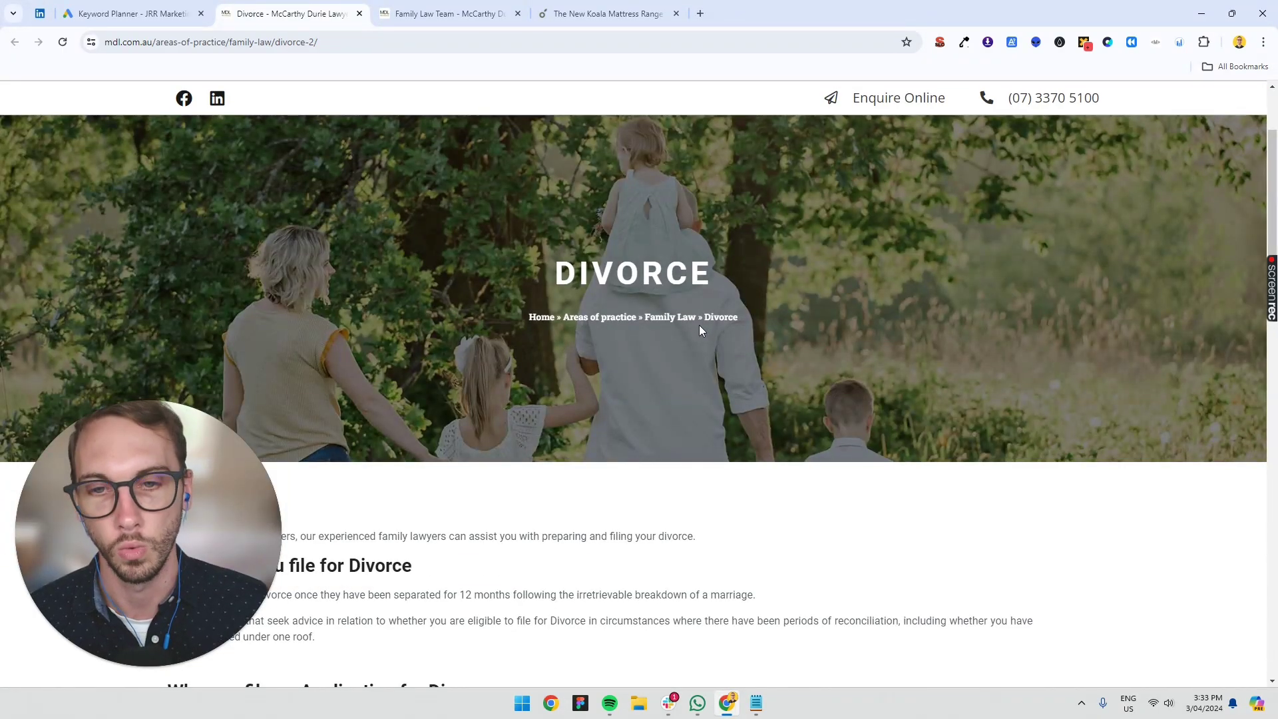
- Glance at the Family Law Team page, then return to the Keyword Planner
{"action": "left_click", "coordinate": [454, 12]}
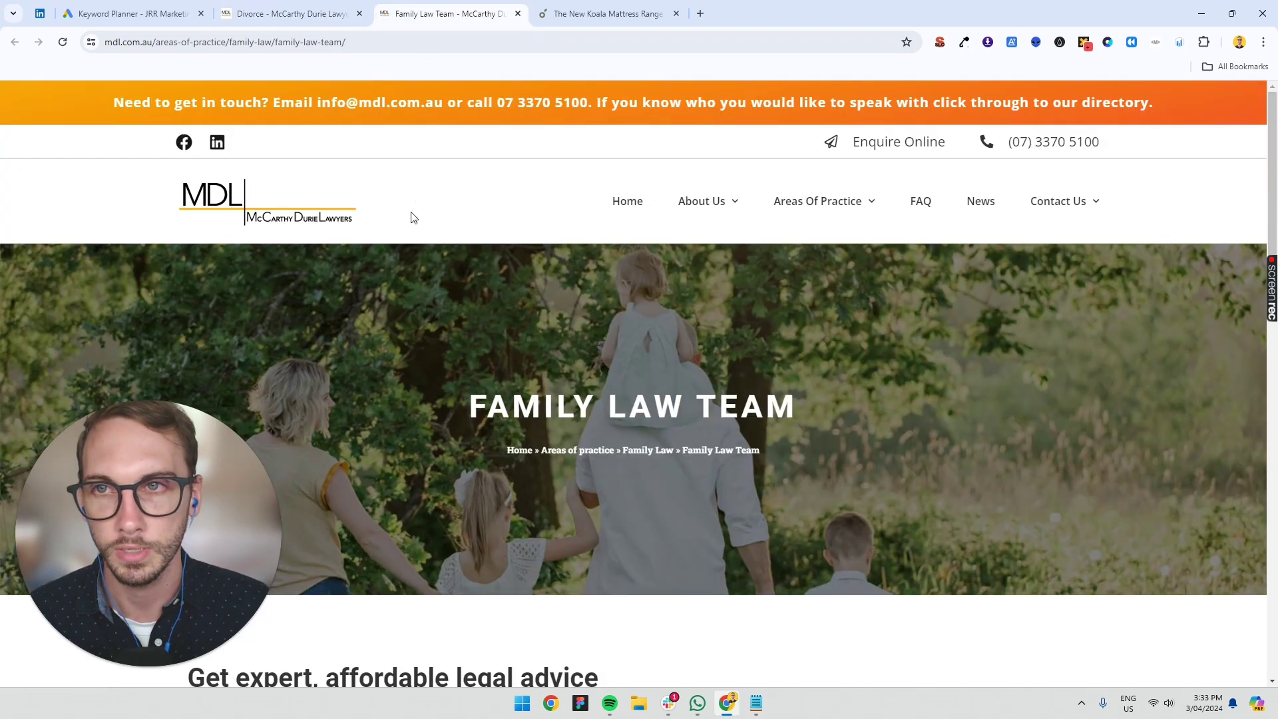
{"action": "left_click", "coordinate": [286, 13]}
{"action": "scroll", "coordinate": [568, 444], "scroll_direction": "down", "scroll_amount": 3}
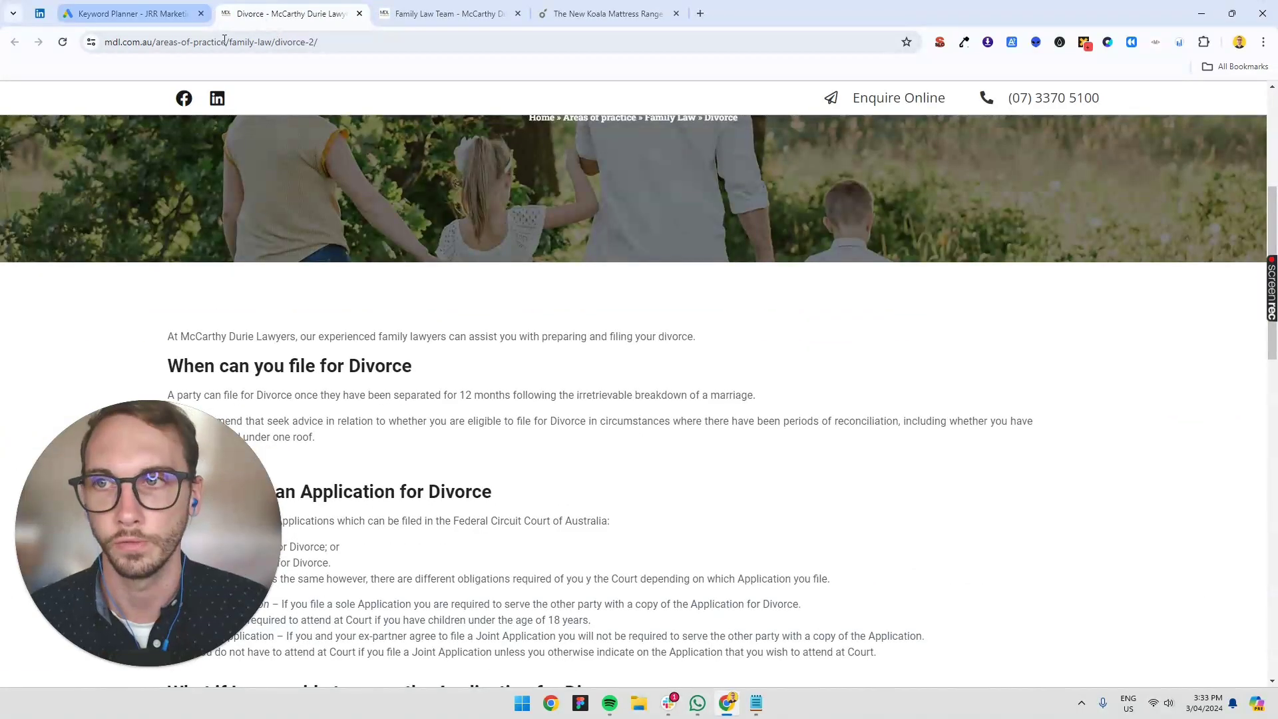
{"action": "left_click", "coordinate": [146, 15]}
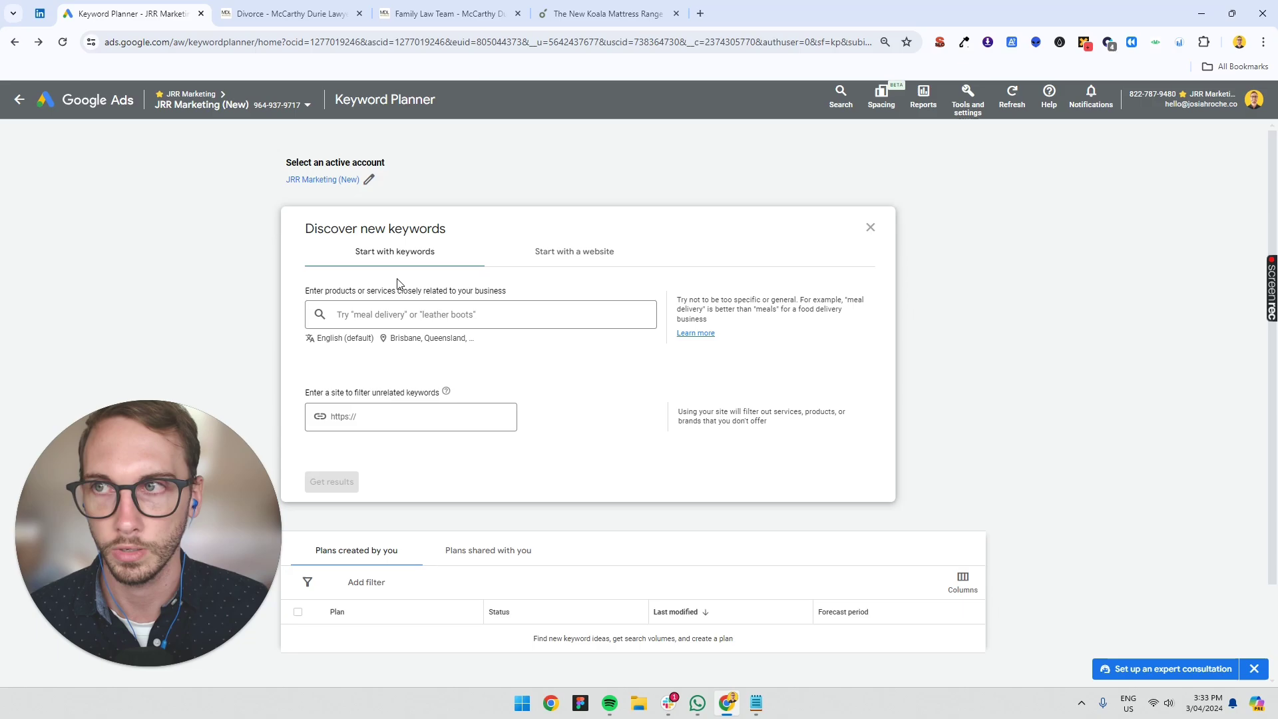
- Check the Keyword Getter extension options and location settings, leaving both unchanged
{"action": "right_click", "coordinate": [1157, 43]}
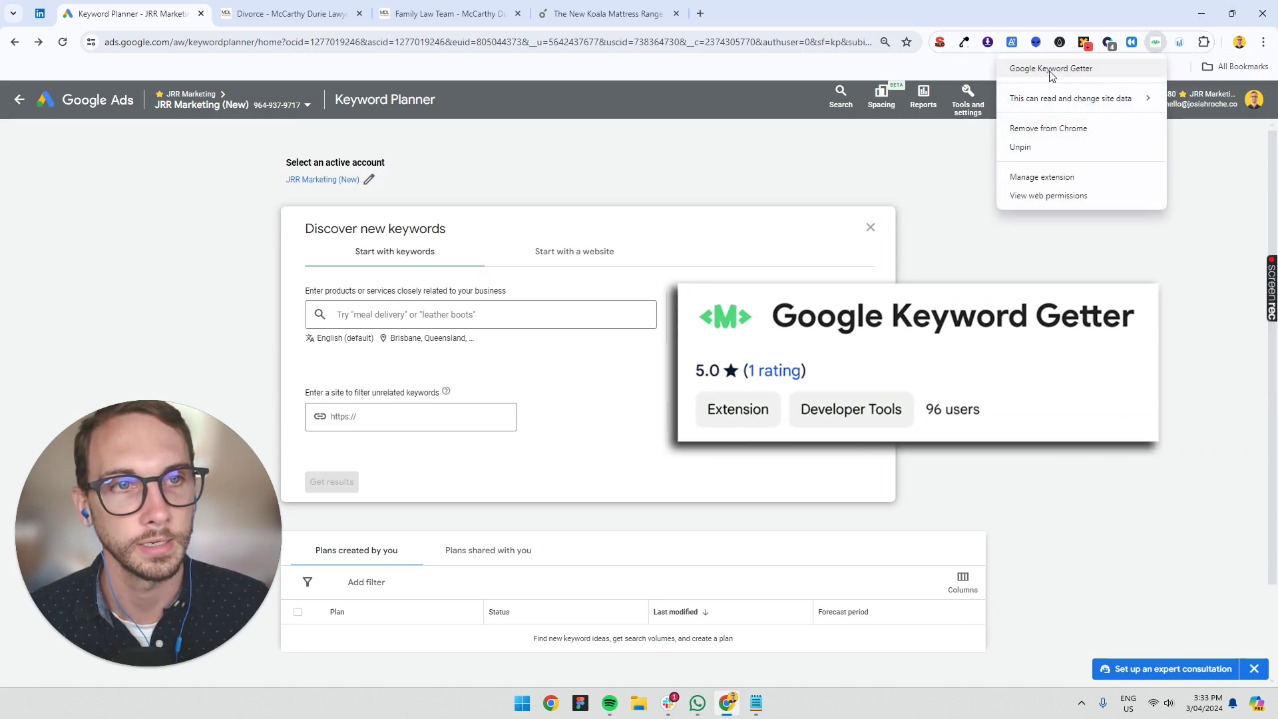
{"action": "left_click", "coordinate": [812, 149]}
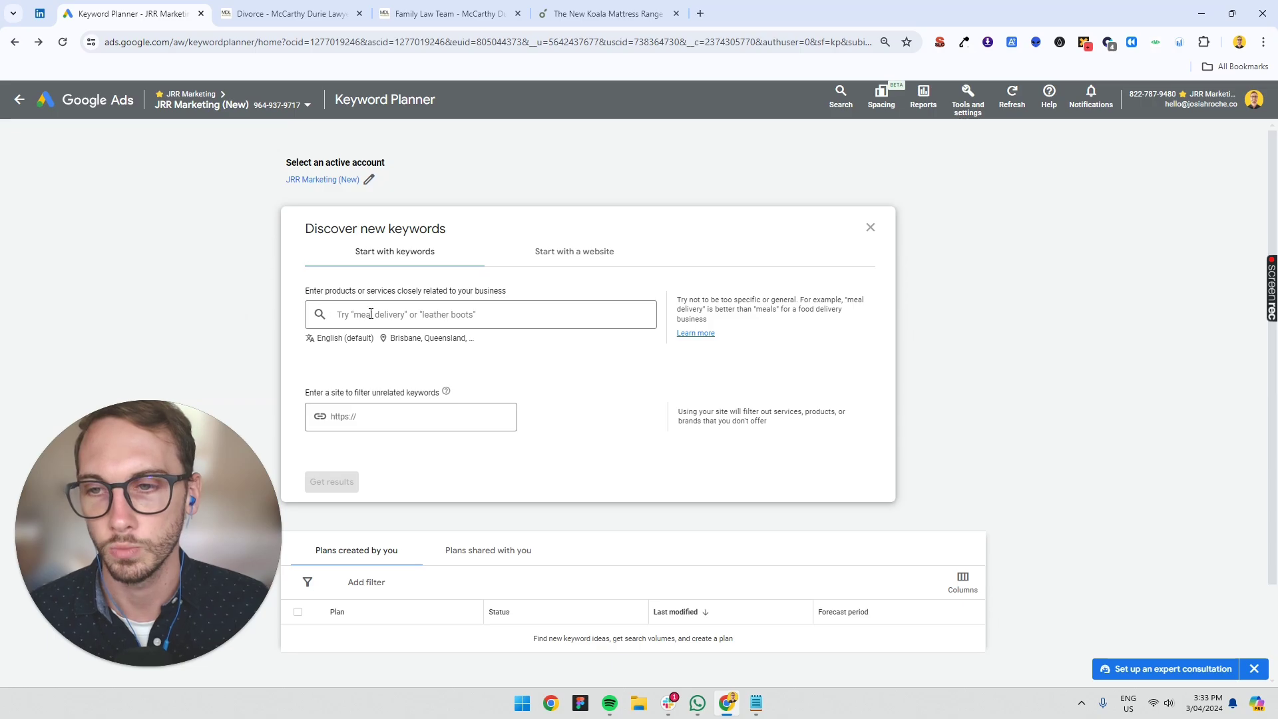
{"action": "left_click", "coordinate": [404, 337]}
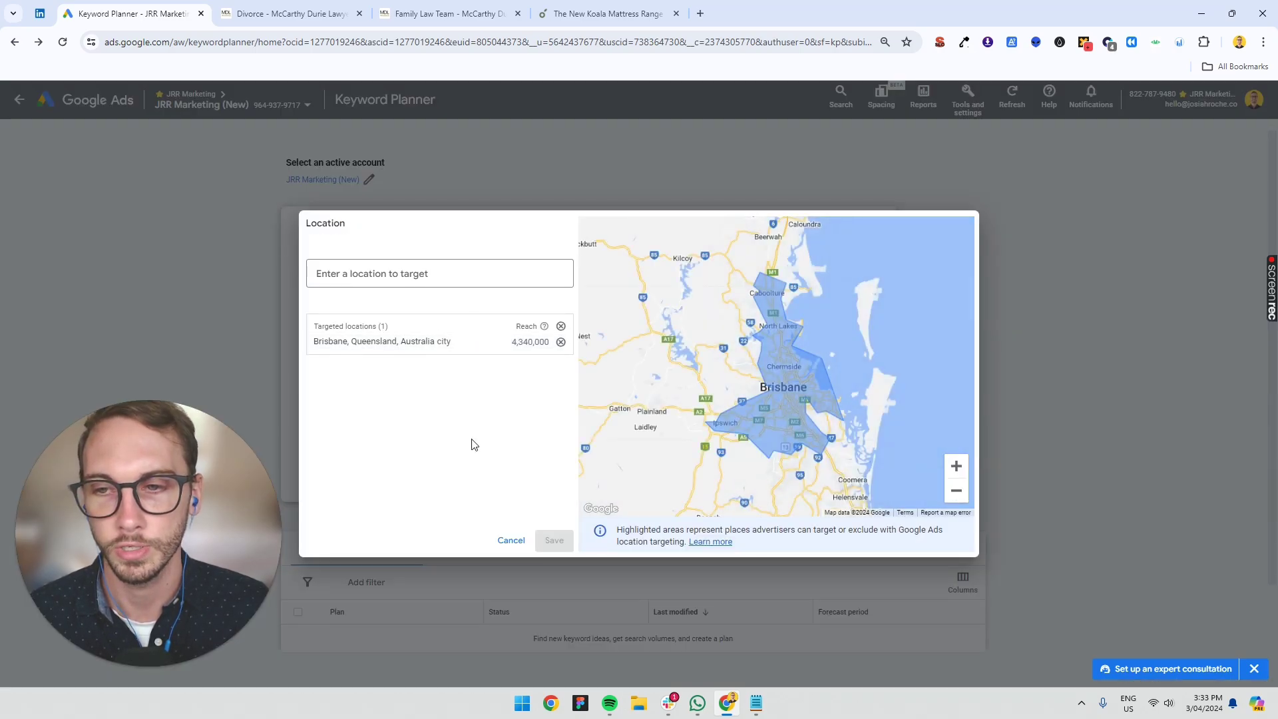
{"action": "left_click", "coordinate": [504, 542]}
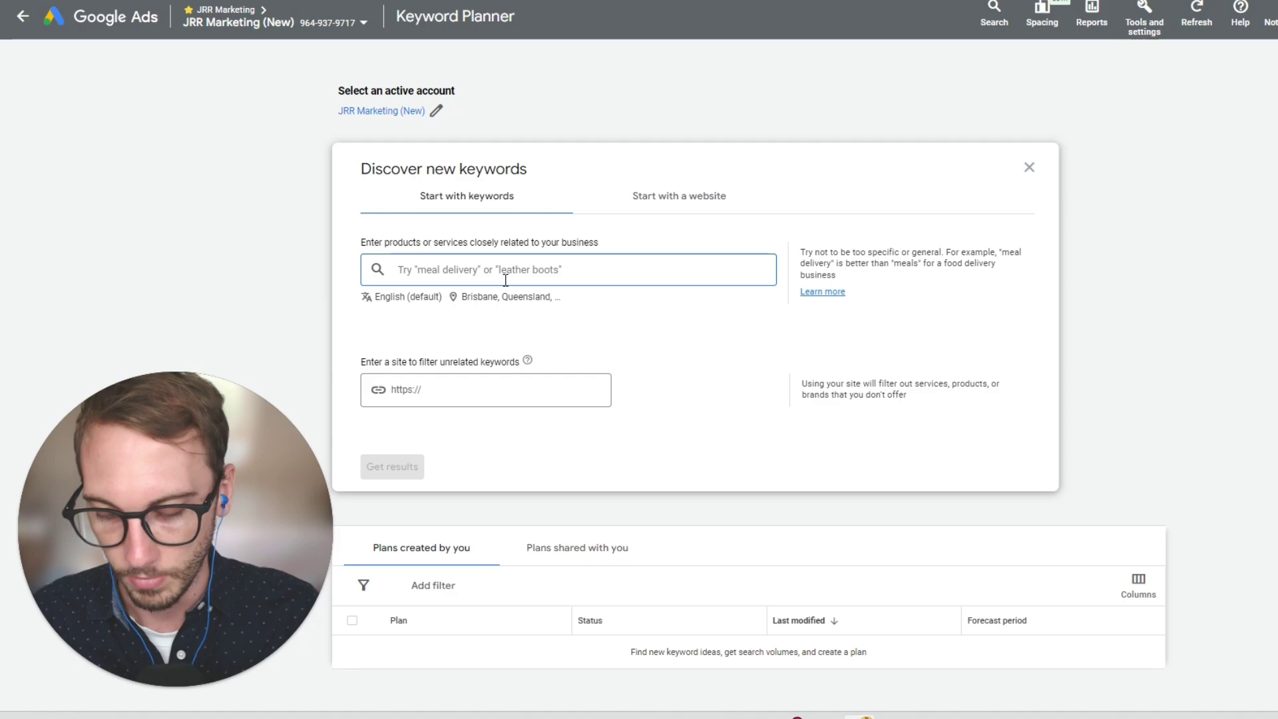
- Enter seeds divorce lawyer near me, divorce attorney near me and divorce legal services, then get ideas
{"action": "type", "text": "divorc"}
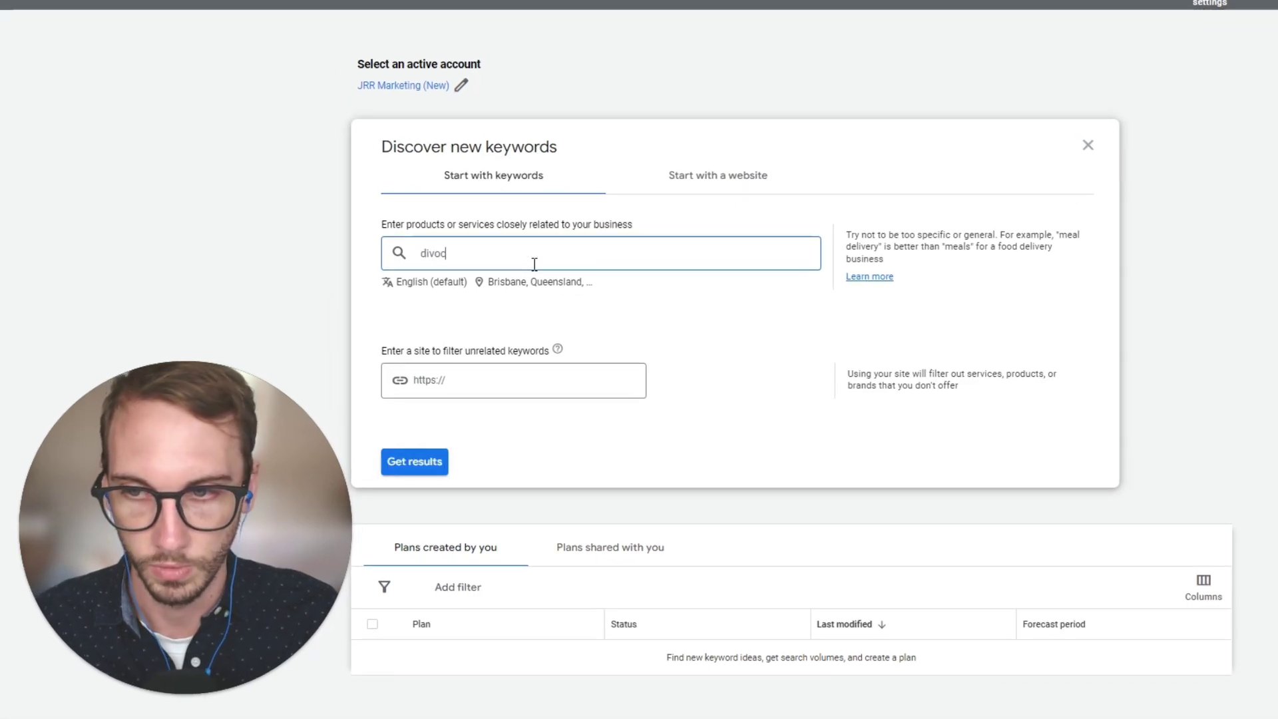
{"action": "type", "text": "e lawyer ne"}
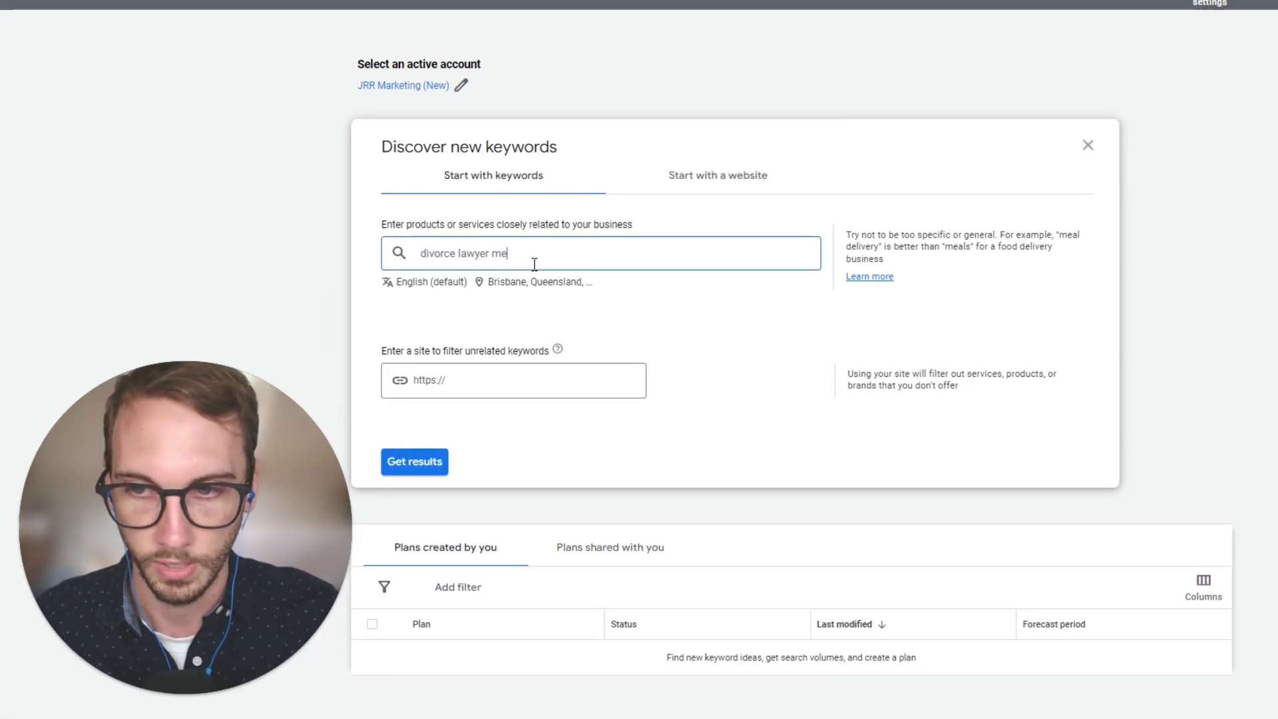
{"action": "type", "text": "ar me"}
{"action": "key", "text": "Return"}
{"action": "type", "text": "divorc"}
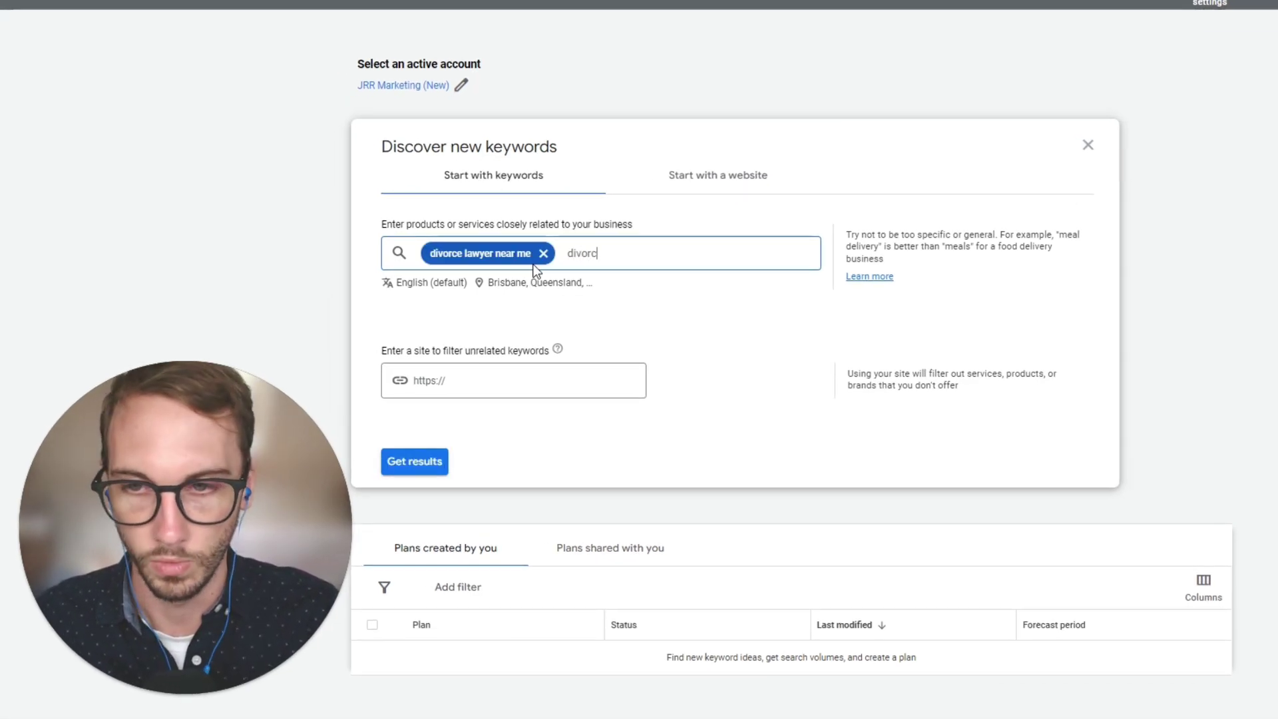
{"action": "type", "text": "e attorney near me"}
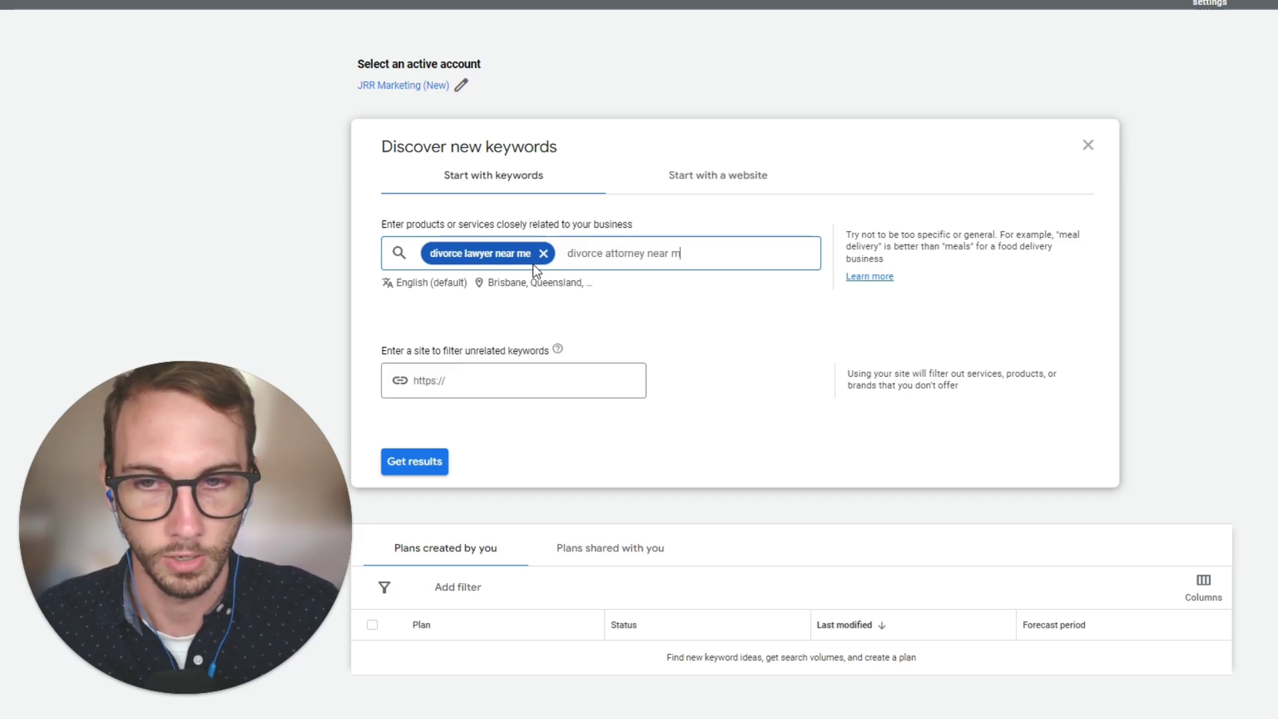
{"action": "key", "text": "Return"}
{"action": "type", "text": "divorce legal s"}
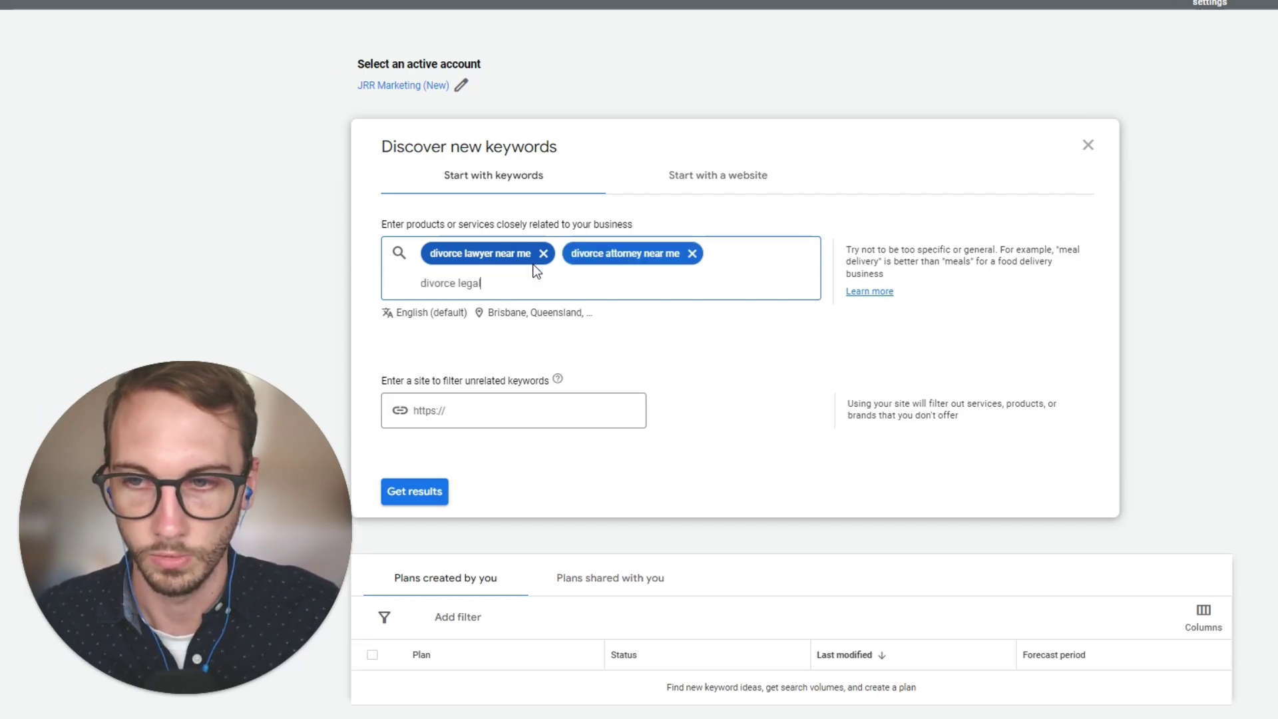
{"action": "type", "text": "ervices"}
{"action": "key", "text": "Return"}
{"action": "key", "text": "Return"}
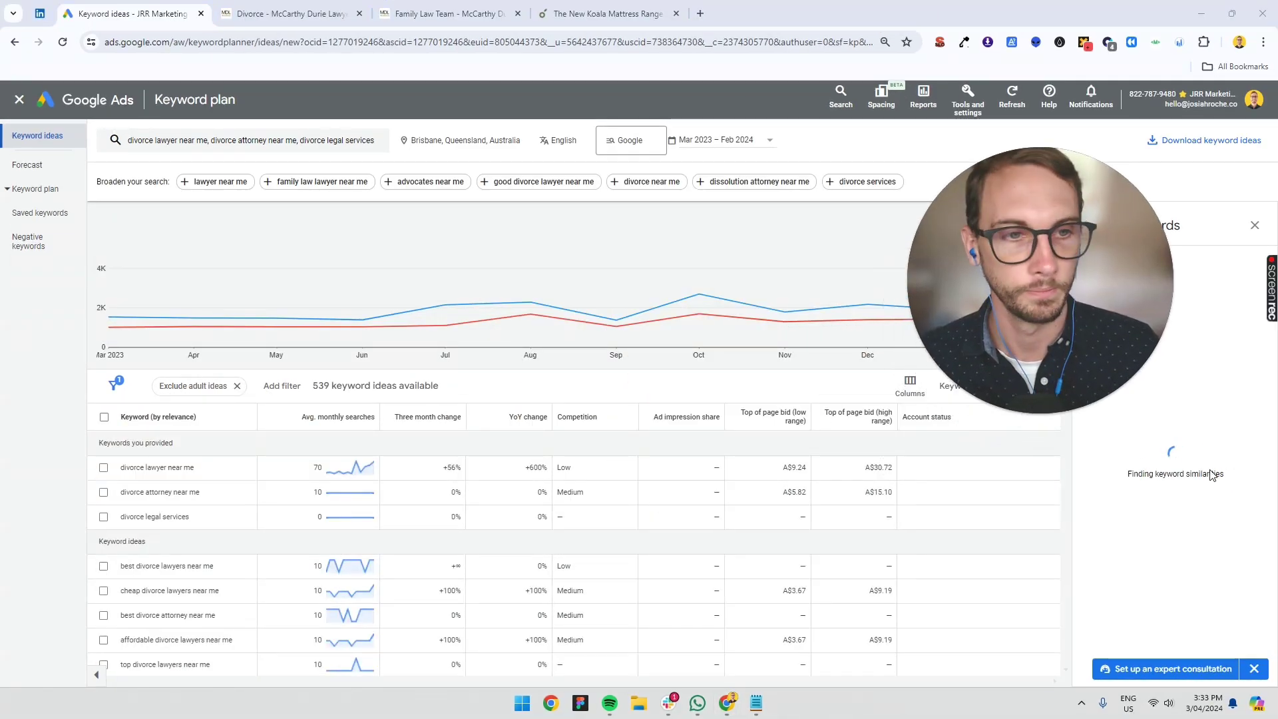
- Scroll to the keyword table and highlight divorce lawyer near me (70 monthly searches, low competition)
{"action": "scroll", "coordinate": [610, 428], "scroll_direction": "down", "scroll_amount": 2}
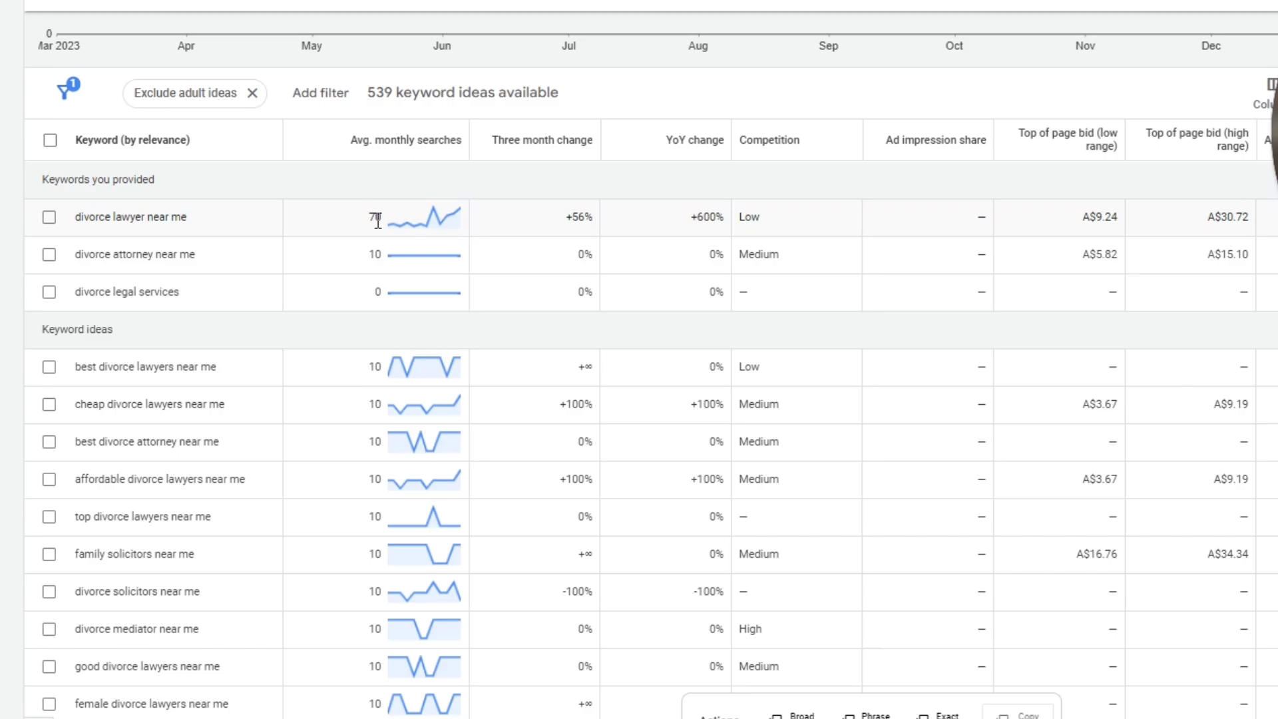
{"action": "left_click_drag", "start_coordinate": [75, 217], "coordinate": [205, 216]}
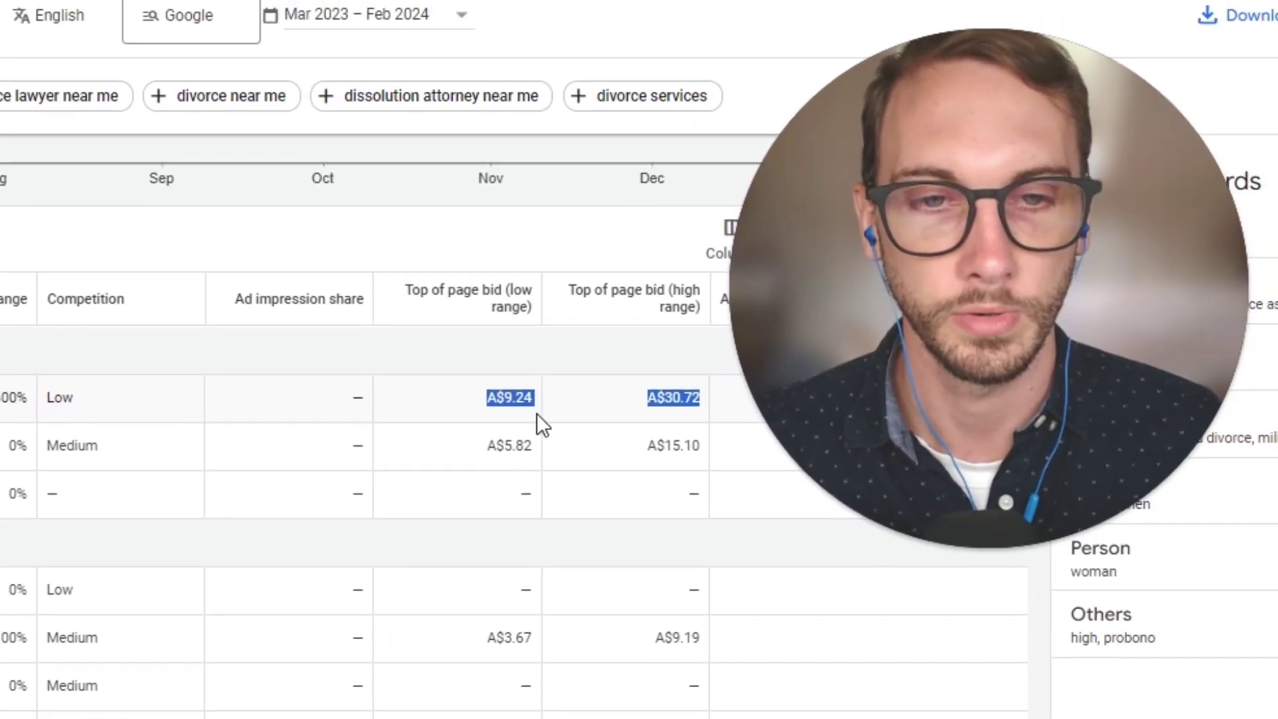
{"action": "left_click", "coordinate": [493, 409]}
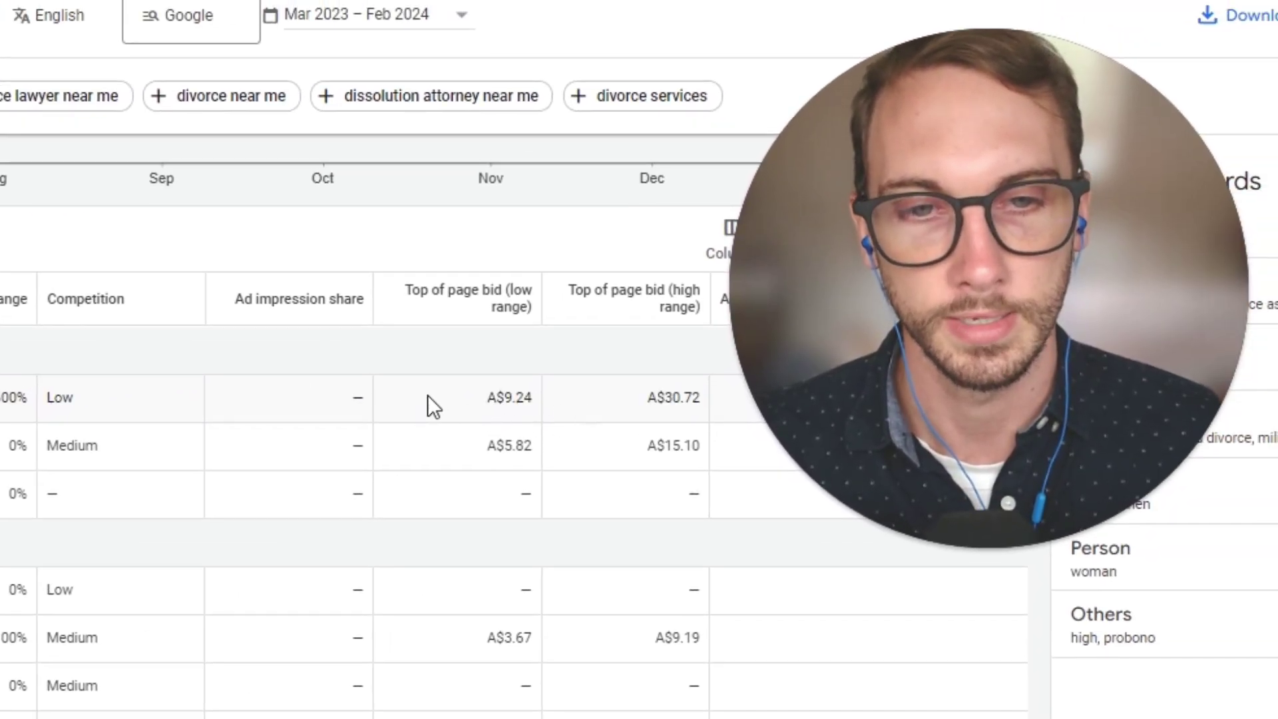
{"action": "left_click_drag", "start_coordinate": [427, 397], "coordinate": [700, 397]}
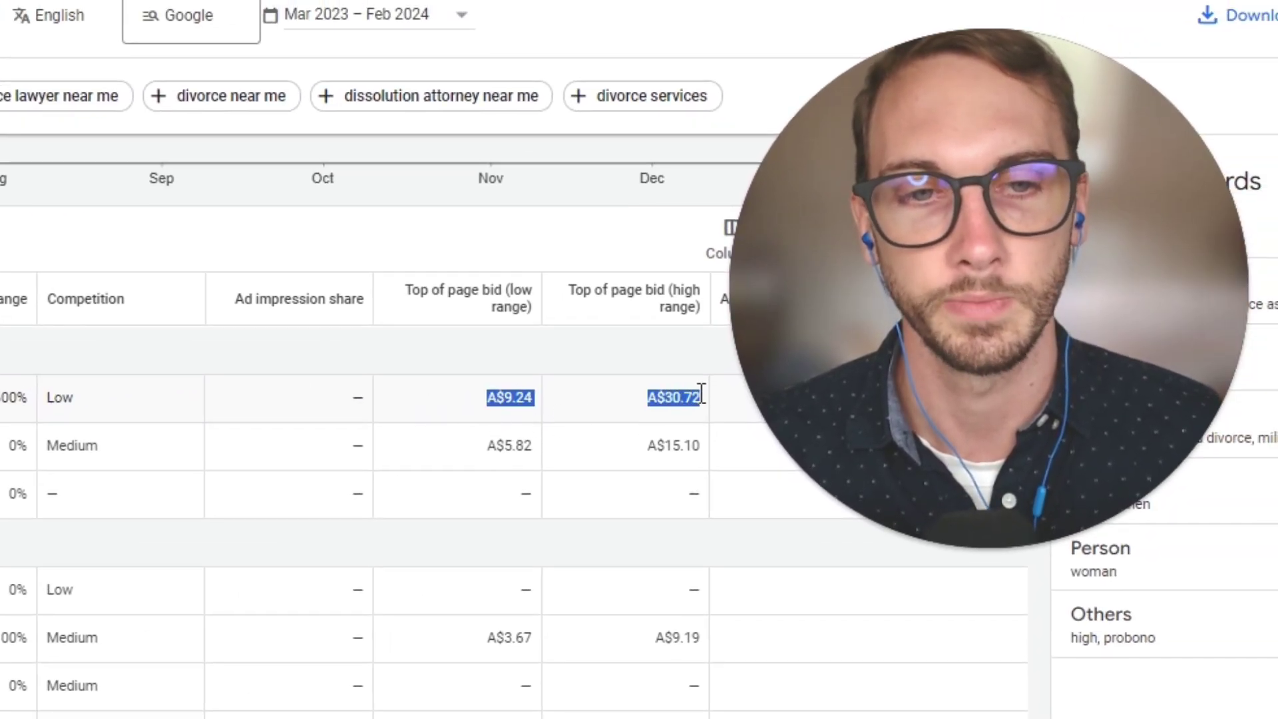
{"action": "left_click", "coordinate": [579, 416]}
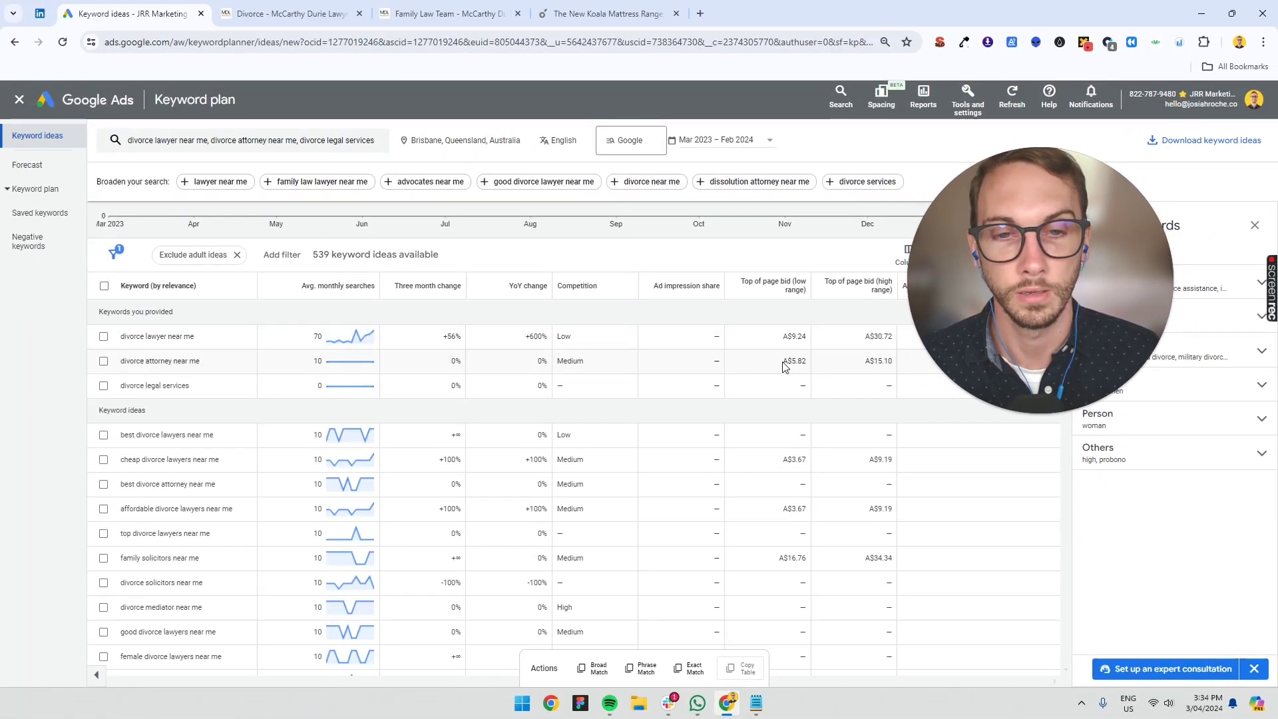
{"action": "left_click_drag", "start_coordinate": [783, 365], "coordinate": [810, 368]}
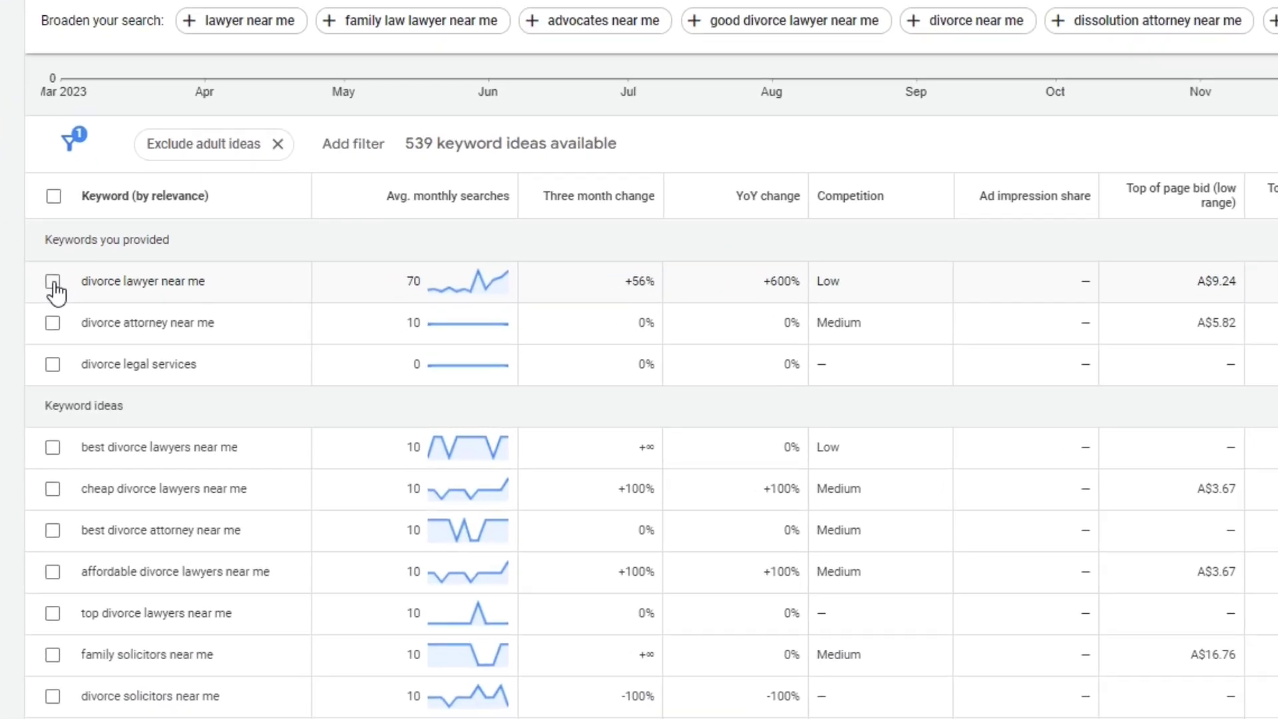
- Tick divorce lawyer near me, divorce attorney near me and best divorce lawyers near me
{"action": "left_click", "coordinate": [103, 336]}
{"action": "scroll", "coordinate": [69, 361], "scroll_direction": "down", "scroll_amount": 2}
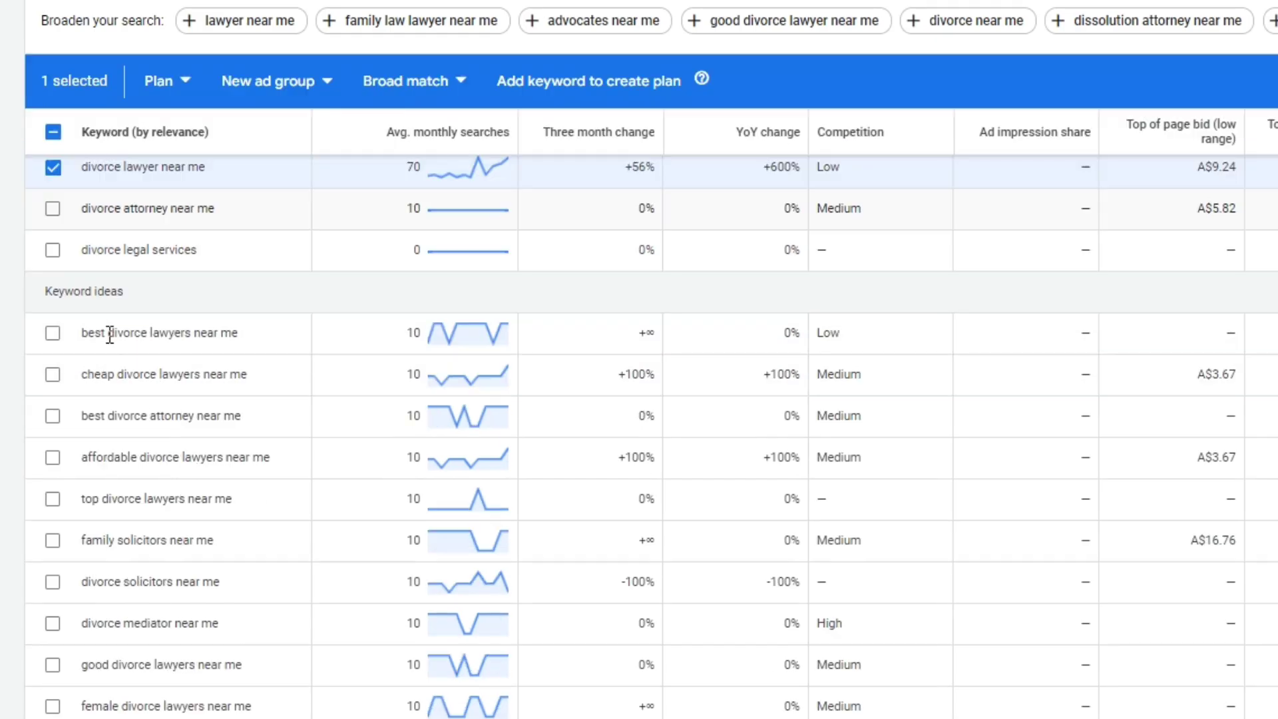
{"action": "left_click", "coordinate": [53, 209]}
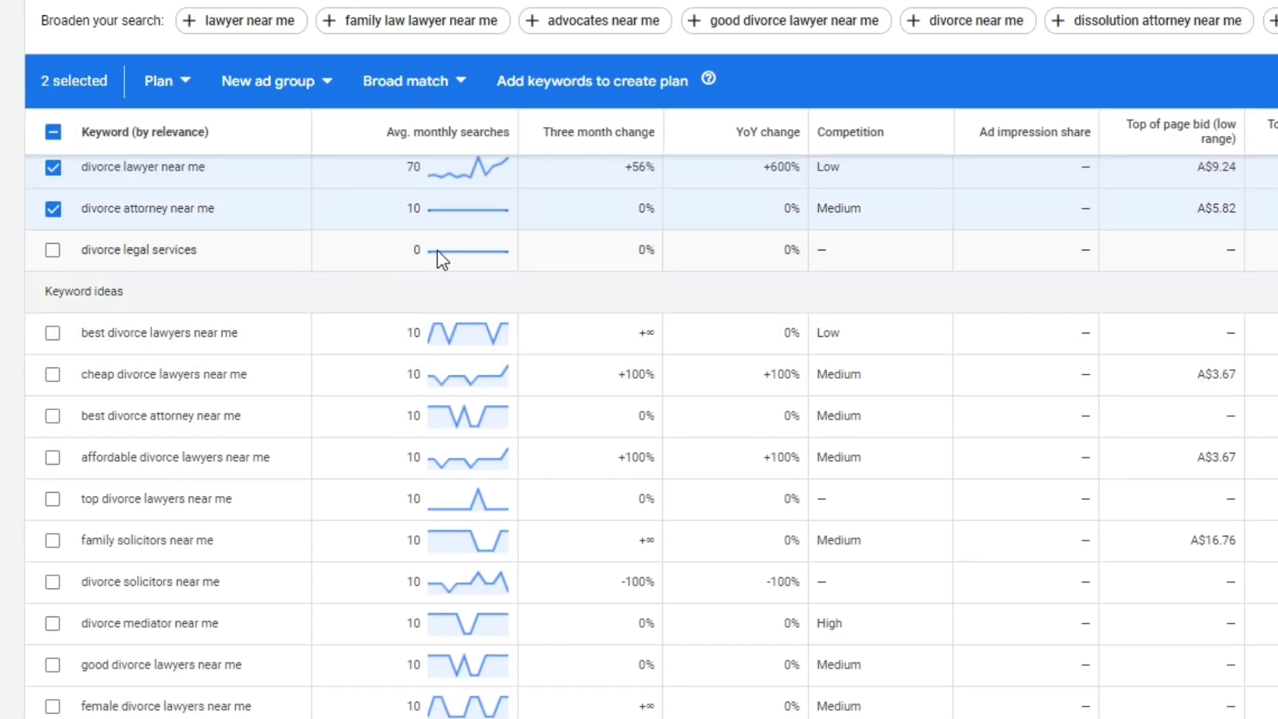
{"action": "scroll", "coordinate": [118, 283], "scroll_direction": "down", "scroll_amount": 2}
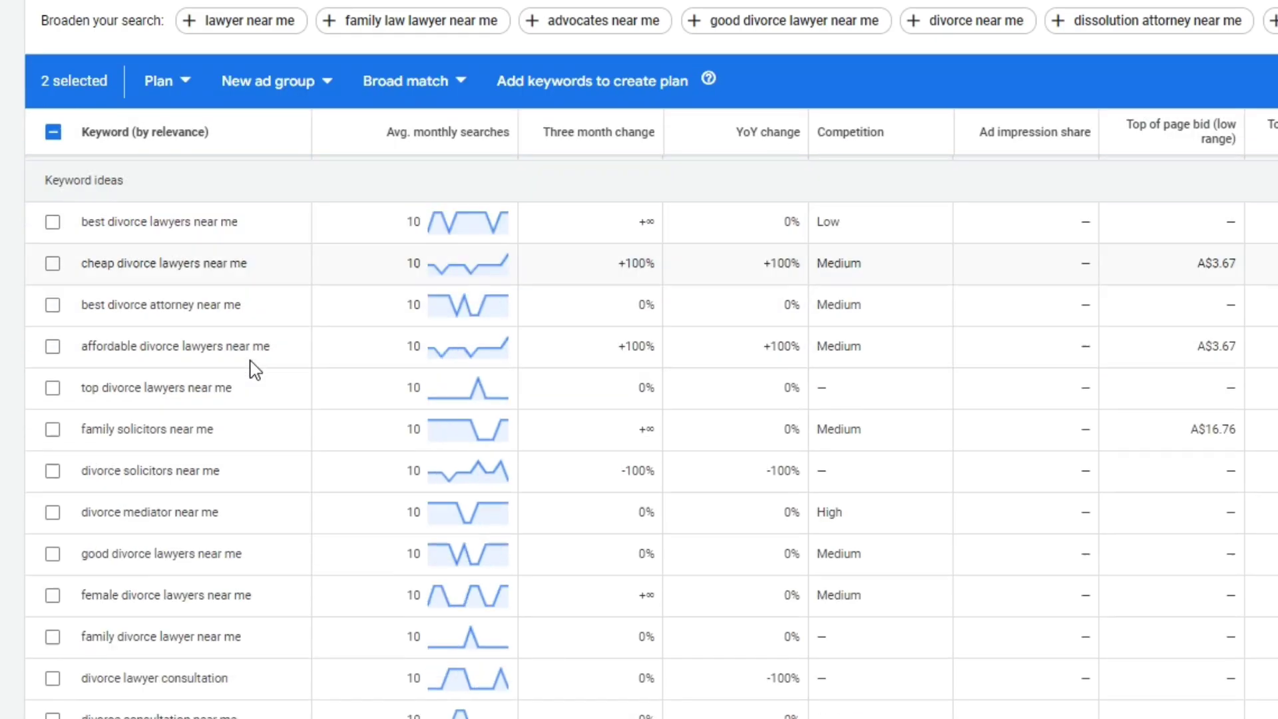
{"action": "left_click_drag", "start_coordinate": [83, 222], "coordinate": [258, 225]}
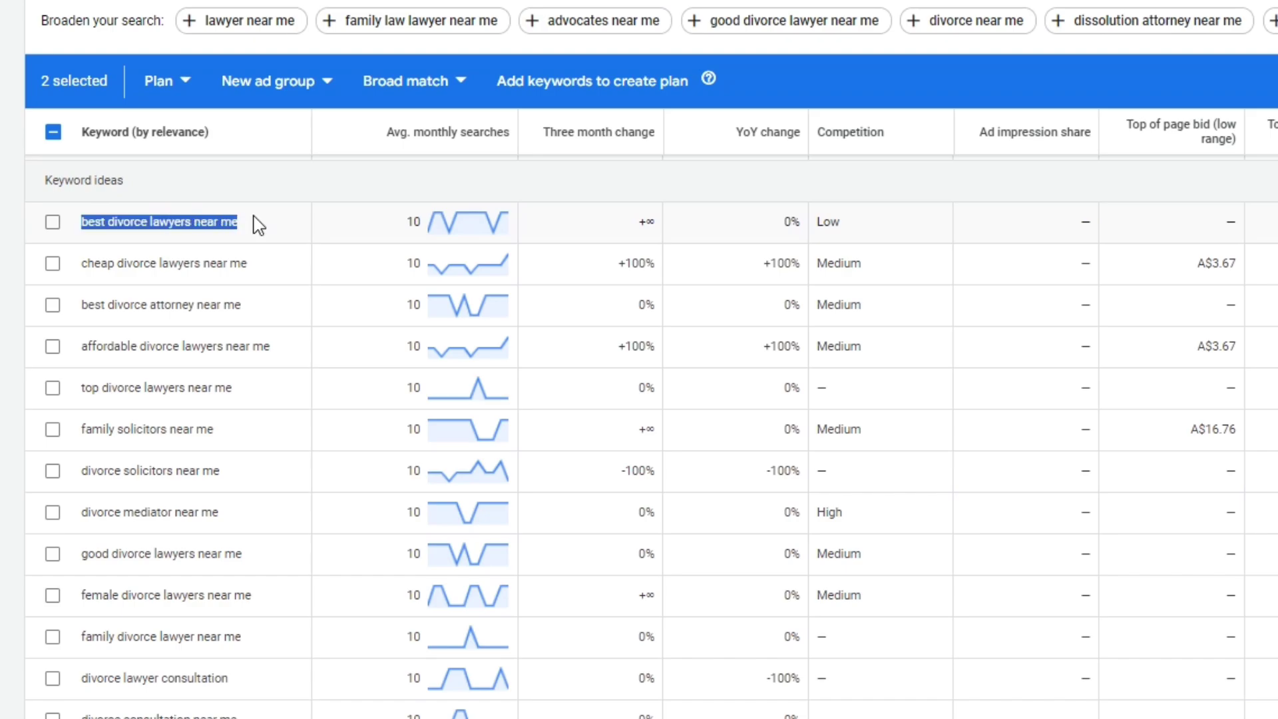
{"action": "left_click", "coordinate": [48, 227]}
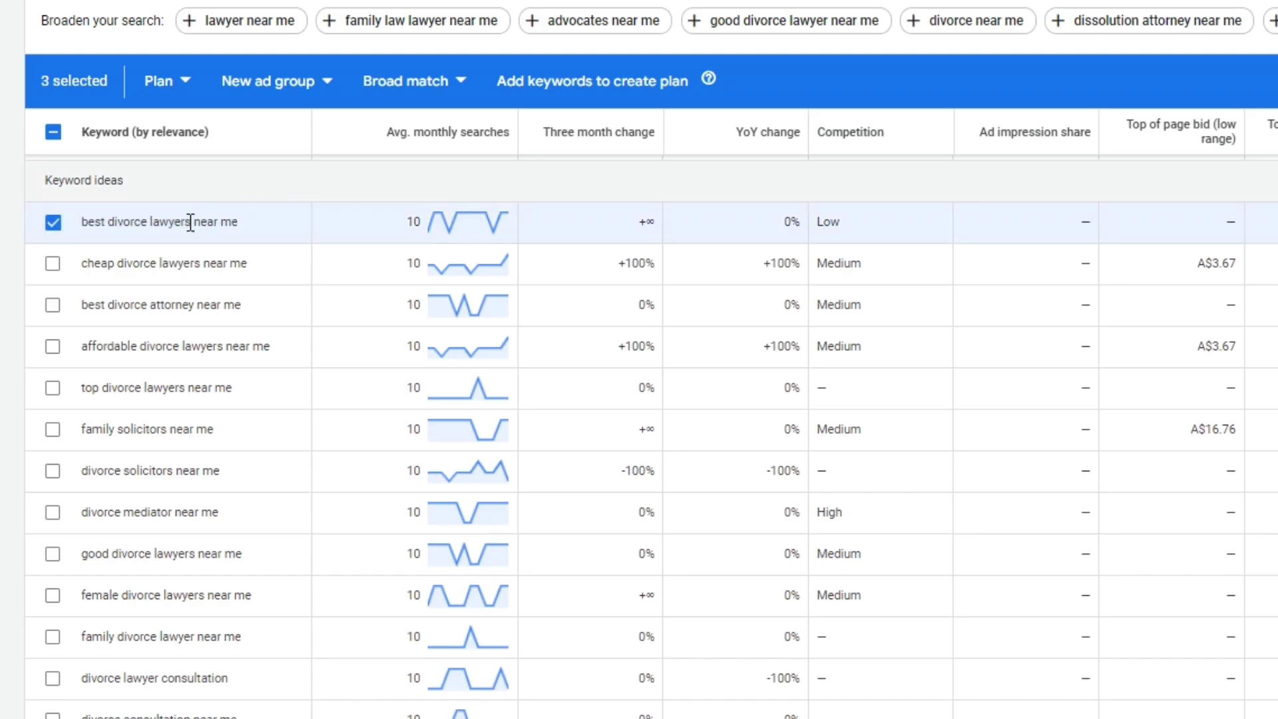
- Highlight parts of the keyword text, pointing out 'cheap' in the next keyword
{"action": "left_click_drag", "start_coordinate": [191, 221], "coordinate": [92, 220]}
{"action": "left_click_drag", "start_coordinate": [245, 223], "coordinate": [102, 222]}
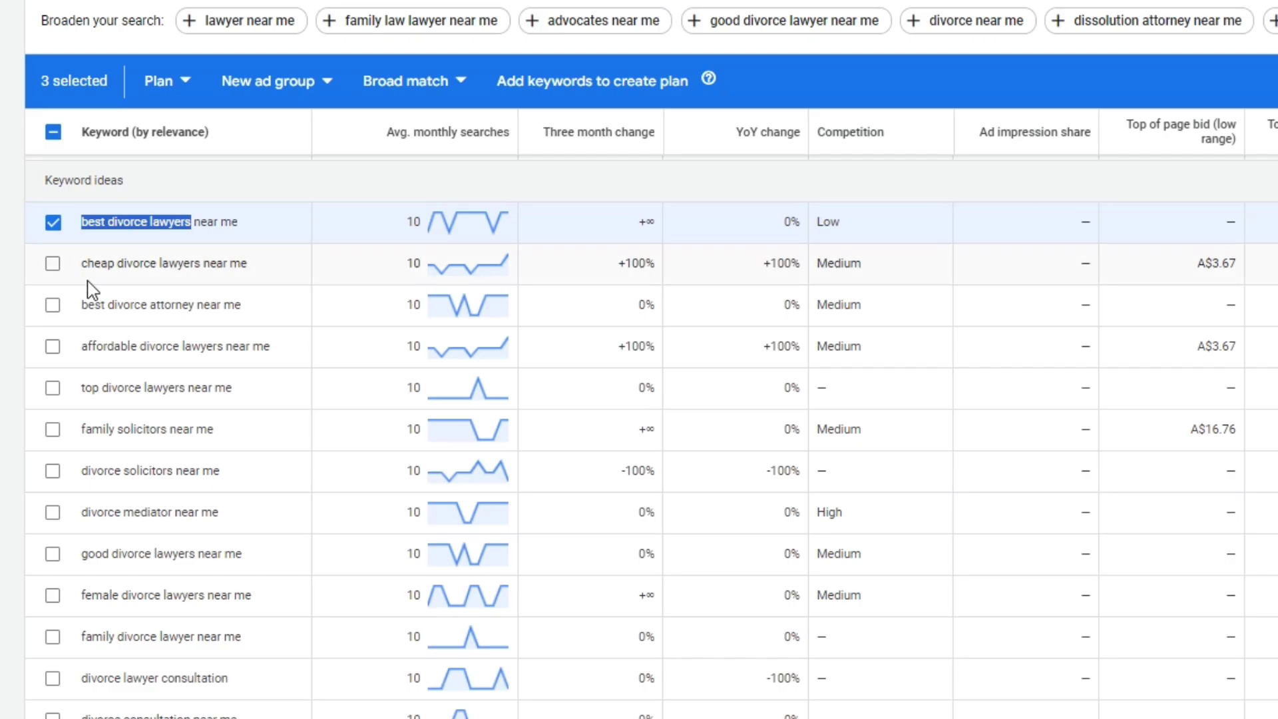
{"action": "left_click", "coordinate": [107, 261]}
{"action": "left_click_drag", "start_coordinate": [89, 263], "coordinate": [100, 263]}
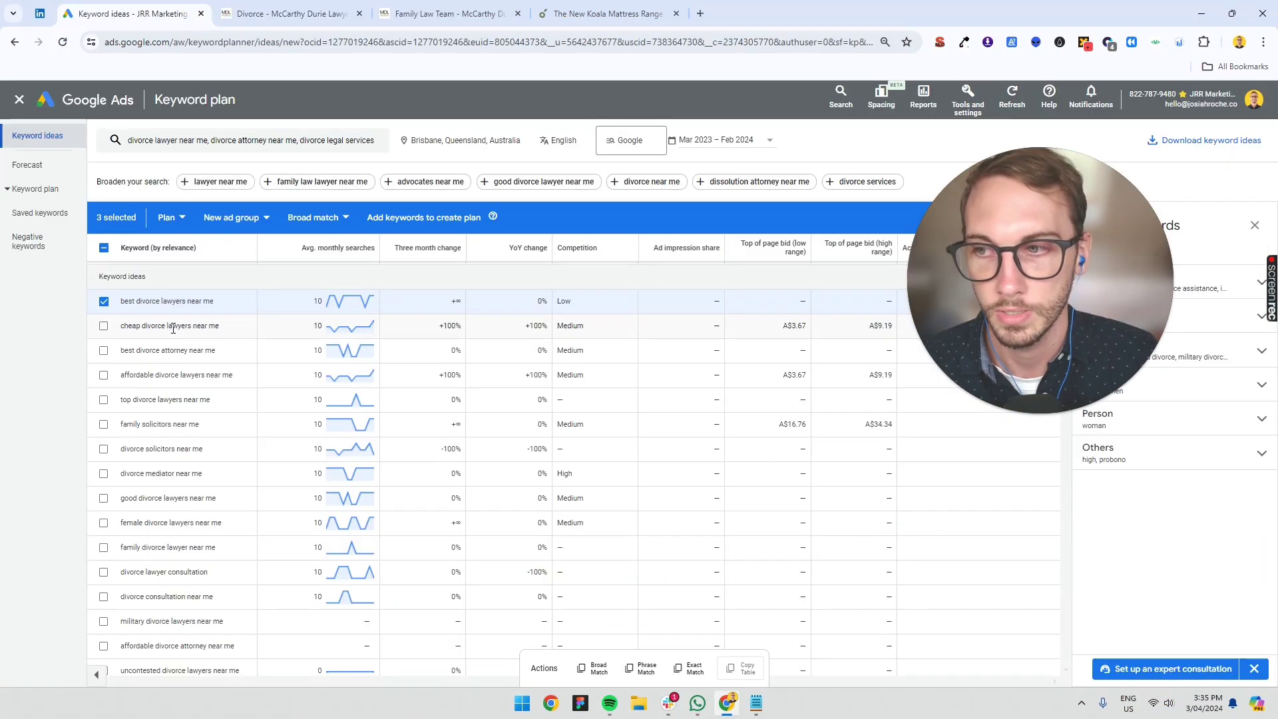
- In the Divorce Lawyer notes, list cheap and affordable under Negative:
{"action": "left_click", "coordinate": [756, 703]}
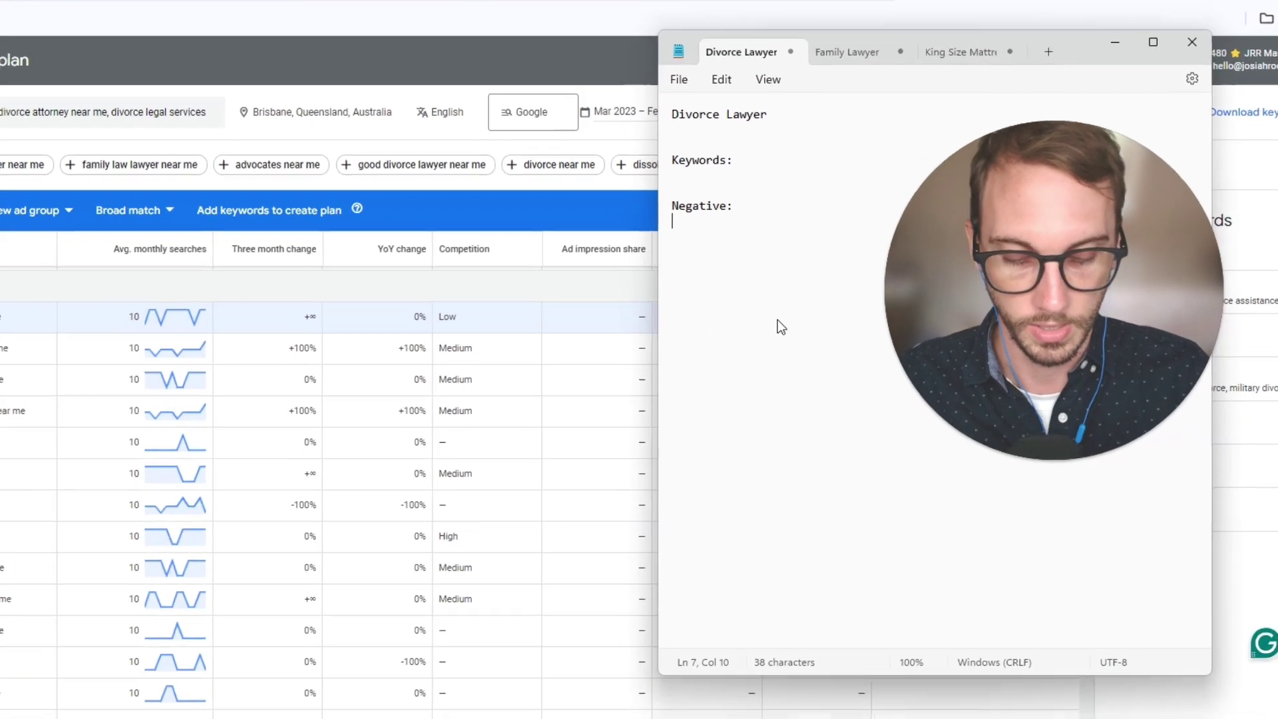
{"action": "key", "text": "Return"}
{"action": "type", "text": "cheap"}
{"action": "key", "text": "Return"}
{"action": "type", "text": "affro"}
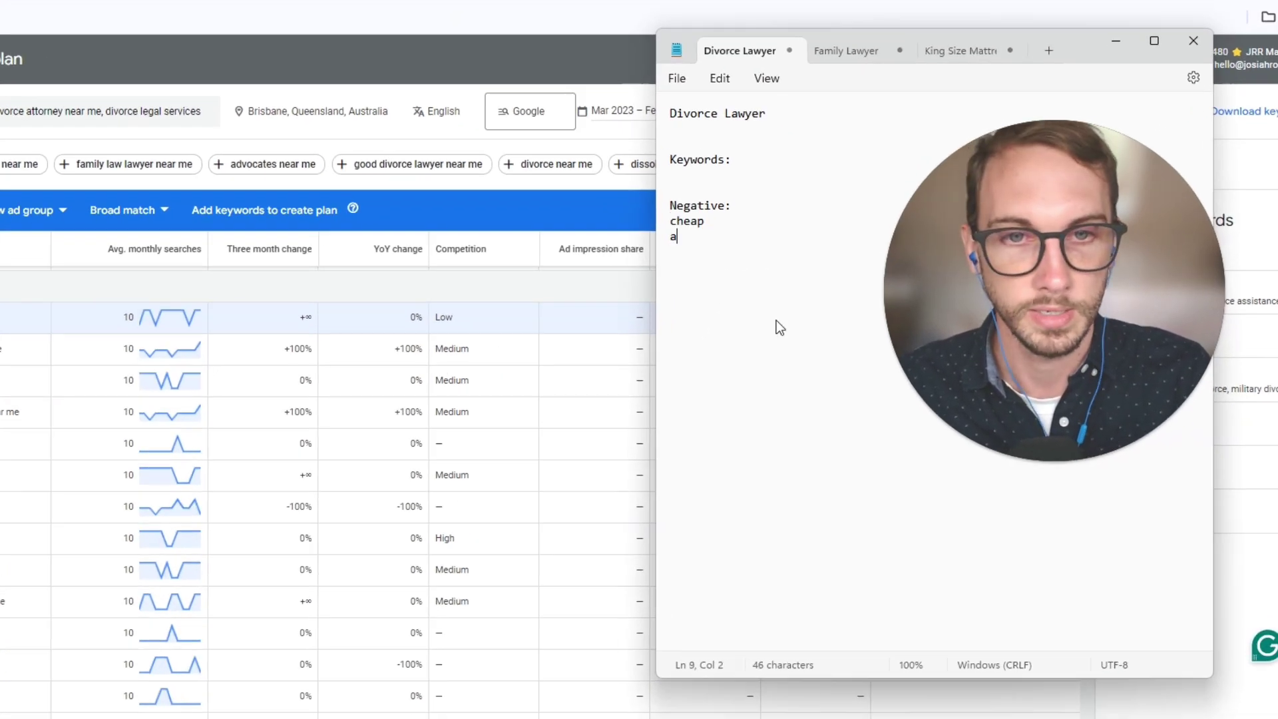
{"action": "type", "text": "dable"}
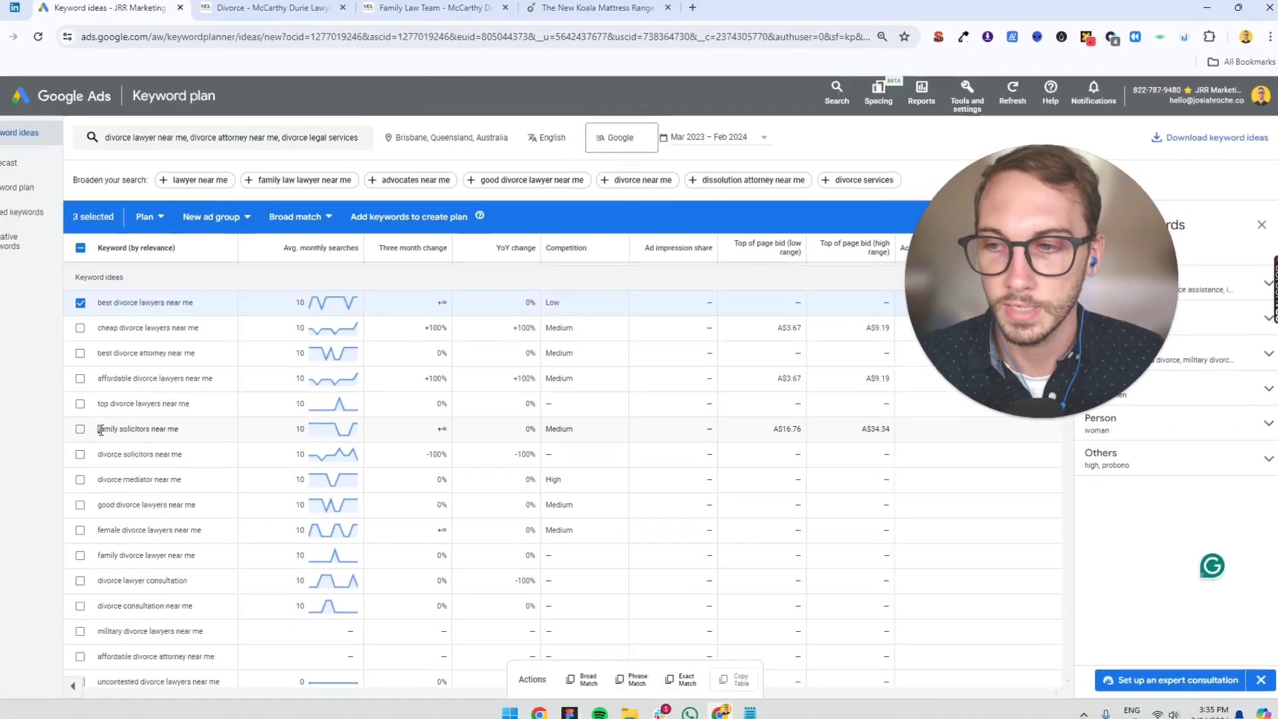
- Spot 'family' as a negative, then select the cheap, affordable and family lines under Negative:
{"action": "left_click_drag", "start_coordinate": [121, 424], "coordinate": [144, 426]}
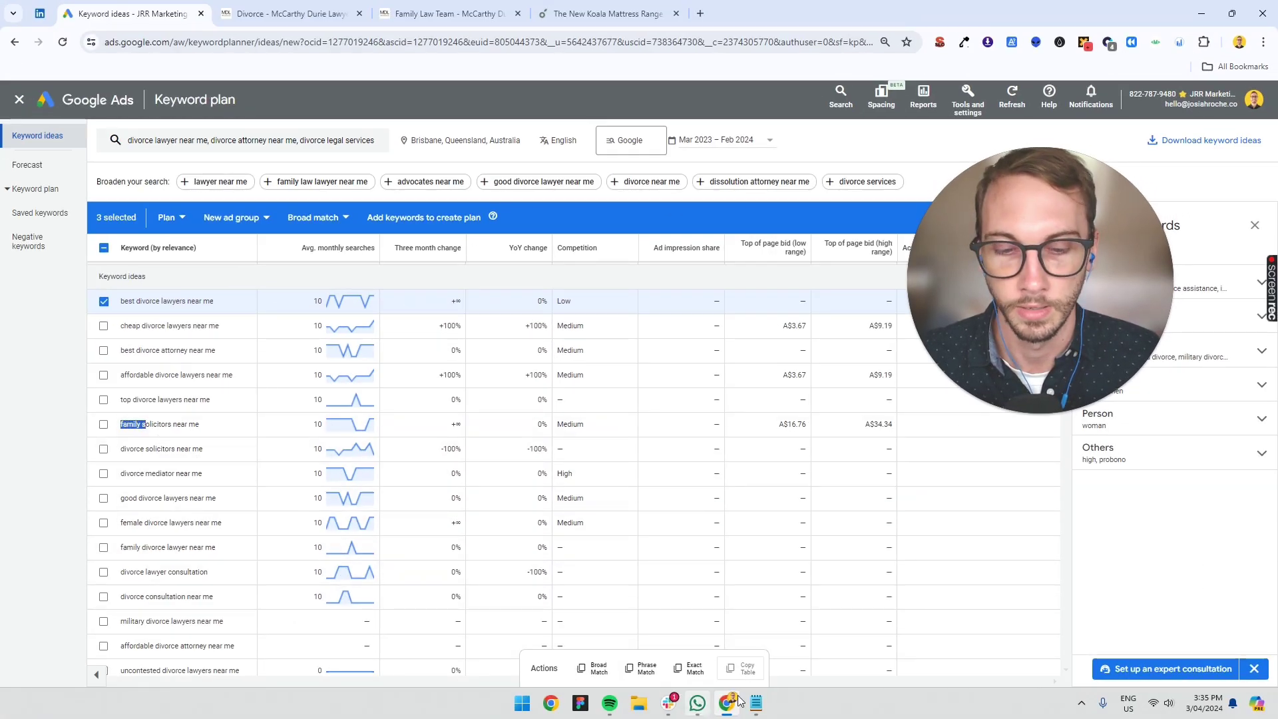
{"action": "left_click", "coordinate": [756, 703]}
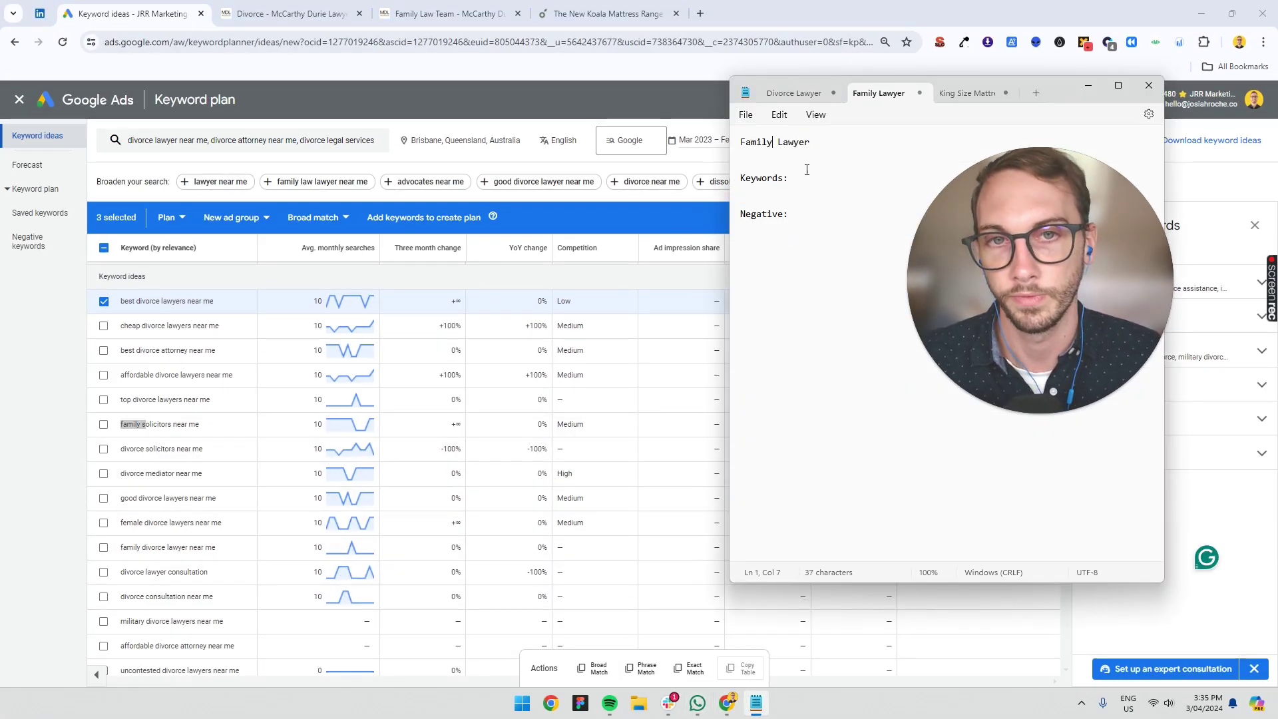
{"action": "left_click", "coordinate": [796, 93]}
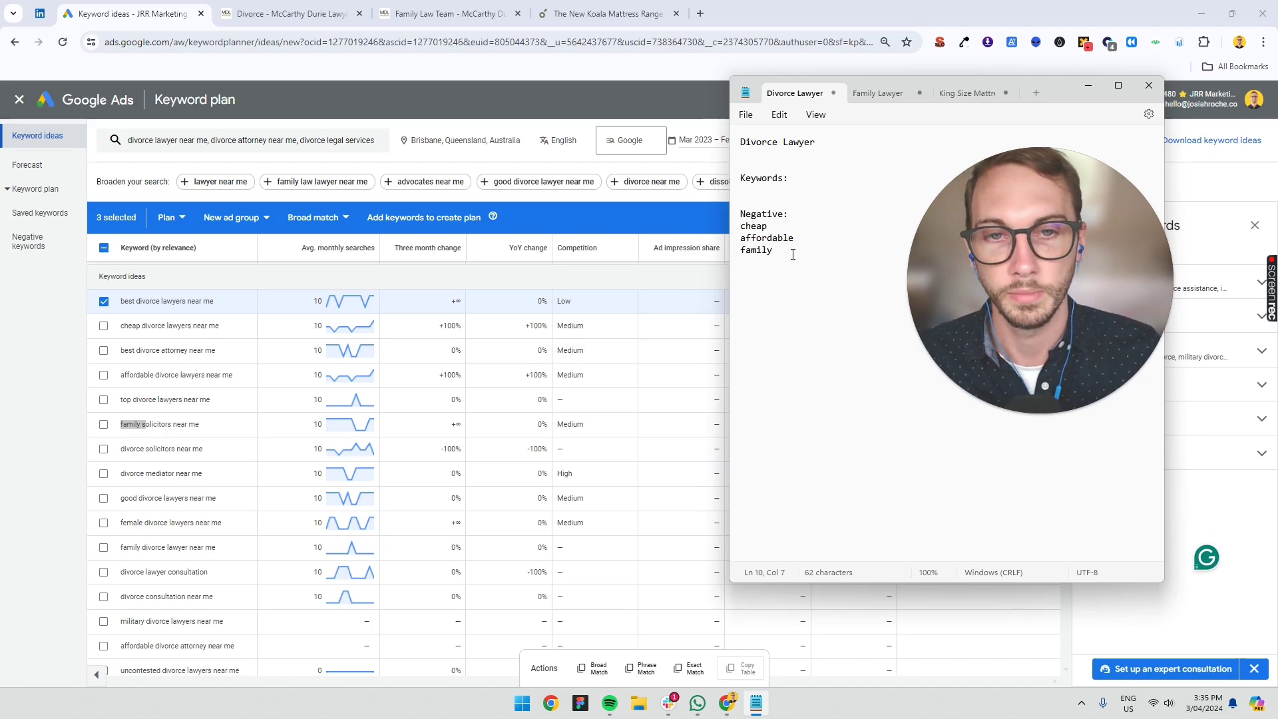
{"action": "left_click", "coordinate": [872, 93]}
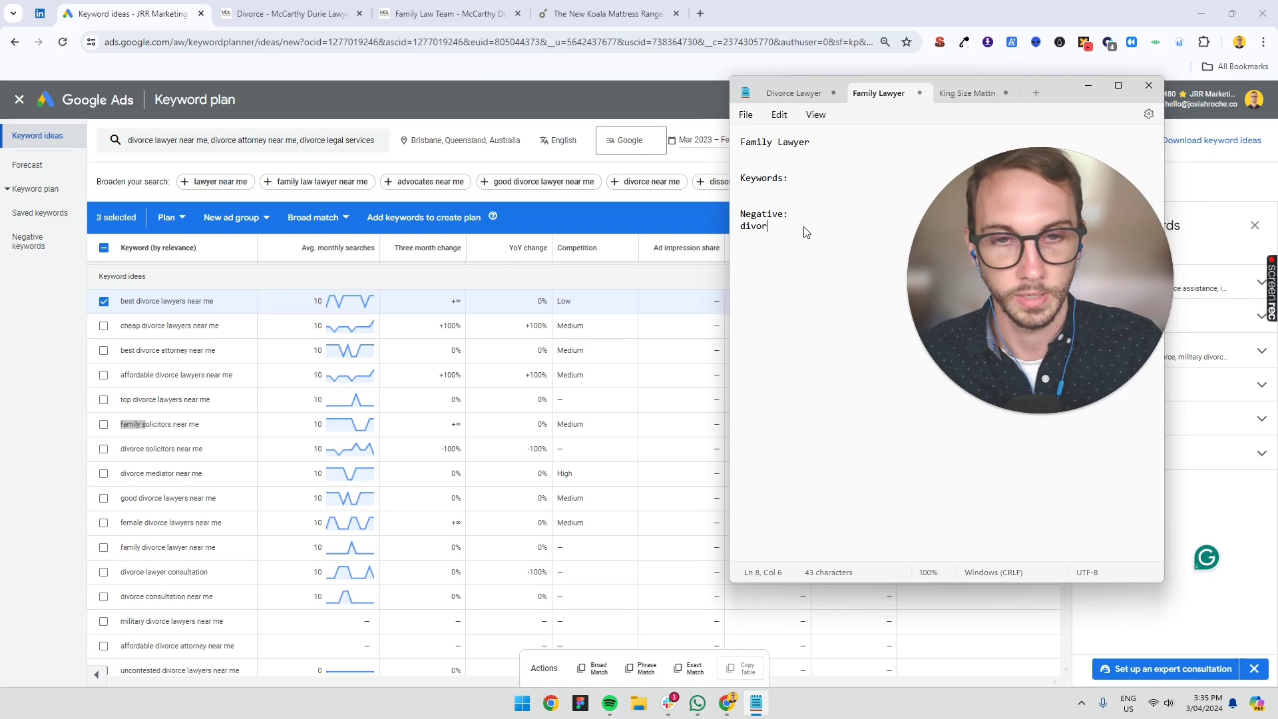
{"action": "left_click", "coordinate": [794, 94]}
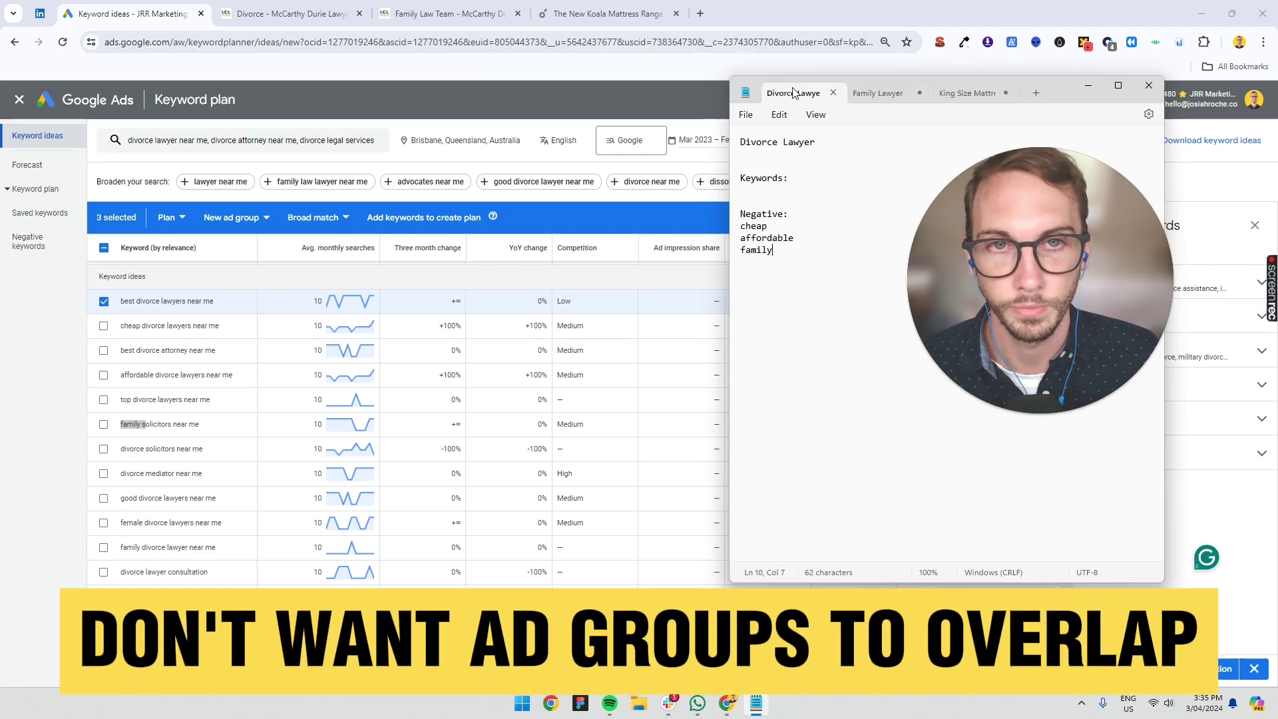
{"action": "left_click", "coordinate": [790, 215]}
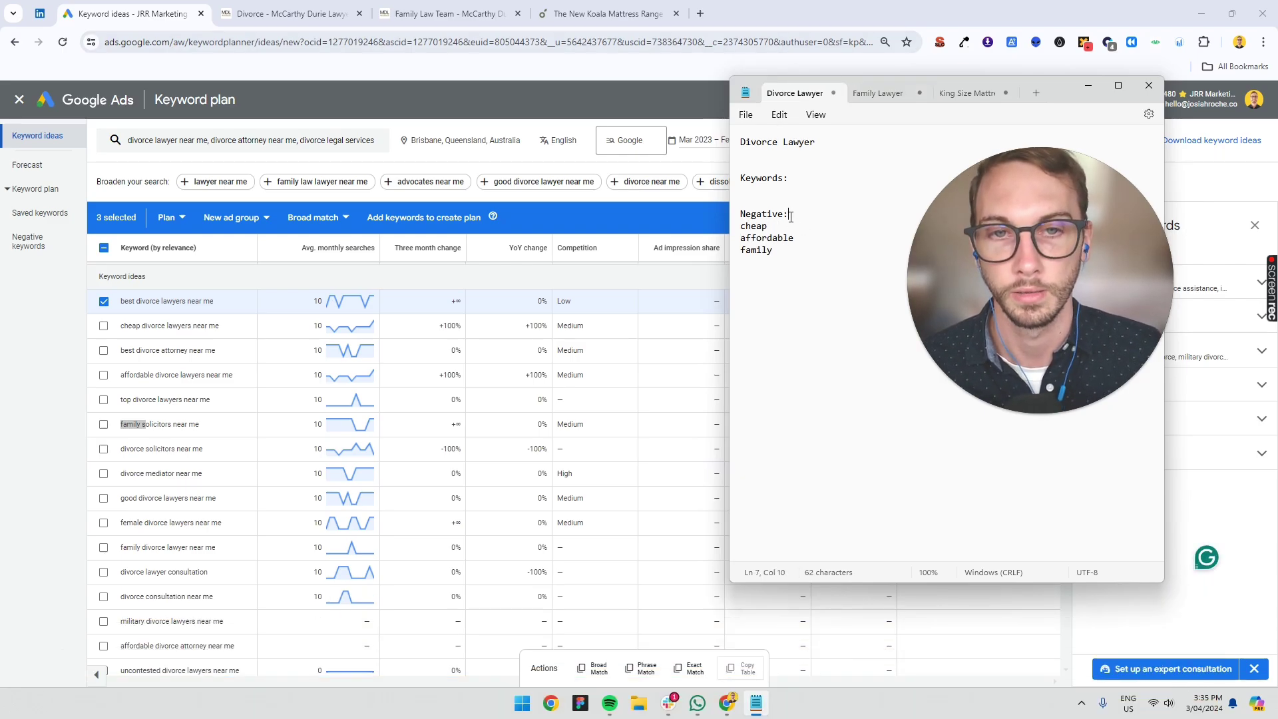
{"action": "key", "text": "Return"}
{"action": "left_click", "coordinate": [741, 238]}
{"action": "key", "text": "ctrl+shift+End"}
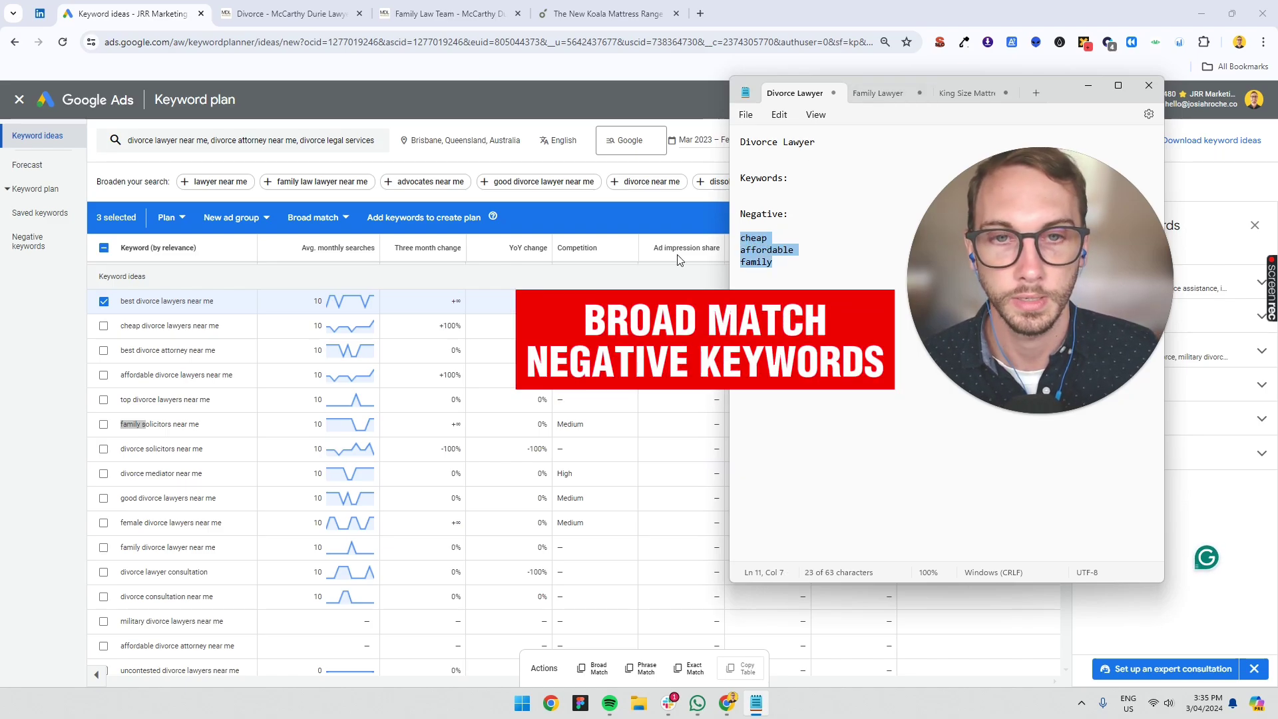
- Review more divorce keyword ideas, such as military divorce lawyers near me
{"action": "left_click", "coordinate": [211, 450]}
{"action": "scroll", "coordinate": [212, 450], "scroll_direction": "down", "scroll_amount": 2}
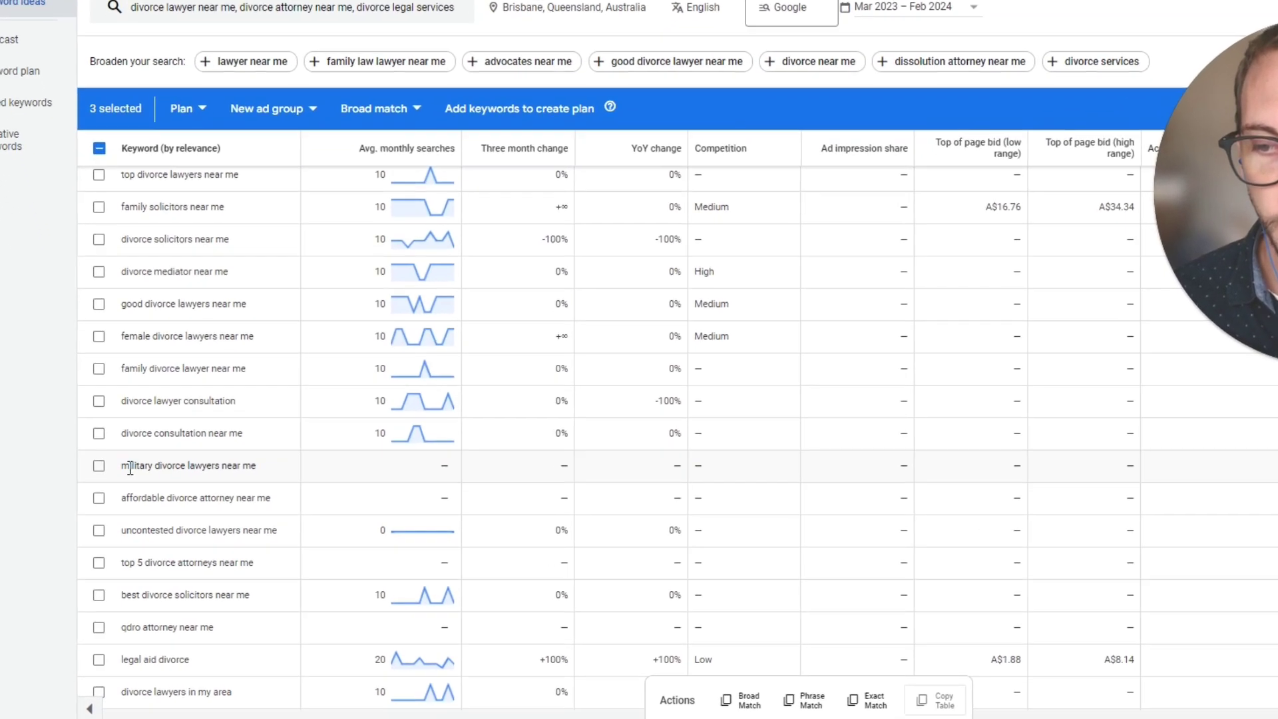
{"action": "left_click_drag", "start_coordinate": [121, 490], "coordinate": [196, 492]}
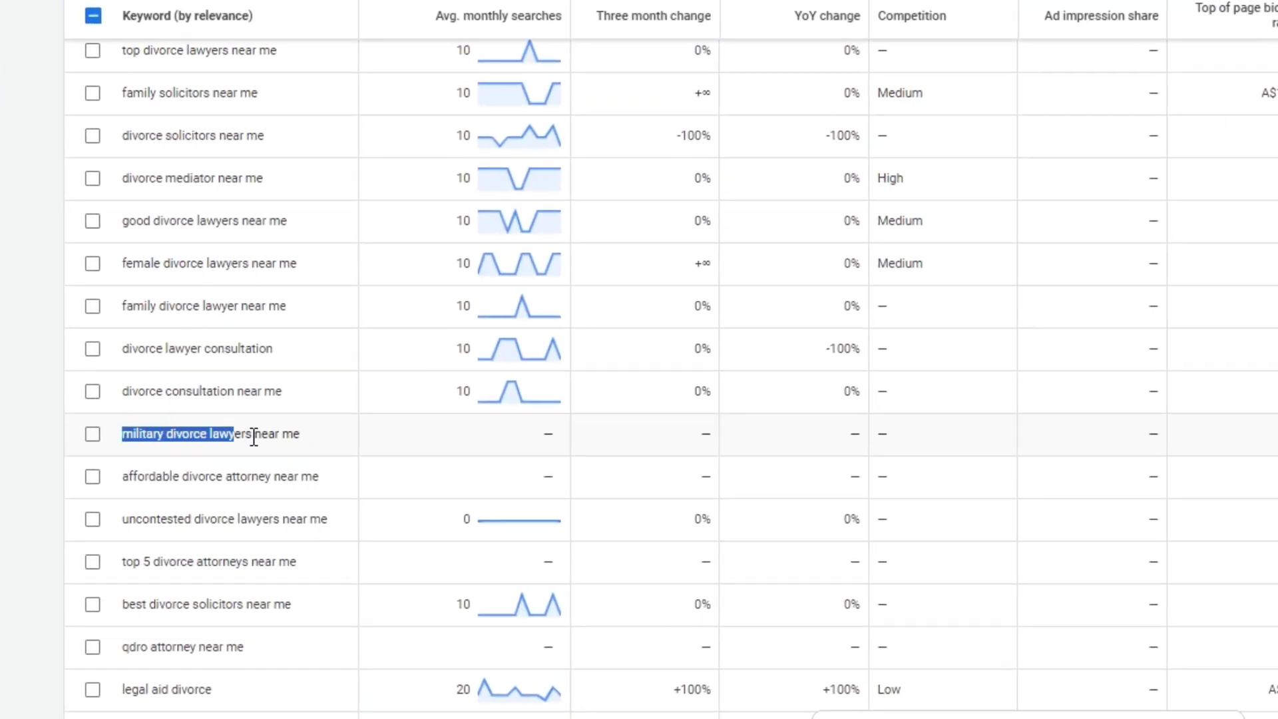
{"action": "left_click_drag", "start_coordinate": [258, 441], "coordinate": [260, 444]}
{"action": "left_click", "coordinate": [538, 450]}
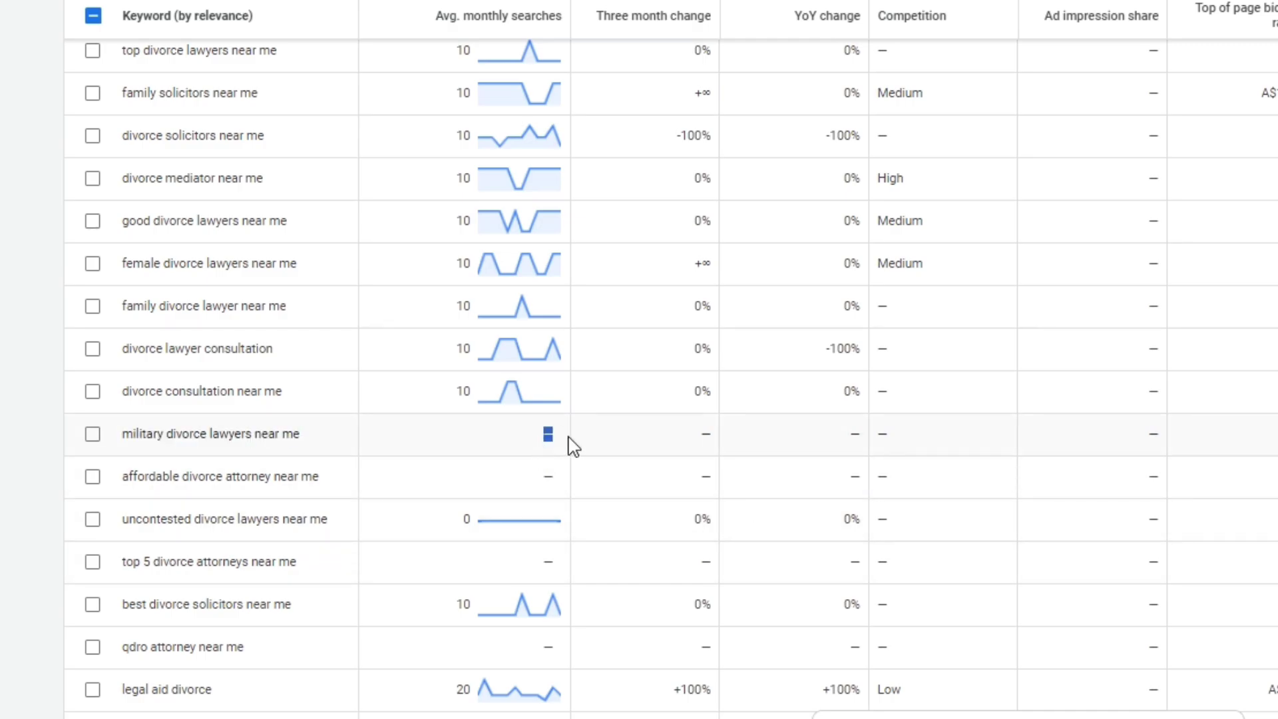
{"action": "scroll", "coordinate": [105, 545], "scroll_direction": "down", "scroll_amount": 1}
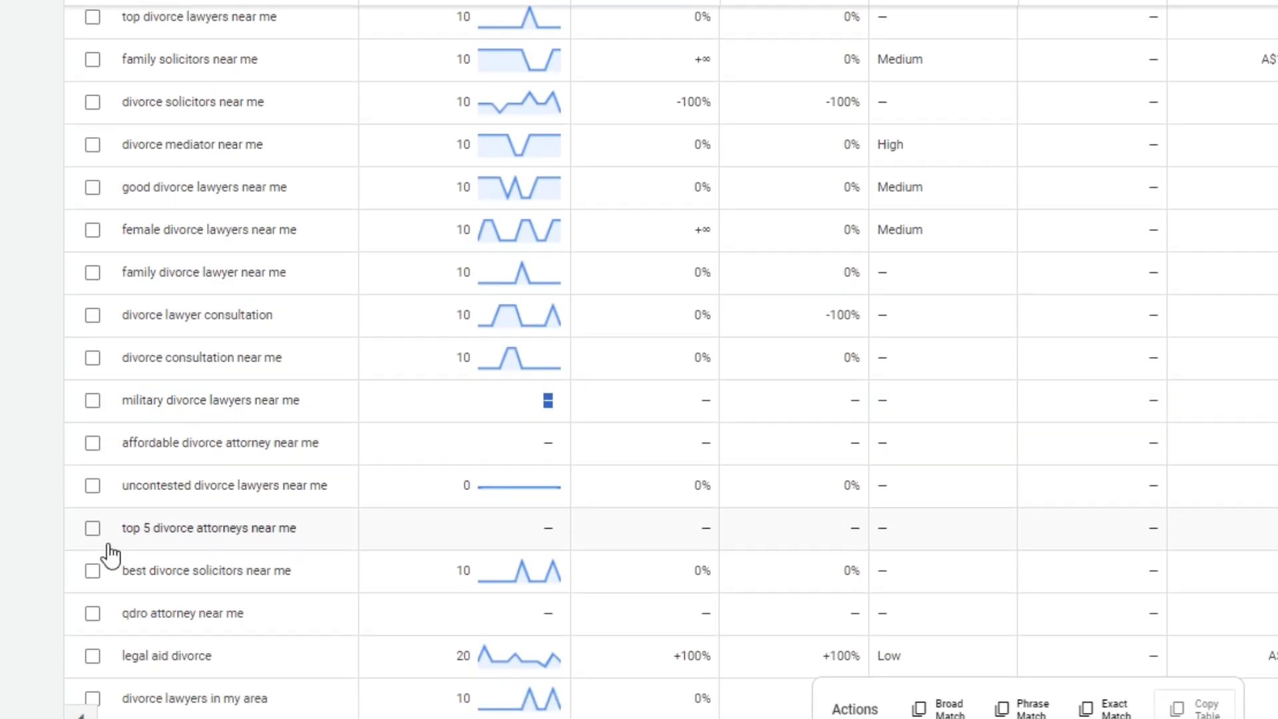
{"action": "left_click_drag", "start_coordinate": [122, 479], "coordinate": [294, 479]}
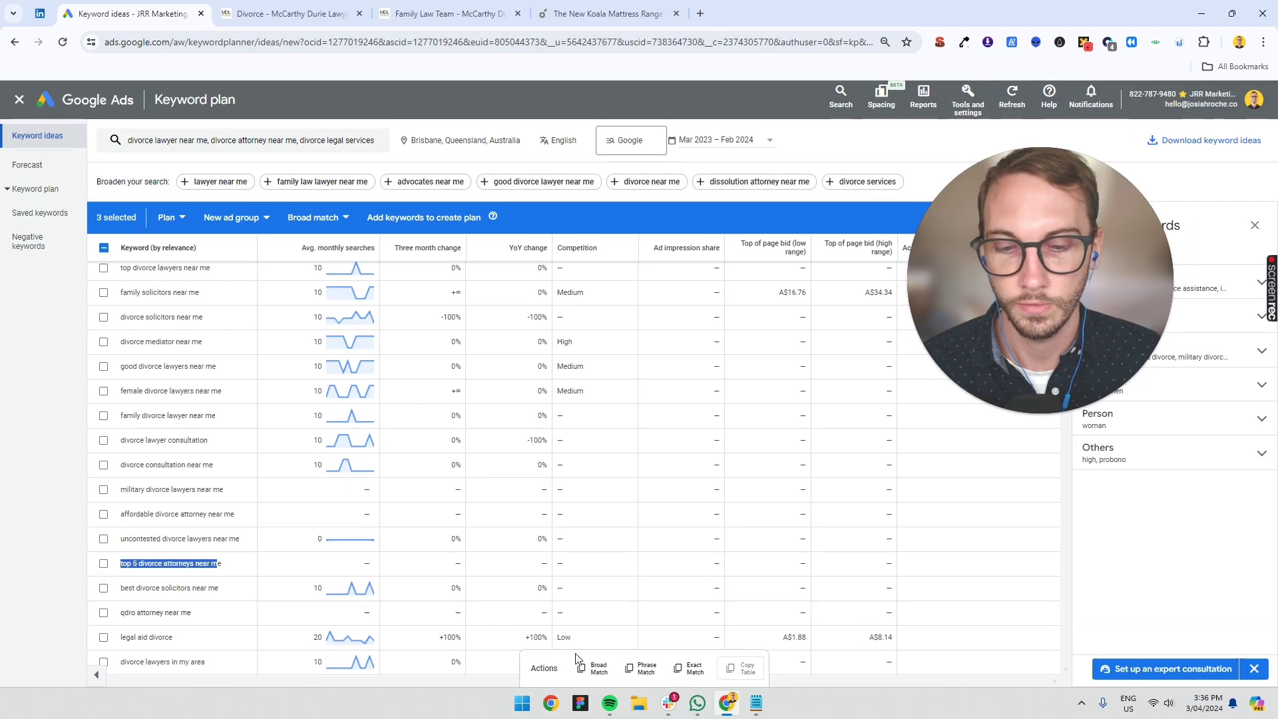
- Open two blank lines under Keywords: in the Divorce Lawyer notes
{"action": "left_click", "coordinate": [757, 703]}
{"action": "left_click", "coordinate": [817, 193]}
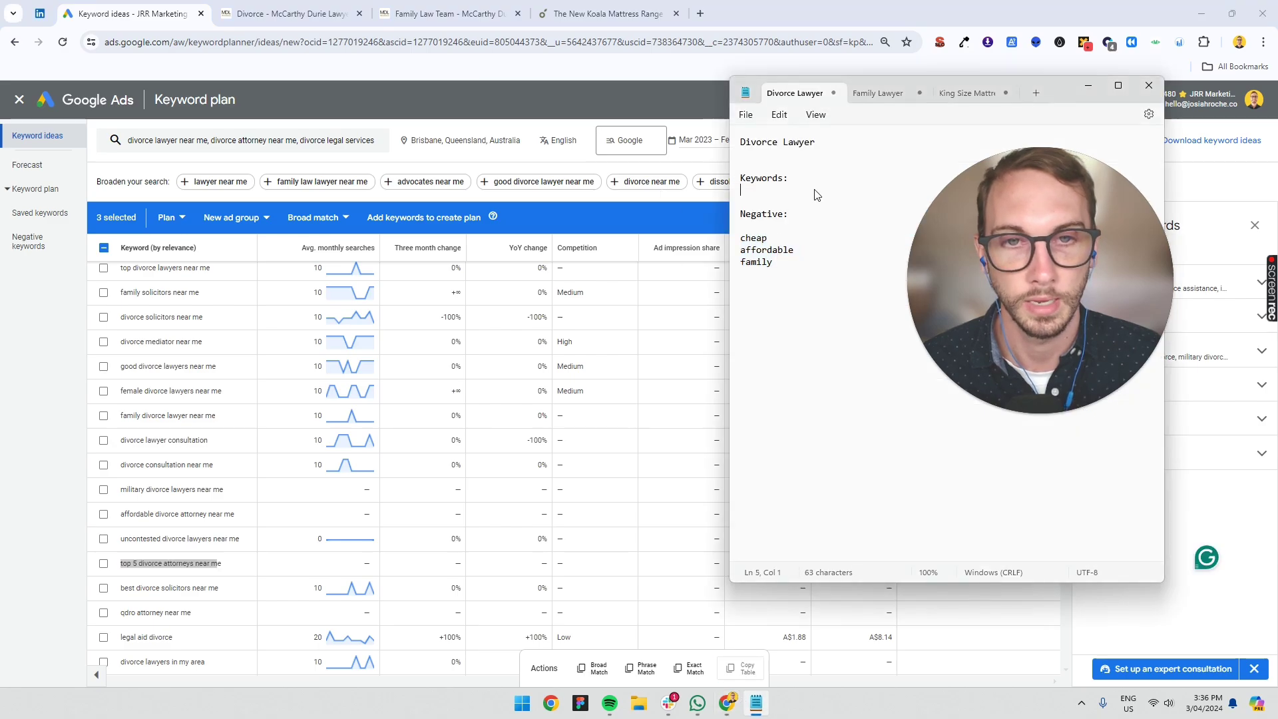
{"action": "key", "text": "Return"}
{"action": "key", "text": "Return"}
{"action": "key", "text": "Up"}
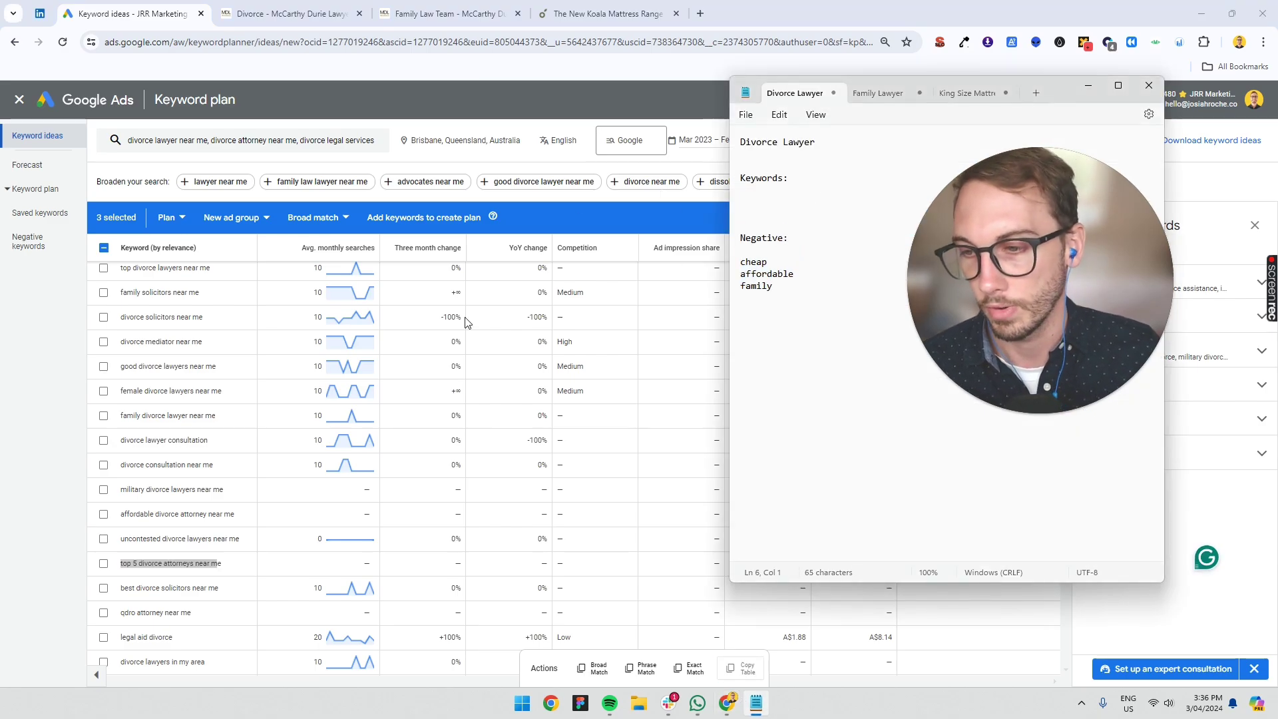
- Tick best attorney, top lawyers, solicitors, mediator and good lawyers near me; copy eight as phrase match
{"action": "left_click", "coordinate": [214, 393]}
{"action": "scroll", "coordinate": [214, 394], "scroll_direction": "up", "scroll_amount": 3}
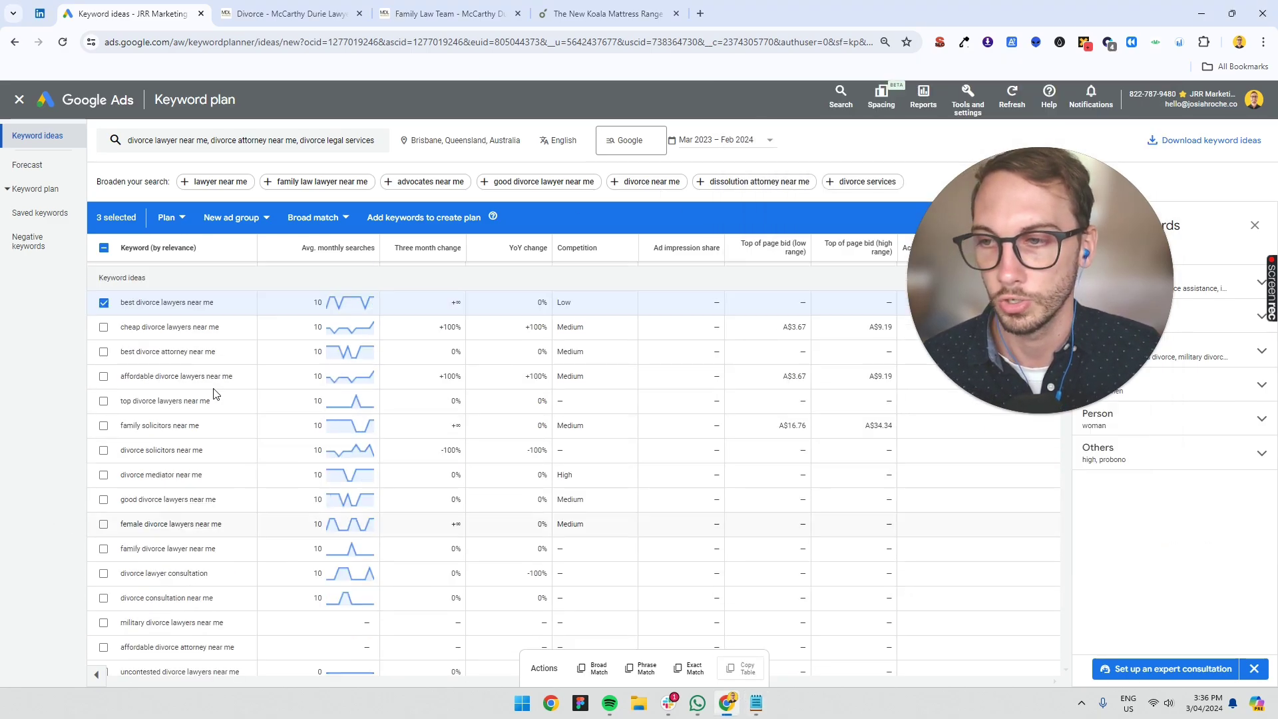
{"action": "left_click", "coordinate": [103, 351]}
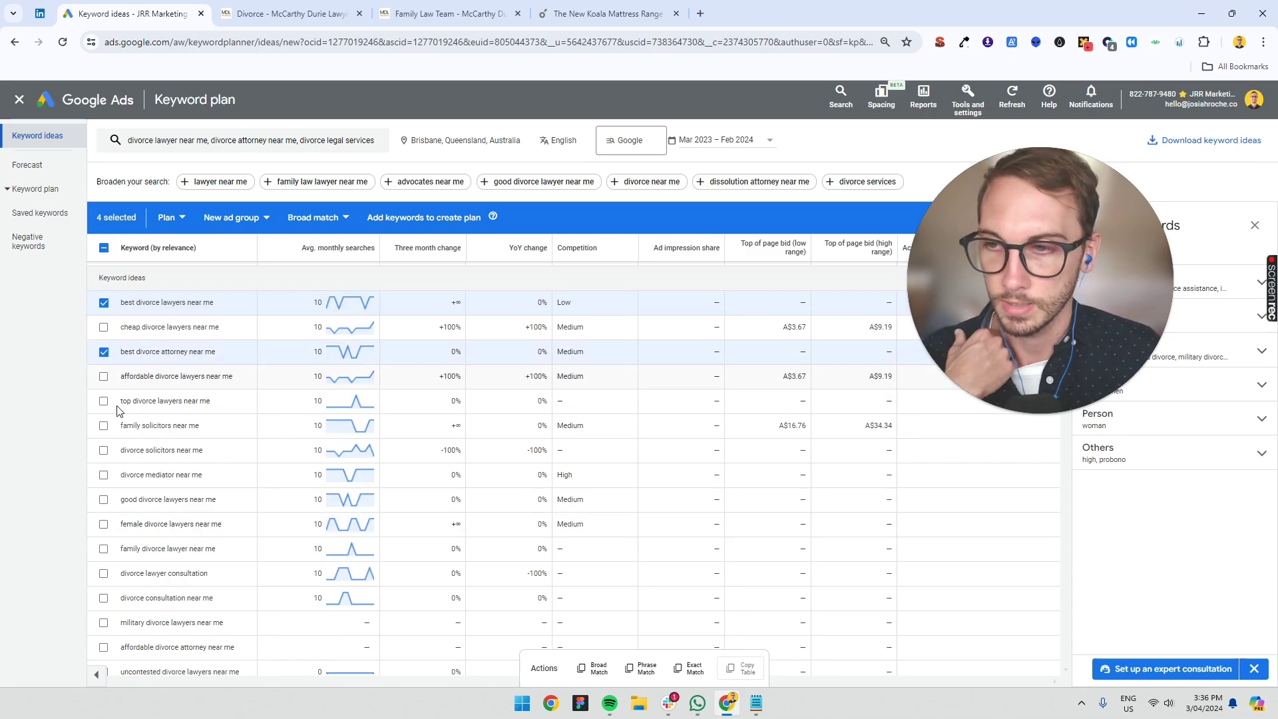
{"action": "left_click", "coordinate": [103, 401]}
{"action": "left_click", "coordinate": [103, 450]}
{"action": "scroll", "coordinate": [133, 439], "scroll_direction": "down", "scroll_amount": 1}
{"action": "left_click", "coordinate": [103, 408]}
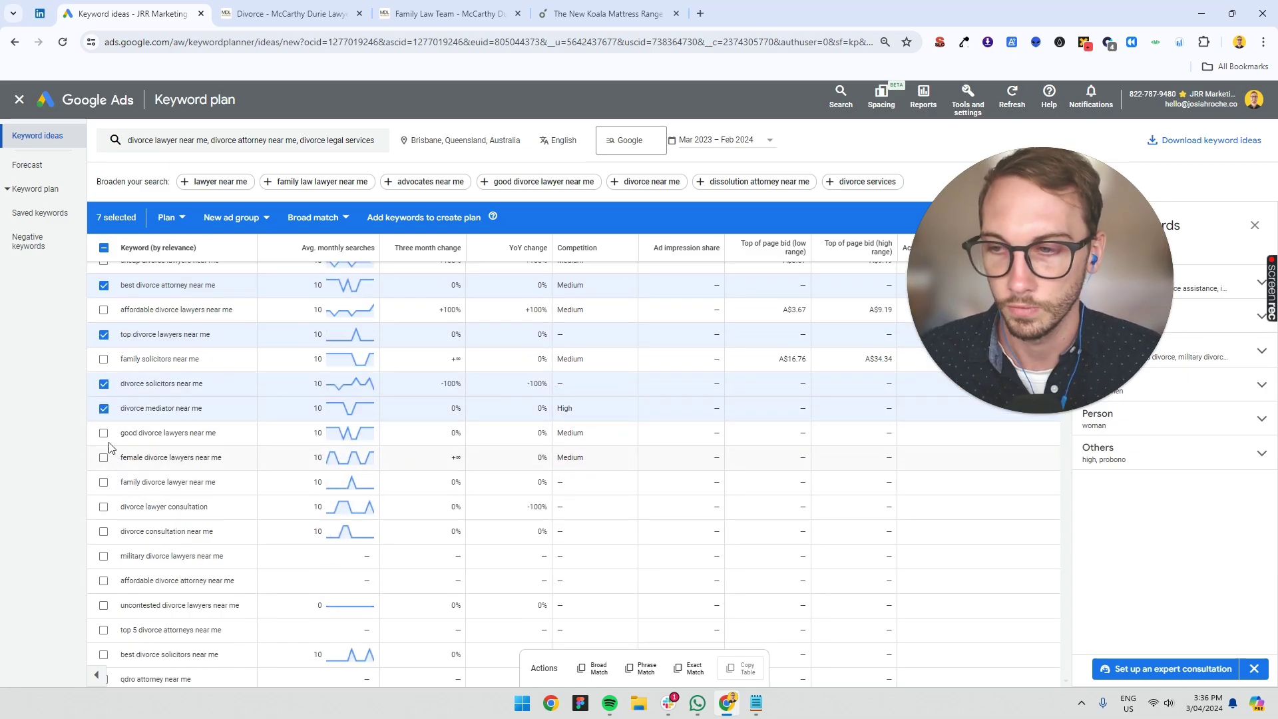
{"action": "left_click", "coordinate": [104, 433]}
{"action": "scroll", "coordinate": [246, 556], "scroll_direction": "up", "scroll_amount": 5}
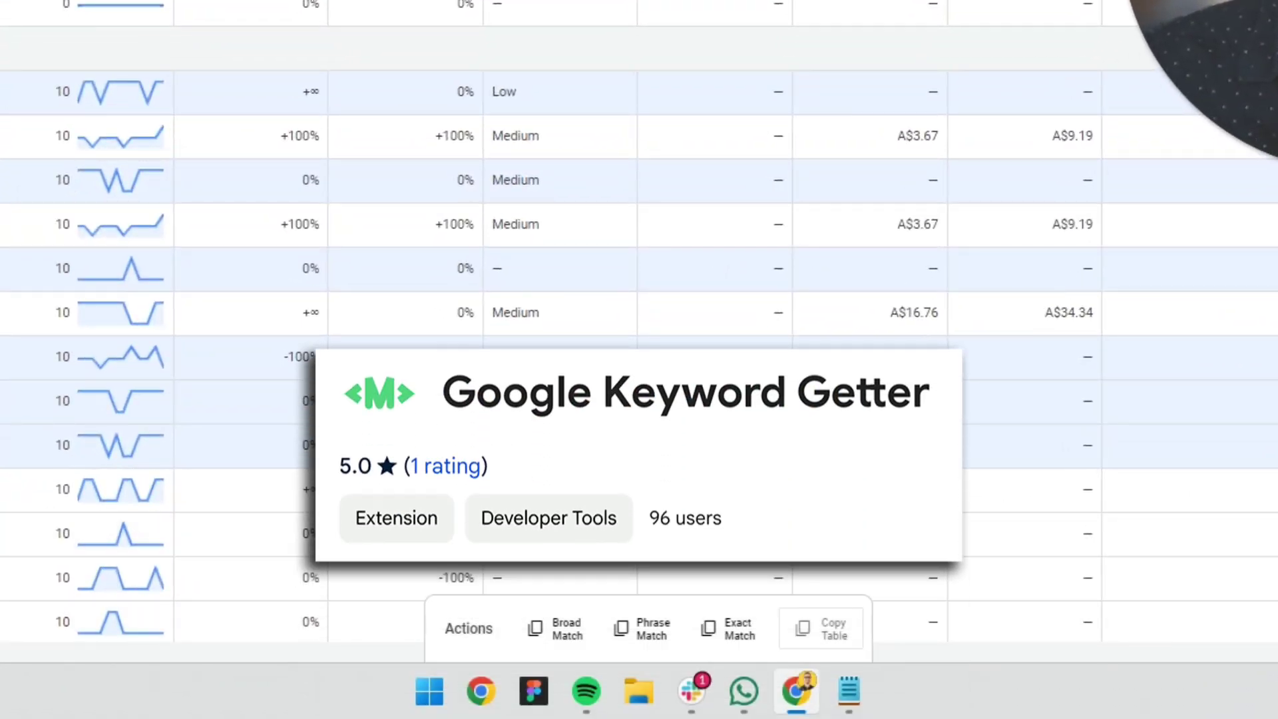
{"action": "left_click", "coordinate": [655, 629]}
- Paste the eight quoted divorce keywords under Keywords: in the Divorce Lawyer note, keeping one blank line above Negative:
{"action": "left_click", "coordinate": [849, 691]}
{"action": "key", "text": "ctrl+v"}
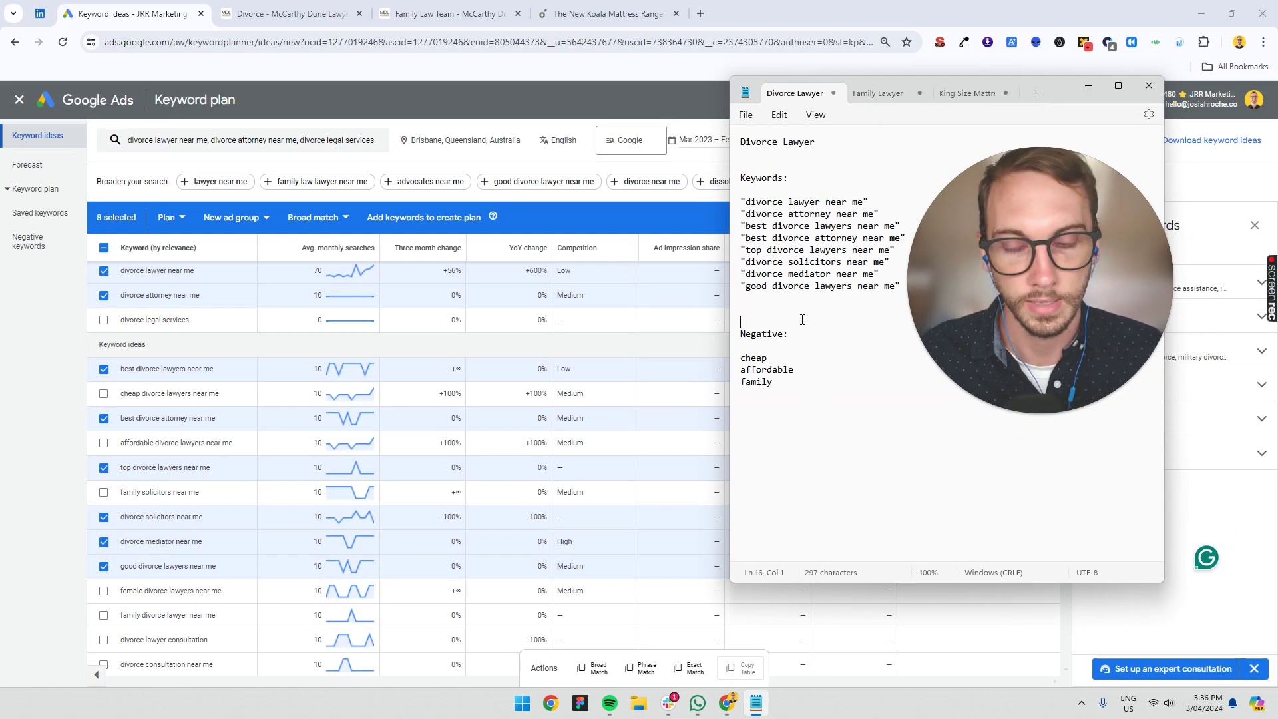
{"action": "key", "text": "BackSpace"}
{"action": "key", "text": "BackSpace"}
{"action": "key", "text": "Return"}
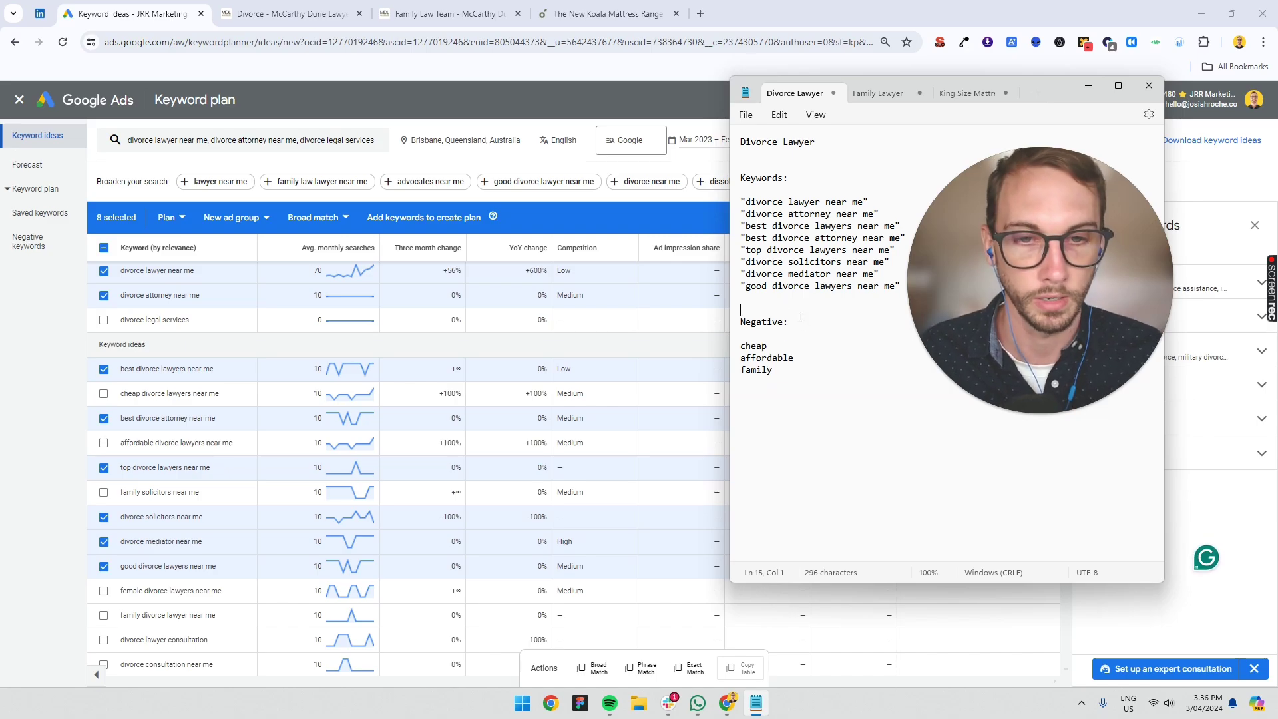
{"action": "left_click", "coordinate": [837, 390]}
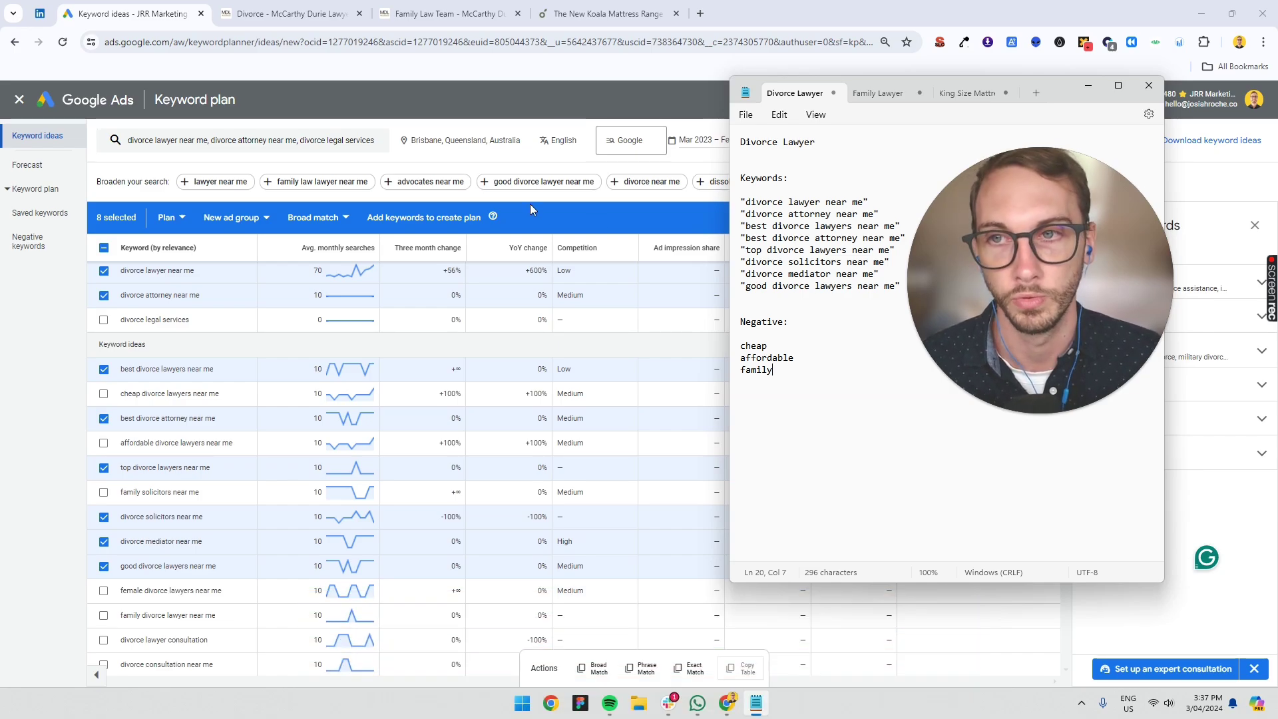
- Review the Family Law Team page, then return to Keyword Planner
{"action": "left_click", "coordinate": [437, 20]}
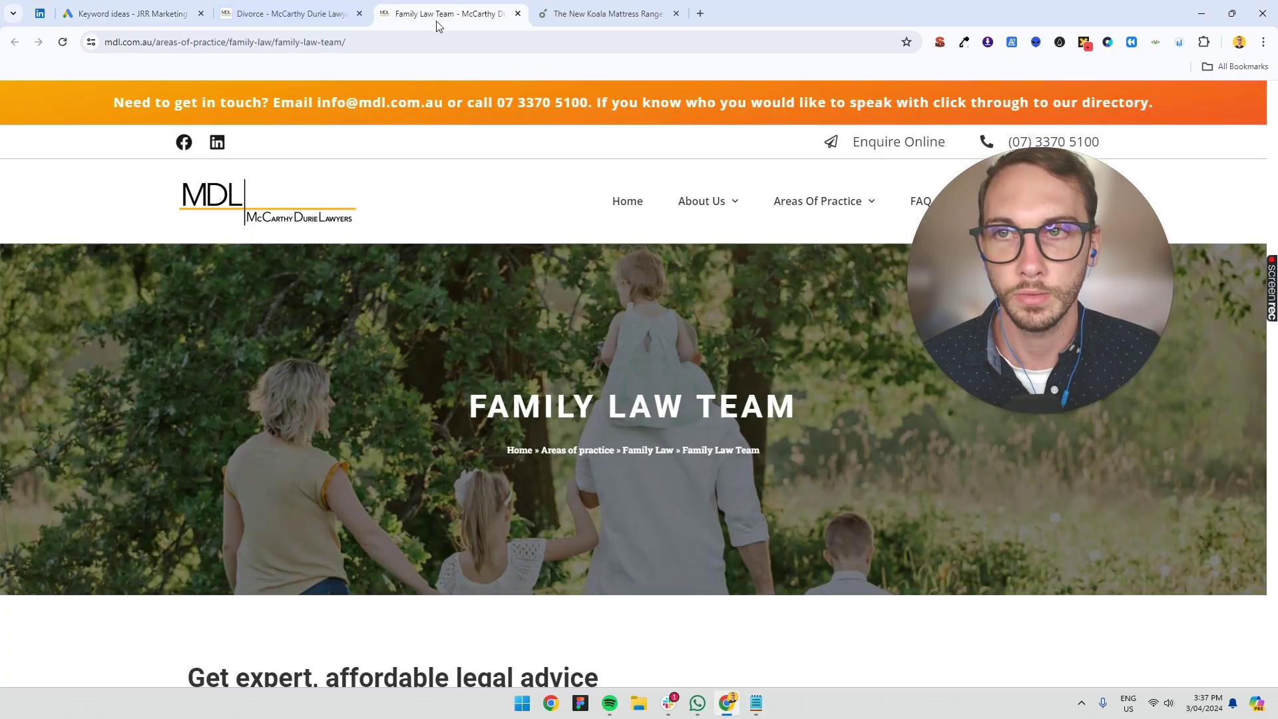
{"action": "scroll", "coordinate": [614, 491], "scroll_direction": "down", "scroll_amount": 3}
{"action": "left_click", "coordinate": [134, 13]}
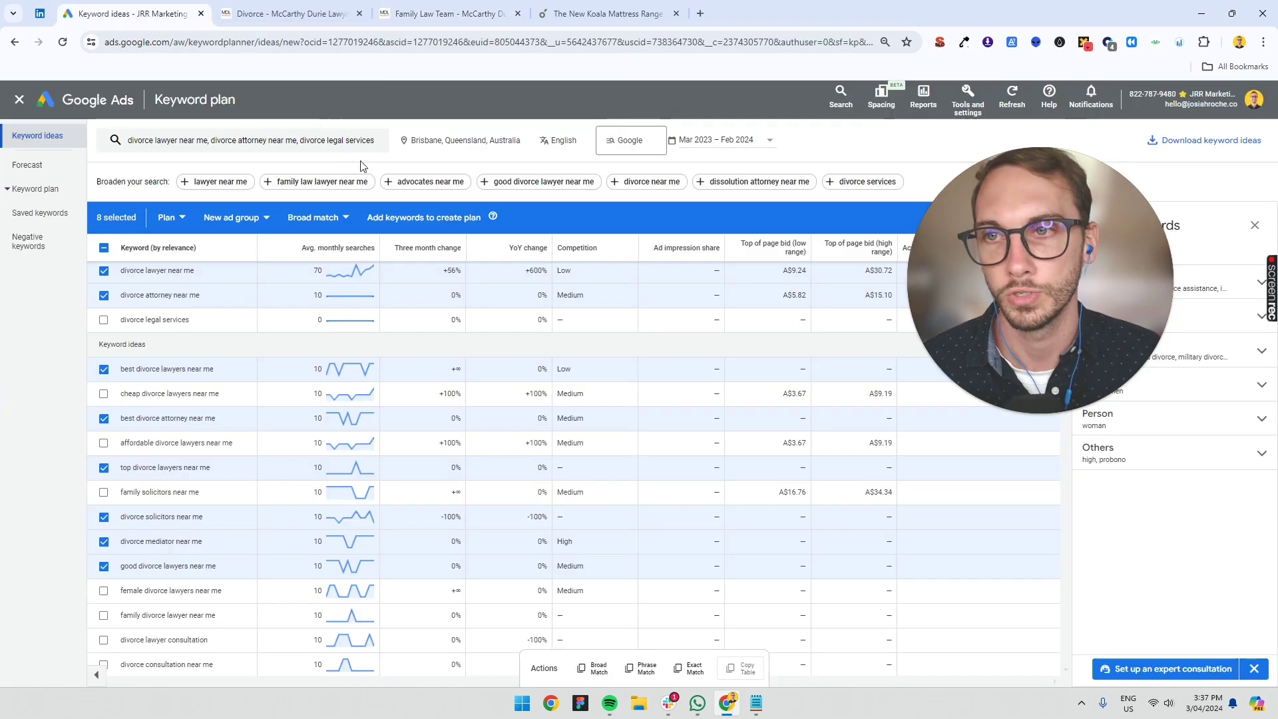
- Change the seed keyword divorce legal services to family legal services
{"action": "left_click", "coordinate": [353, 137]}
{"action": "left_click", "coordinate": [316, 199]}
{"action": "left_click", "coordinate": [316, 200]}
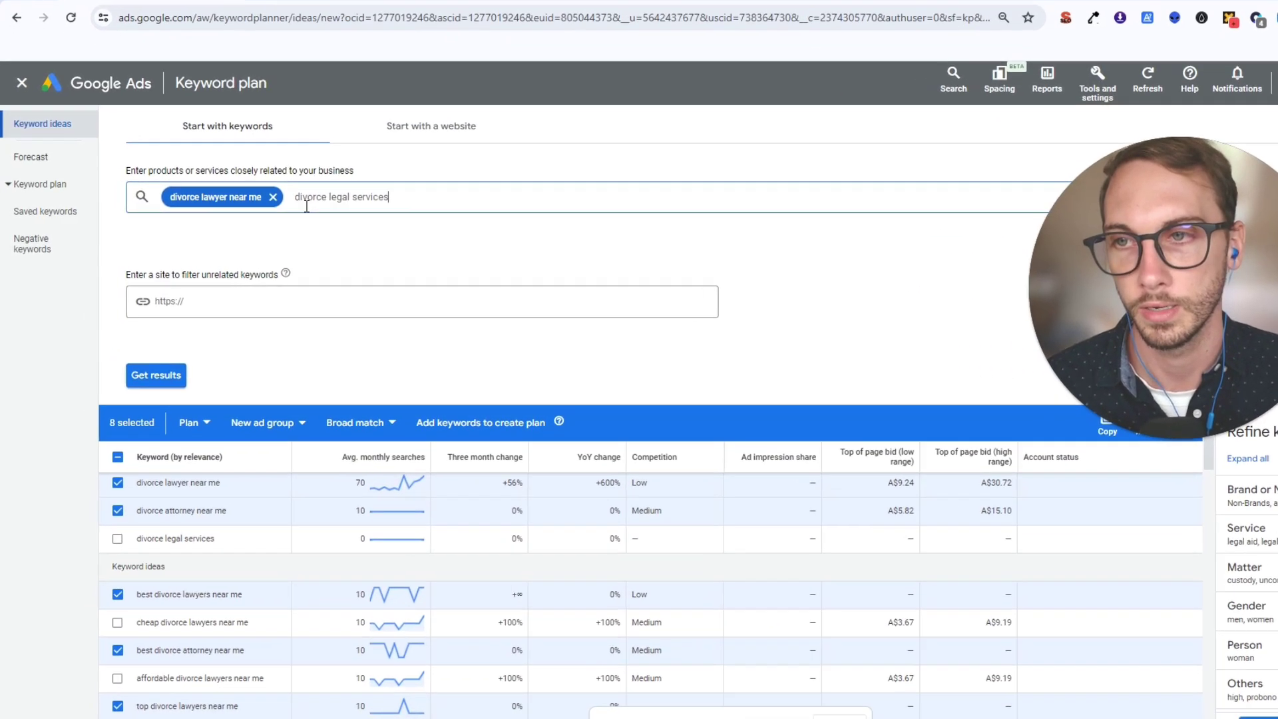
{"action": "double_click", "coordinate": [278, 199]}
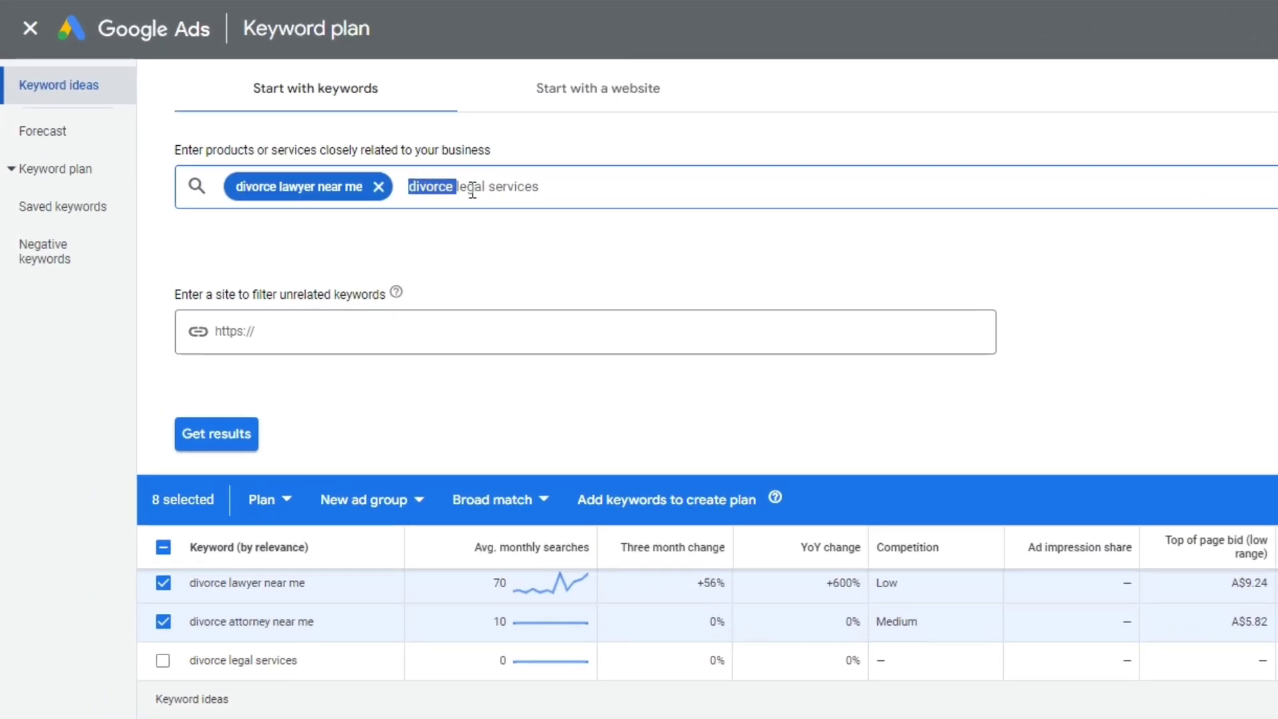
{"action": "key", "text": "BackSpace"}
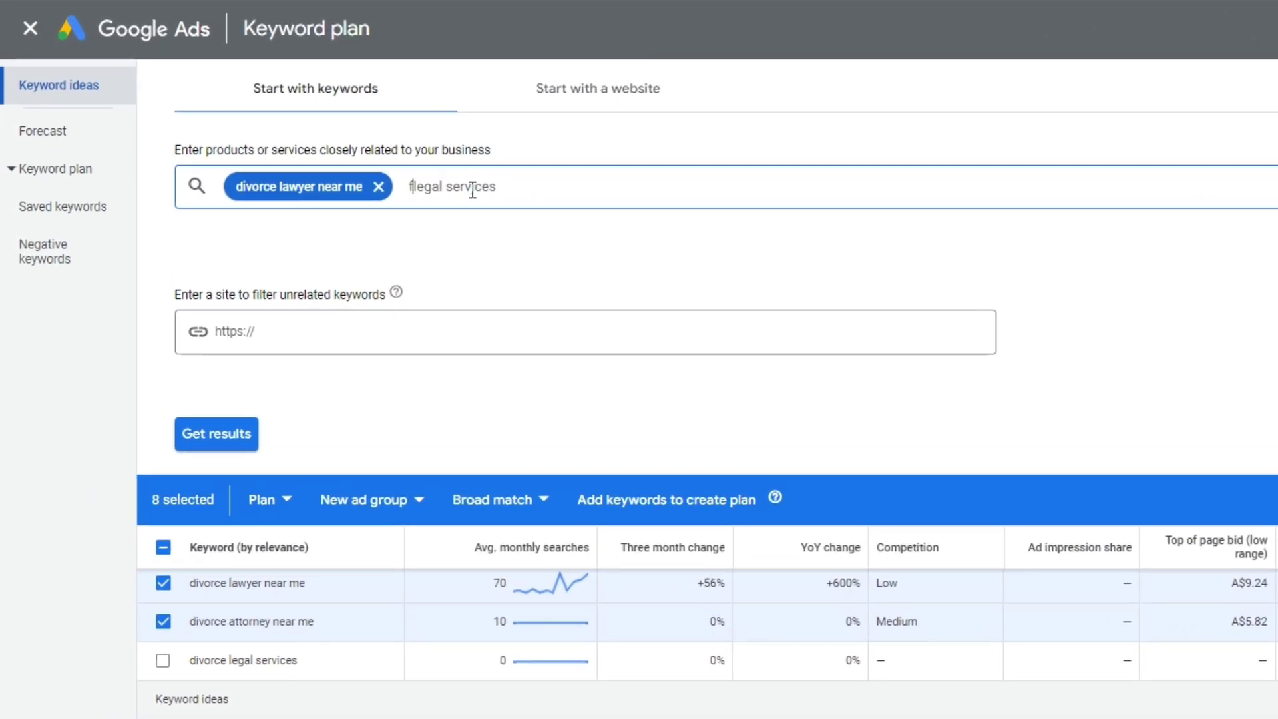
{"action": "type", "text": "family"}
{"action": "key", "text": "Return"}
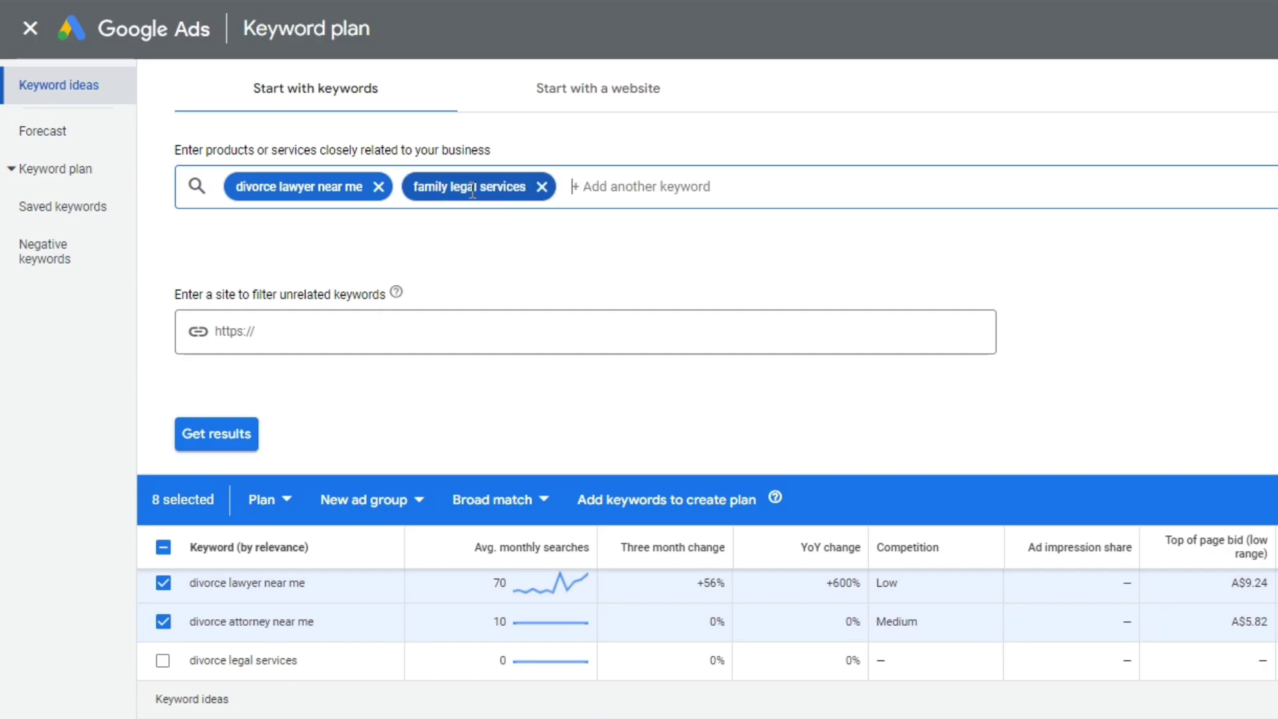
- Replace divorce lawyer near me with family lawyer near me and add family legal firm, getting 1,236 ideas
{"action": "left_click", "coordinate": [300, 187]}
{"action": "key", "text": "ctrl+a"}
{"action": "key", "text": "BackSpace"}
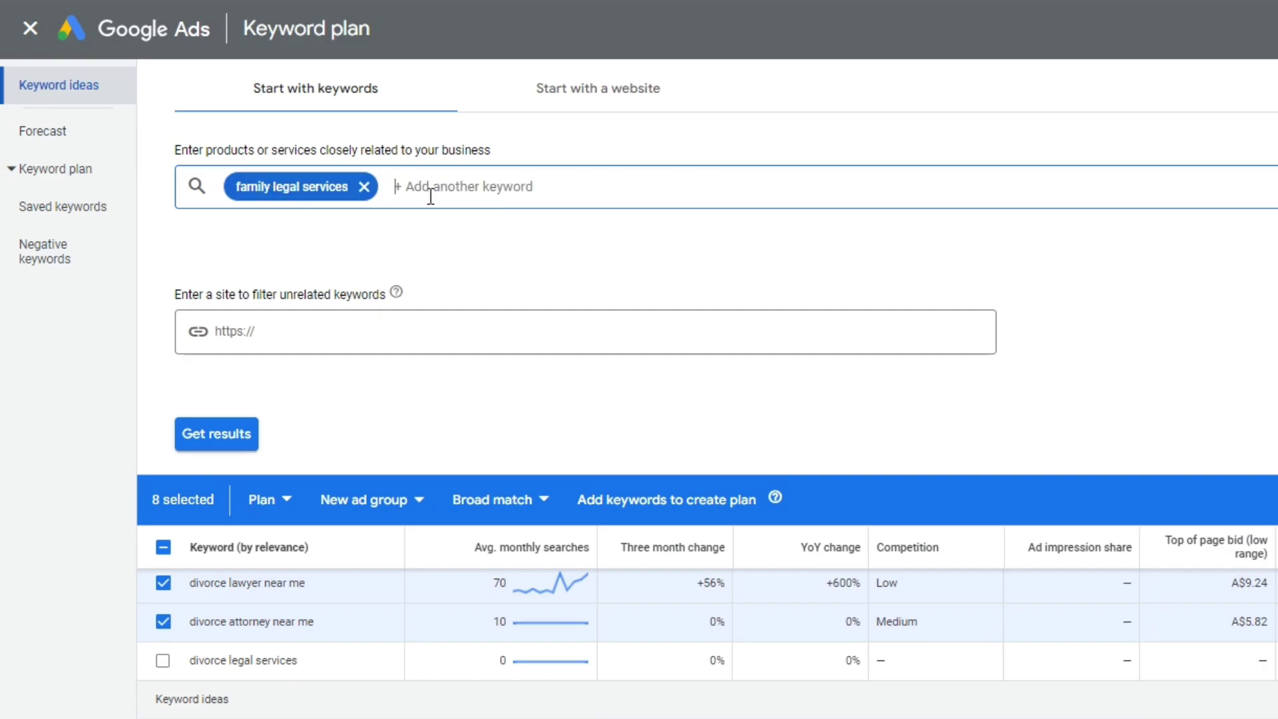
{"action": "type", "text": "family lawyer "}
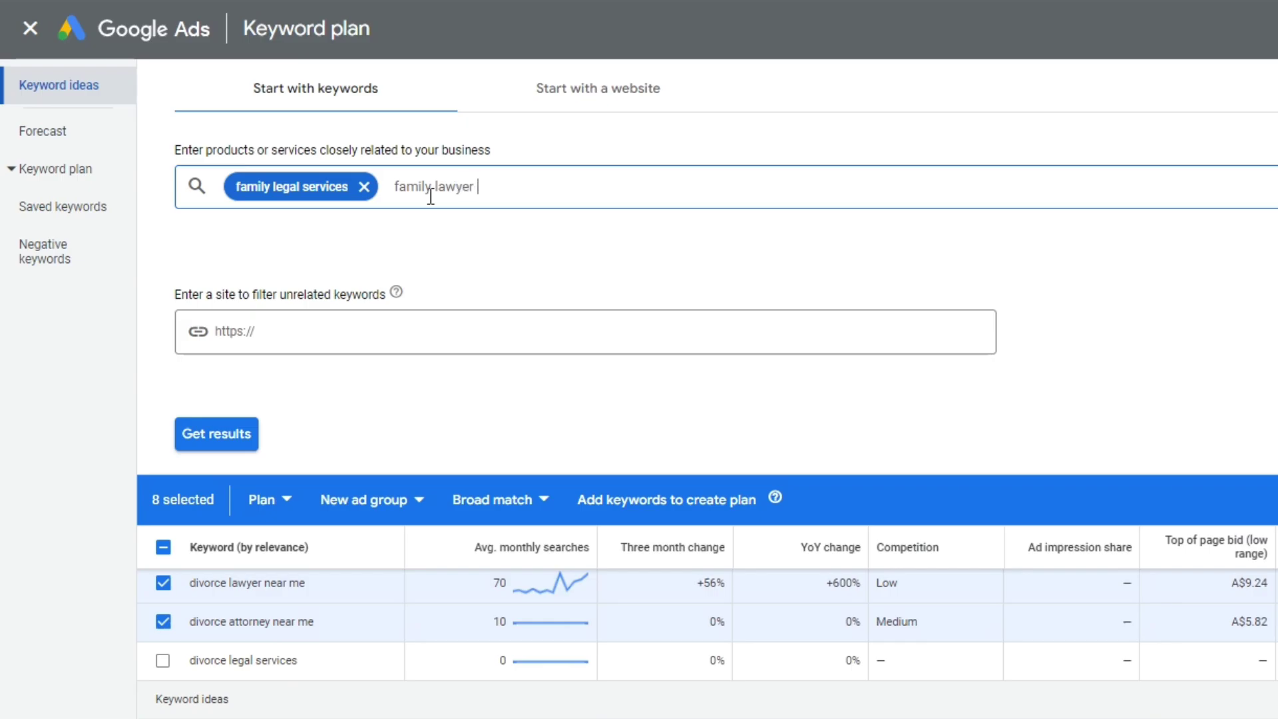
{"action": "type", "text": "near me"}
{"action": "key", "text": "Return"}
{"action": "type", "text": "family"}
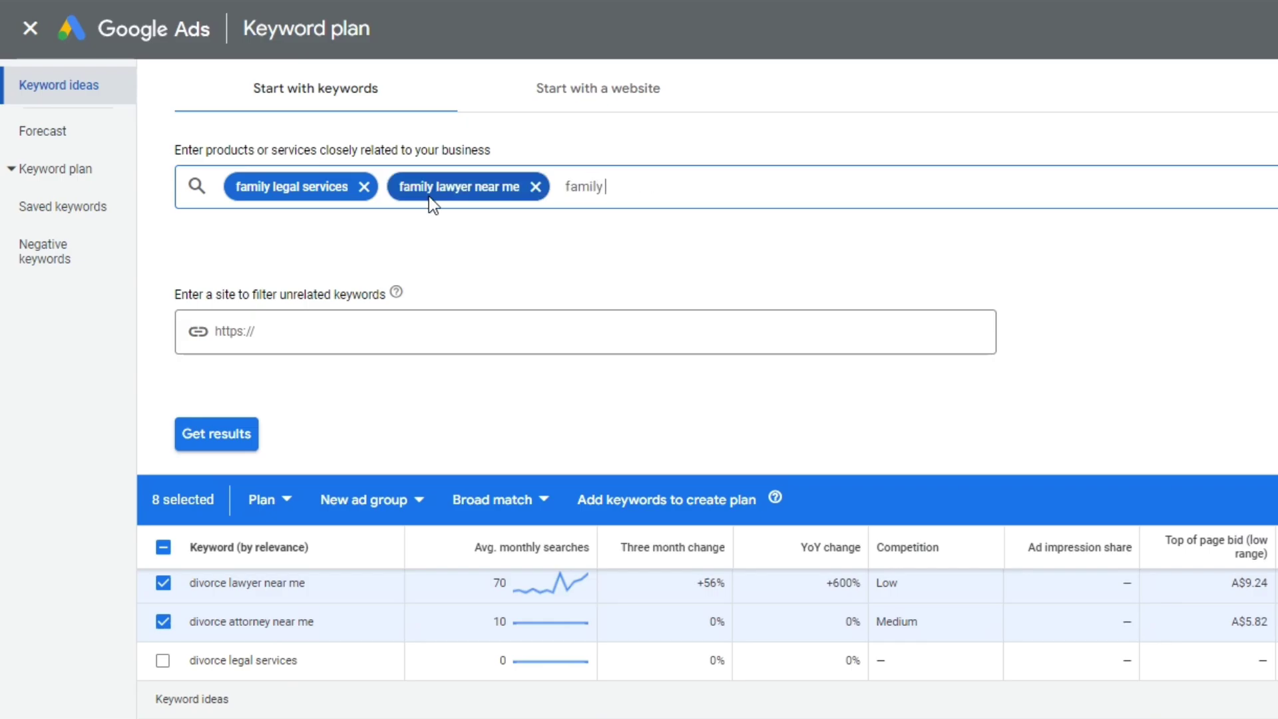
{"action": "type", "text": " legal firm"}
{"action": "key", "text": "Return"}
{"action": "key", "text": "Return"}
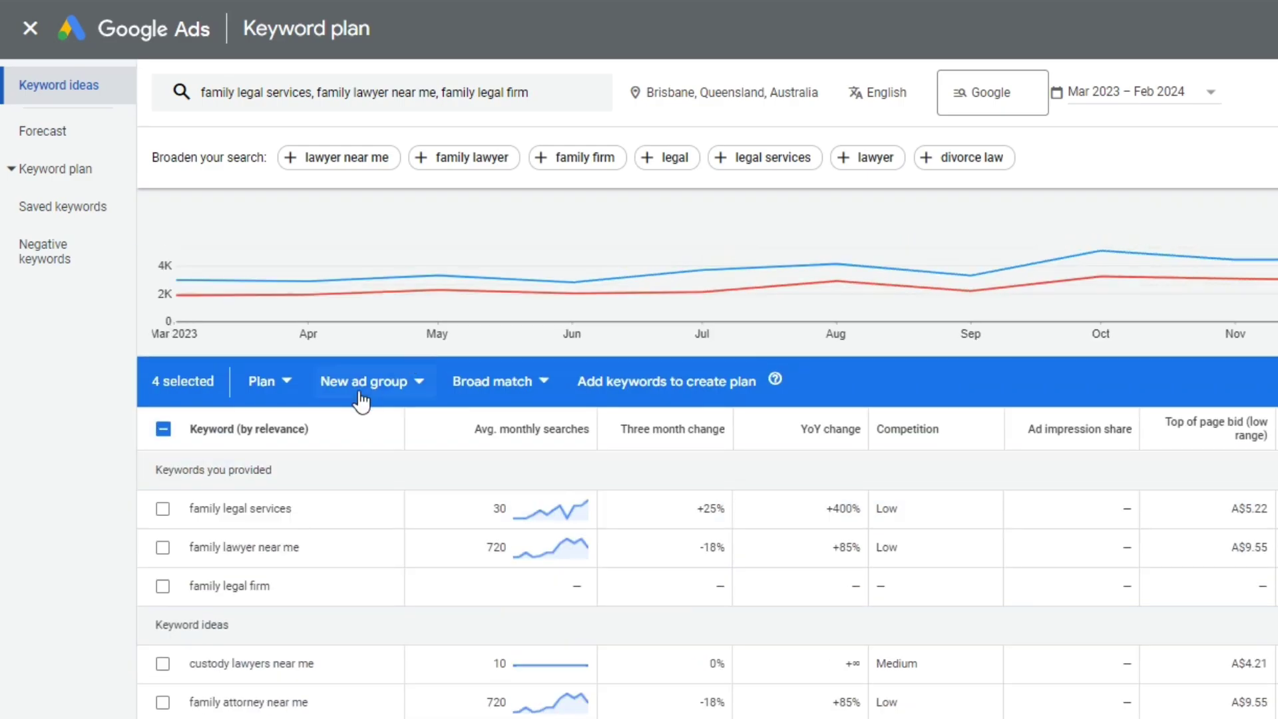
{"action": "scroll", "coordinate": [465, 169], "scroll_direction": "down", "scroll_amount": 3}
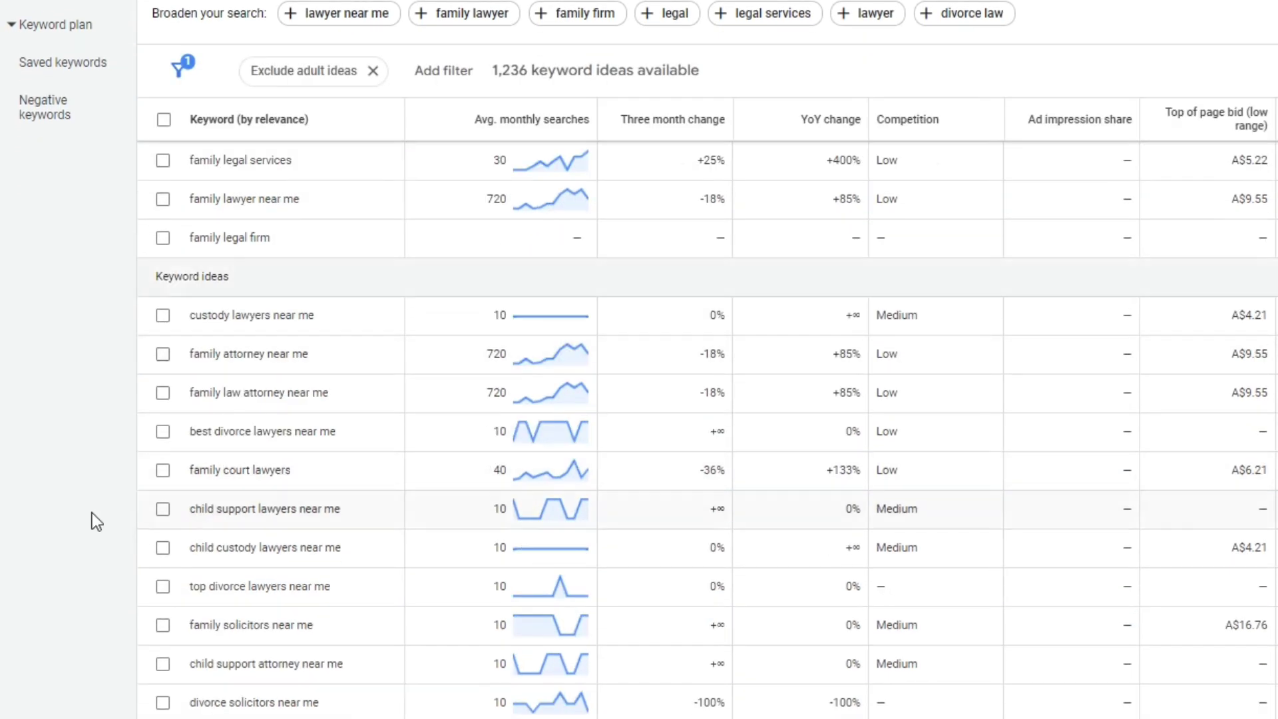
{"action": "scroll", "coordinate": [318, 404], "scroll_direction": "up", "scroll_amount": 3}
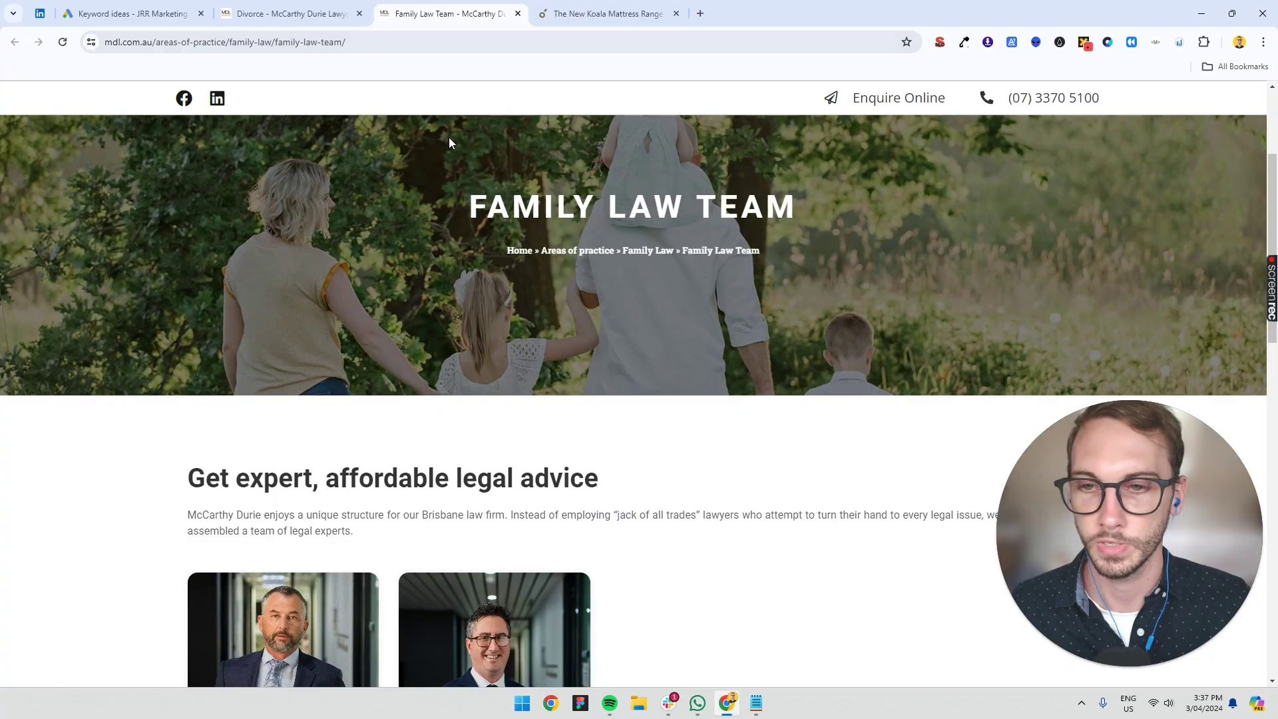
- Start a new line in the Family Lawyer note, then view the law firm's Divorce page
{"action": "key", "text": "alt+Tab"}
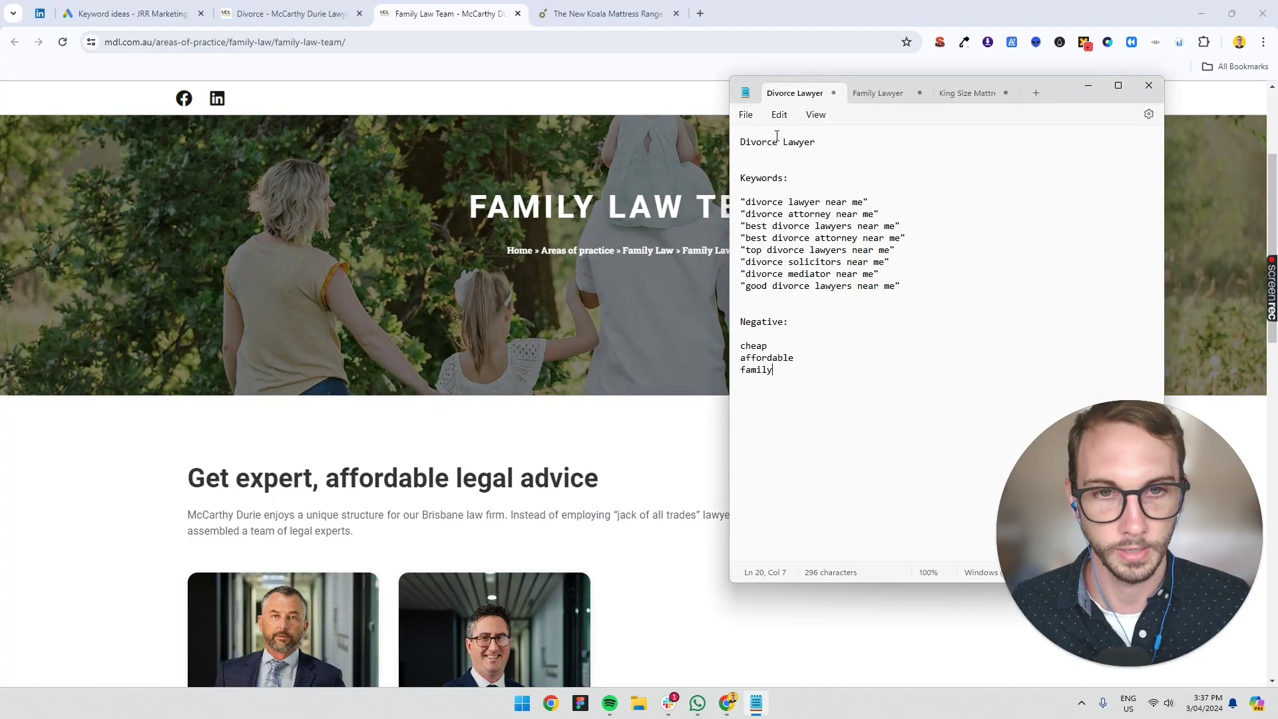
{"action": "left_click", "coordinate": [879, 93]}
{"action": "key", "text": "Return"}
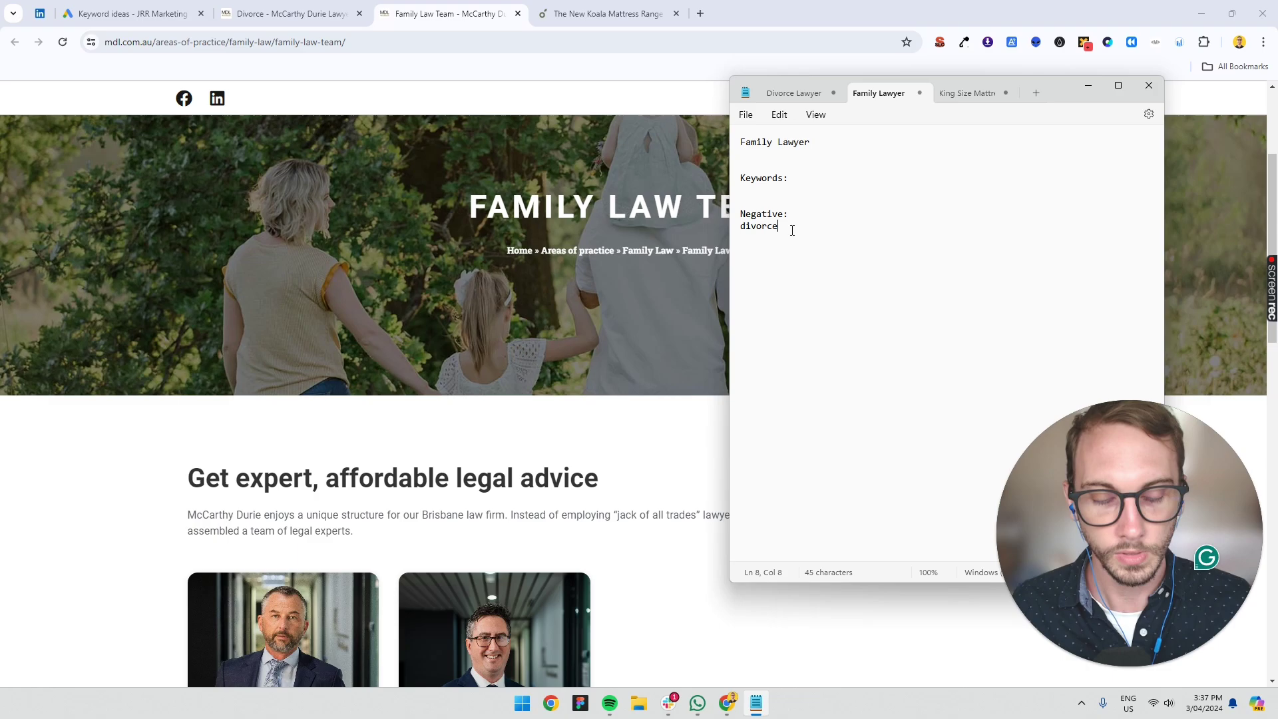
{"action": "left_click", "coordinate": [287, 14]}
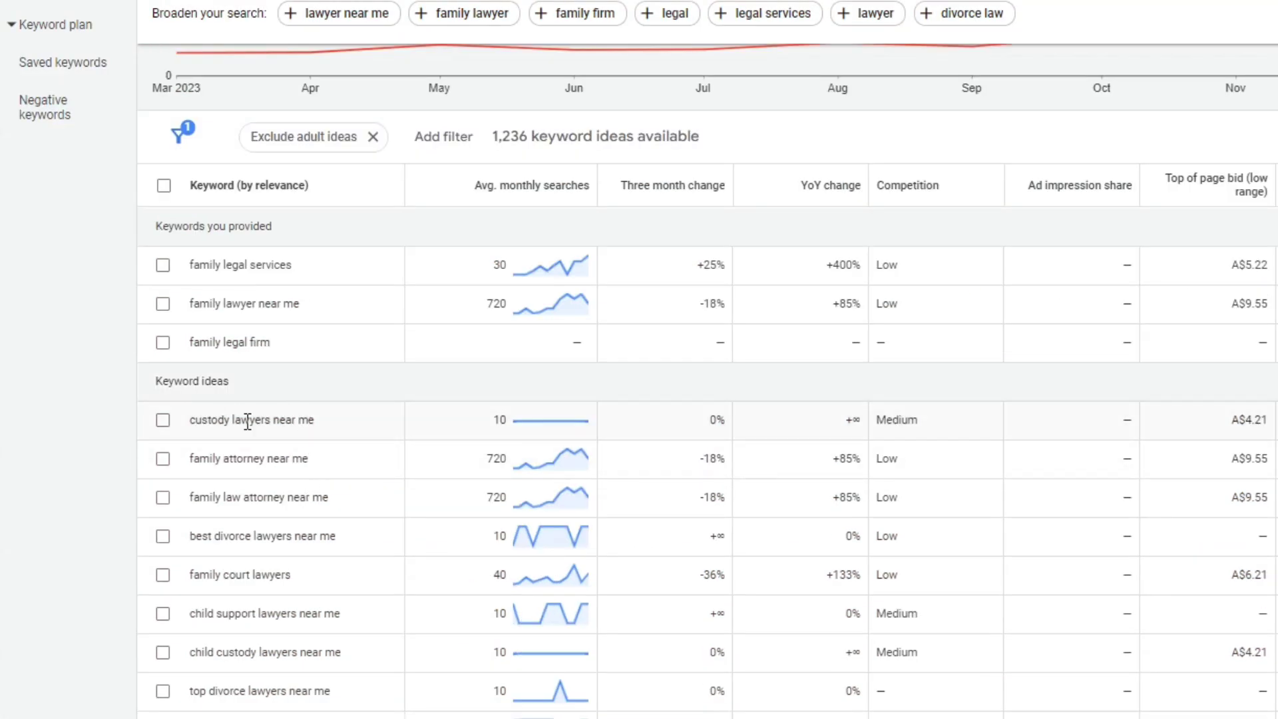
- Tick family legal services, family lawyer near me, family court lawyers near me, family law lawyers near me and family law solicitors near me
{"action": "left_click", "coordinate": [163, 265]}
{"action": "left_click", "coordinate": [163, 302]}
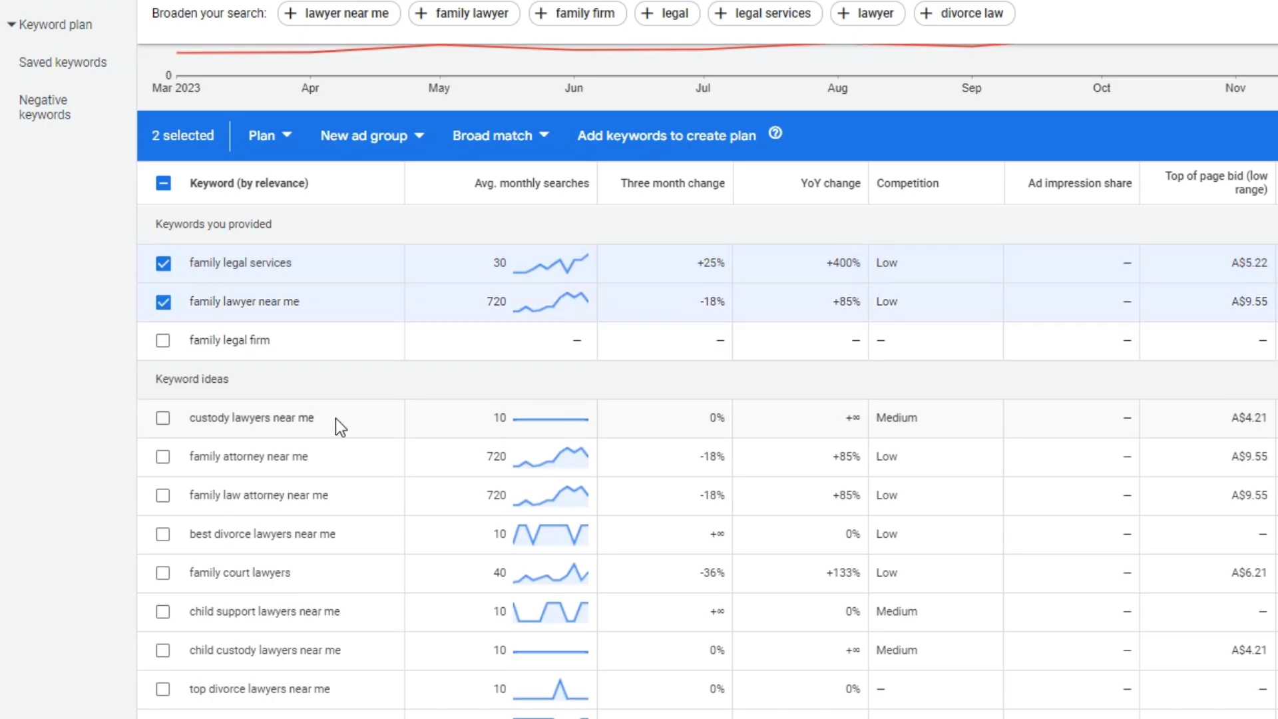
{"action": "scroll", "coordinate": [228, 413], "scroll_direction": "down", "scroll_amount": 2}
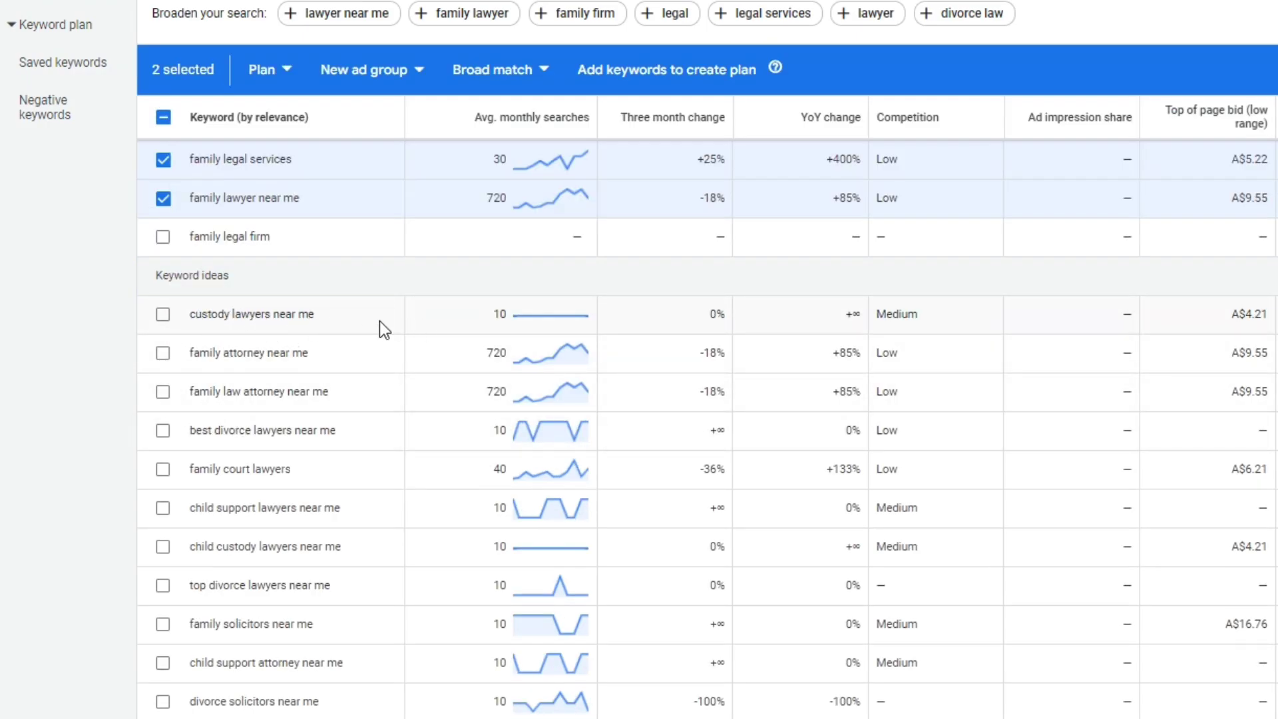
{"action": "scroll", "coordinate": [379, 319], "scroll_direction": "down", "scroll_amount": 2}
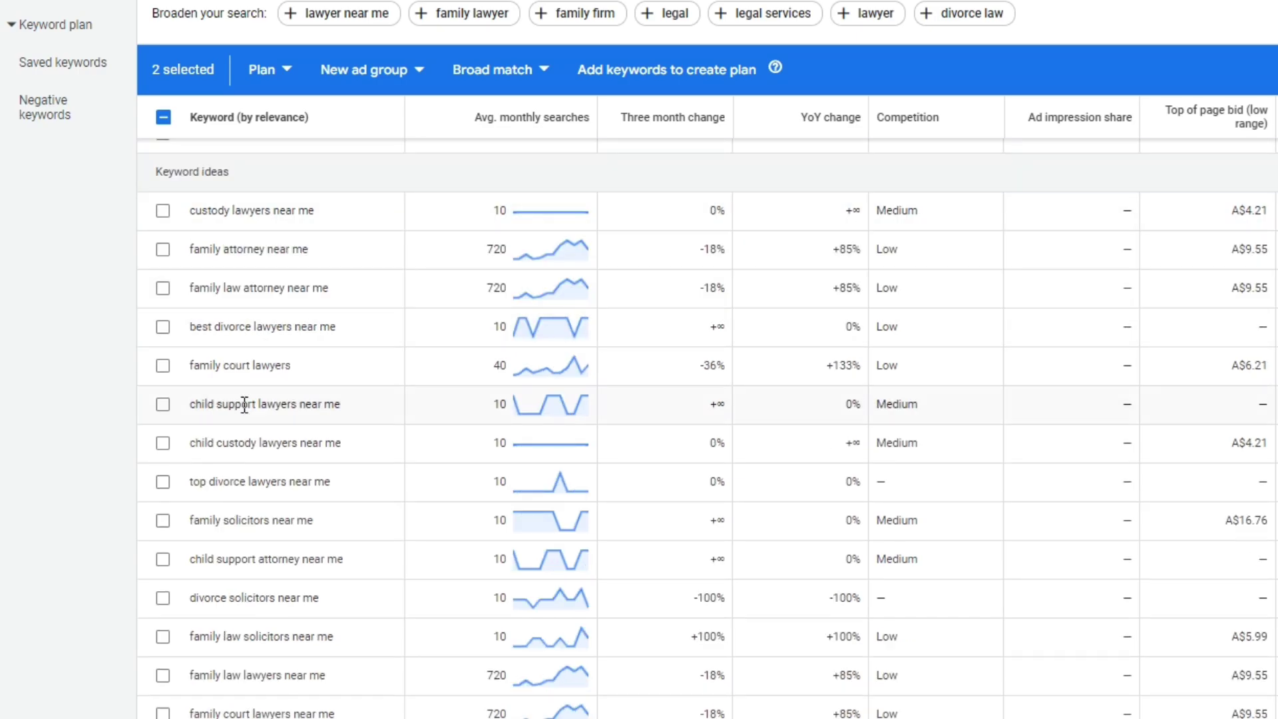
{"action": "left_click_drag", "start_coordinate": [199, 403], "coordinate": [364, 409]}
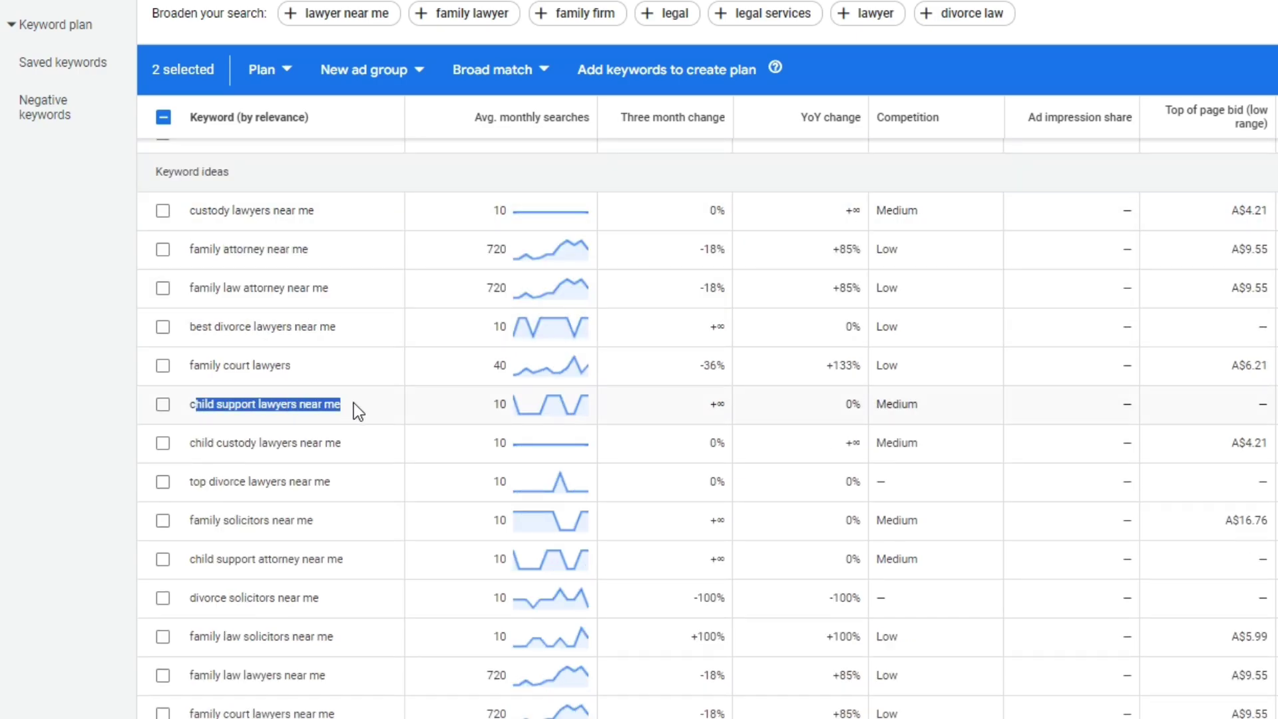
{"action": "scroll", "coordinate": [358, 411], "scroll_direction": "up", "scroll_amount": 5}
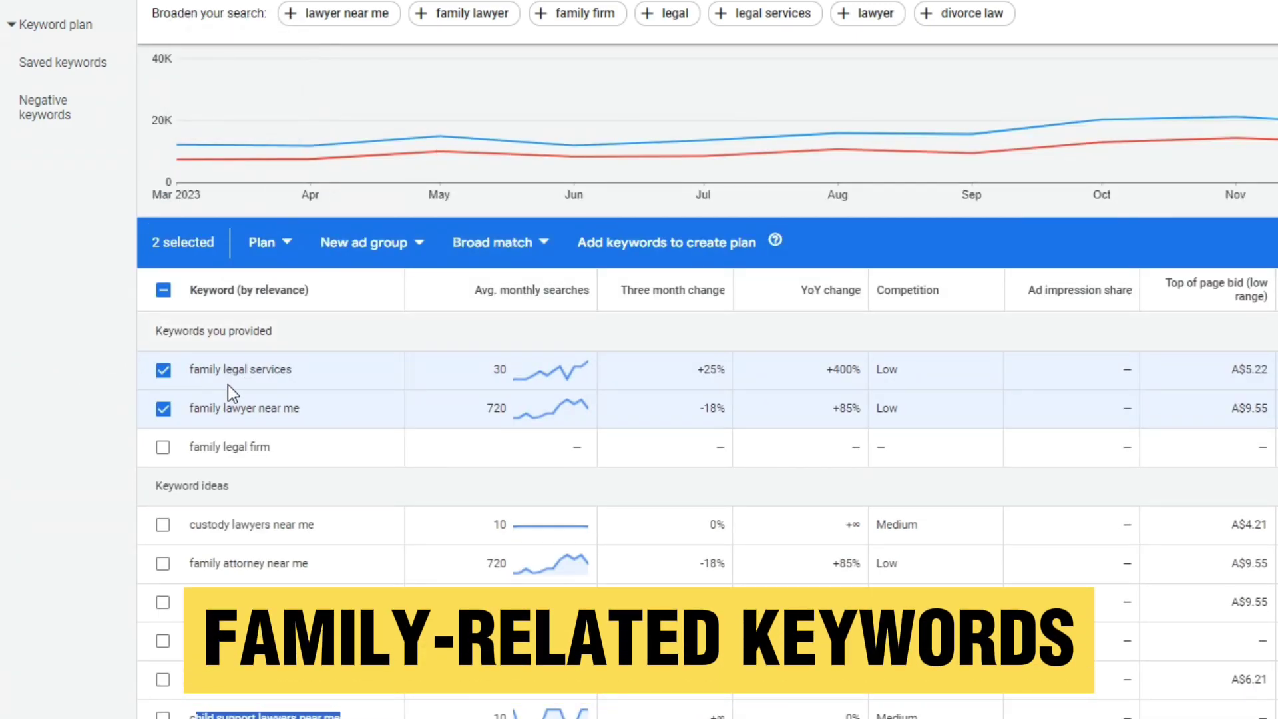
{"action": "scroll", "coordinate": [228, 385], "scroll_direction": "down", "scroll_amount": 3}
{"action": "scroll", "coordinate": [250, 400], "scroll_direction": "down", "scroll_amount": 3}
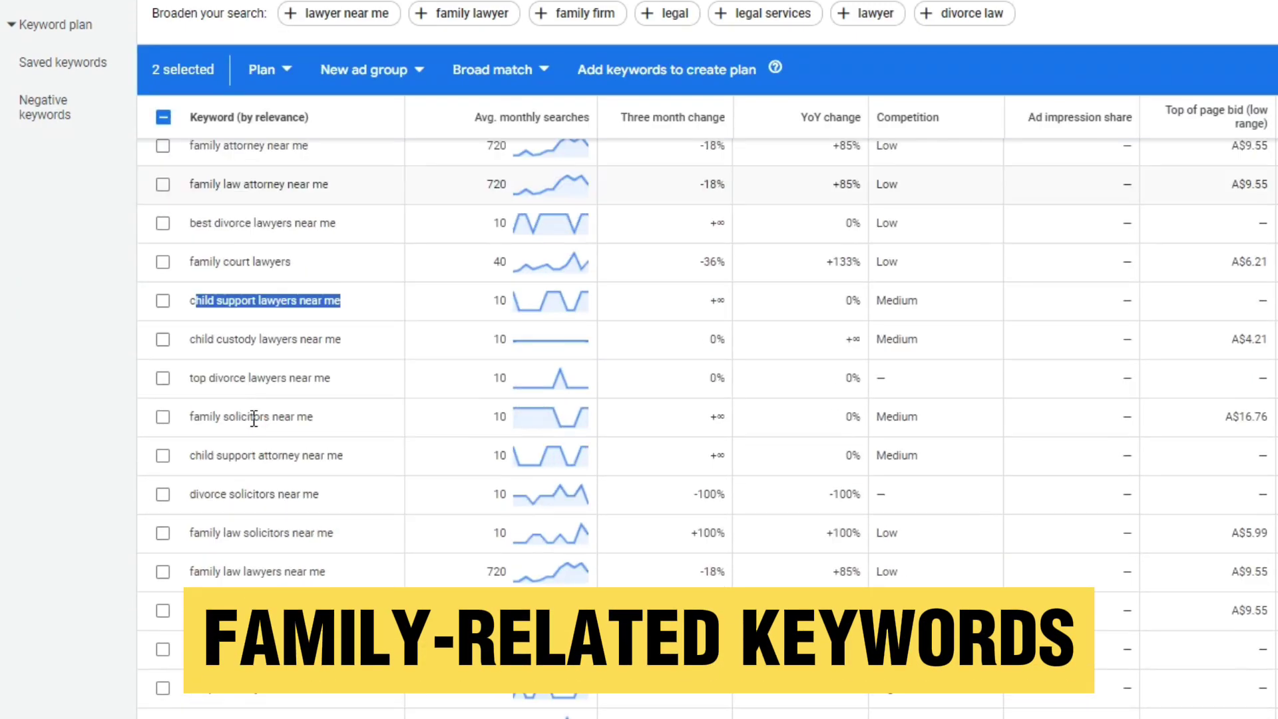
{"action": "scroll", "coordinate": [253, 490], "scroll_direction": "down", "scroll_amount": 3}
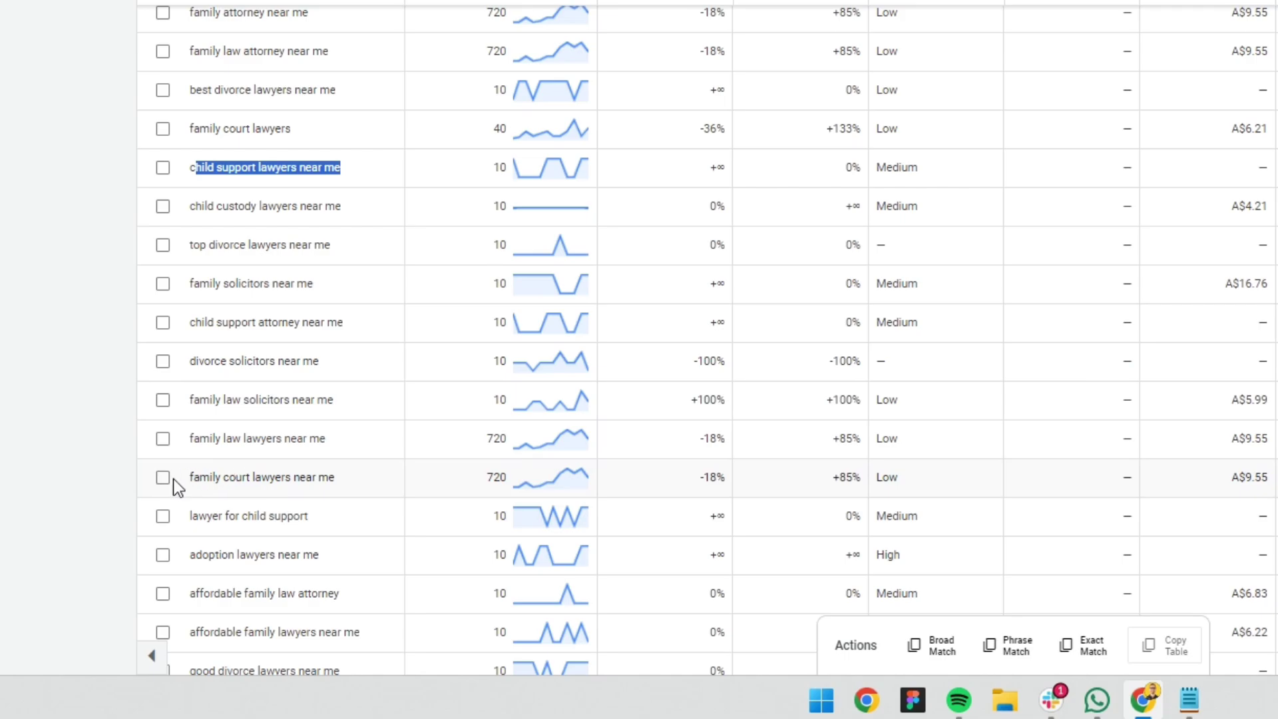
{"action": "left_click", "coordinate": [163, 477]}
{"action": "left_click", "coordinate": [163, 440]}
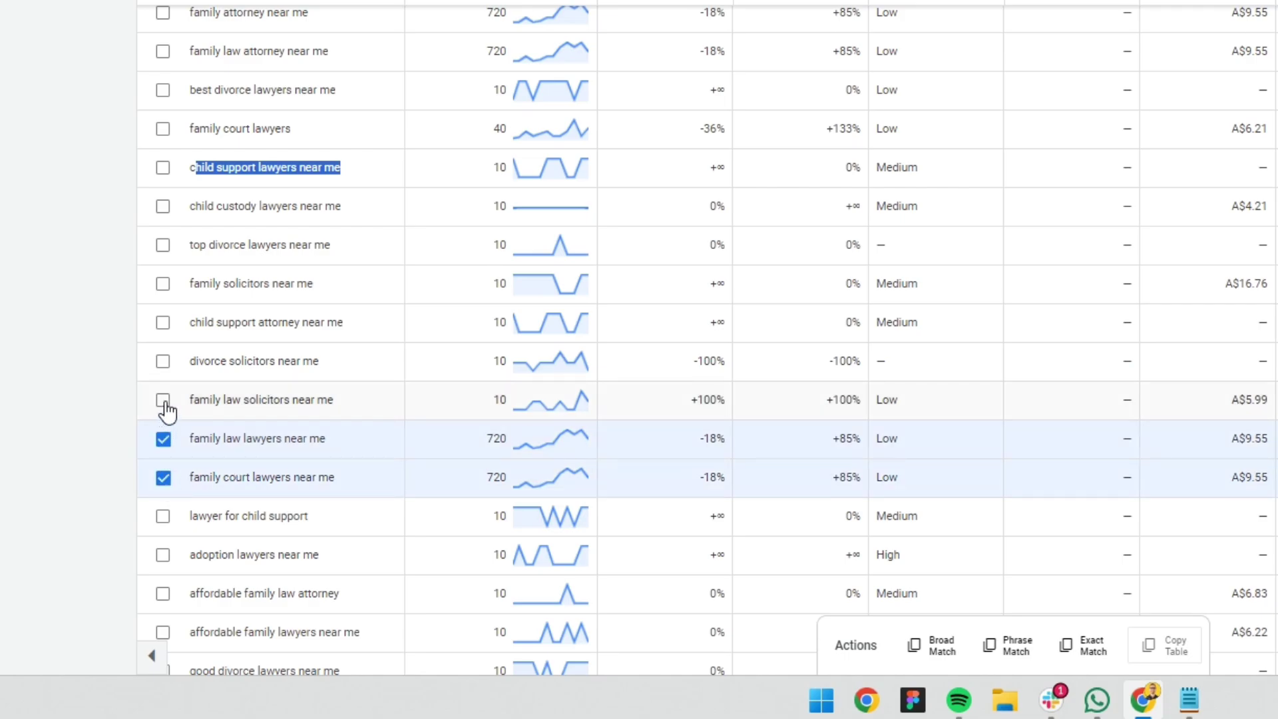
{"action": "left_click", "coordinate": [164, 403]}
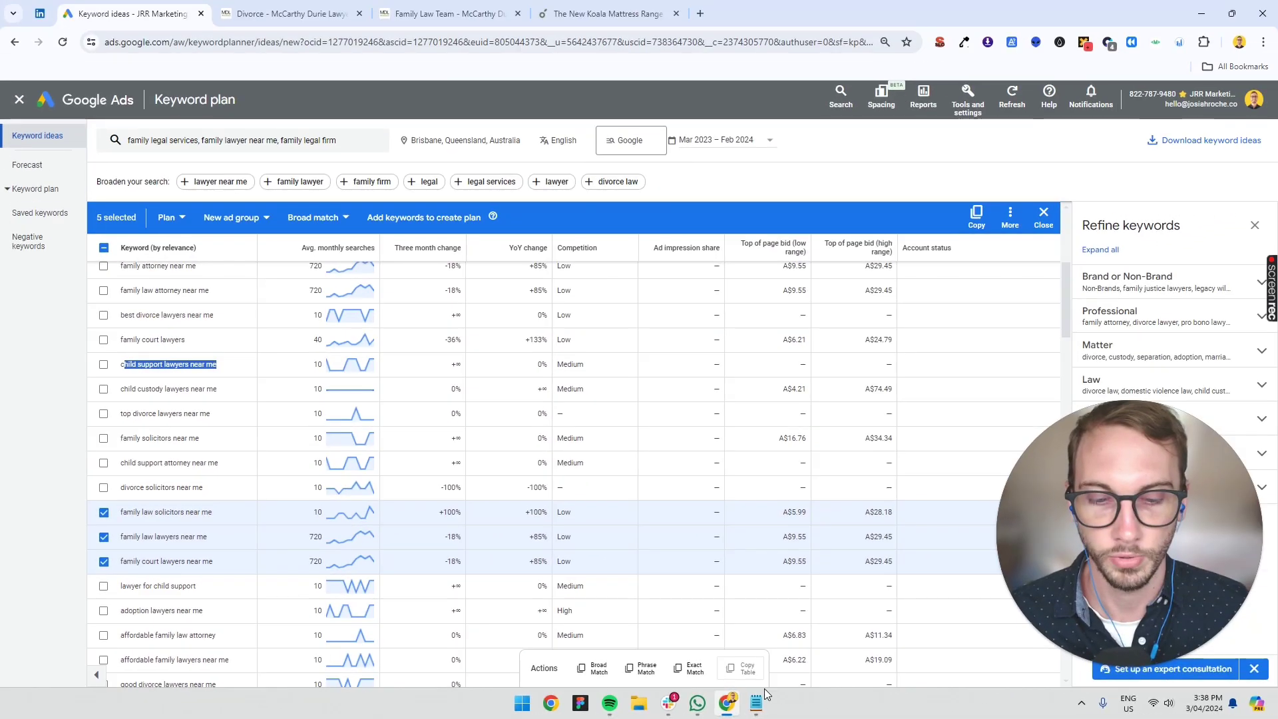
- Complete the Family Lawyer negatives: divorce, child, adoption, cheap and affordable
{"action": "left_click", "coordinate": [1189, 699]}
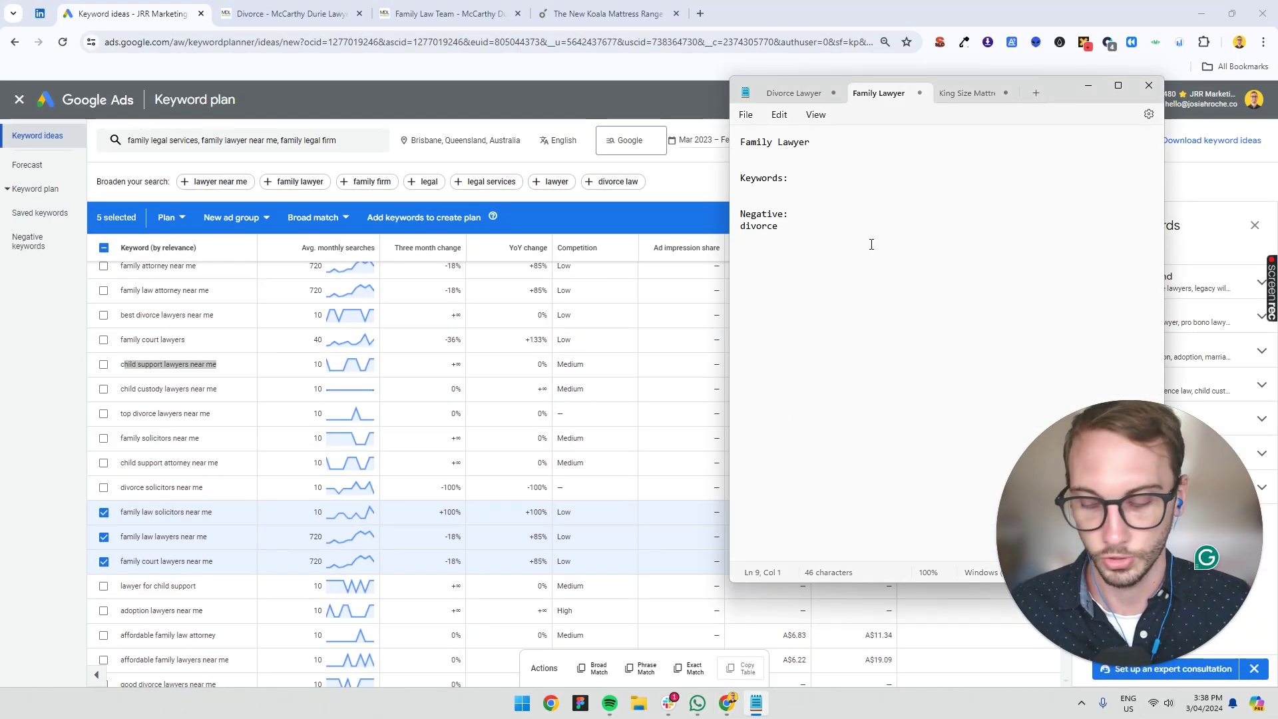
{"action": "type", "text": "c"}
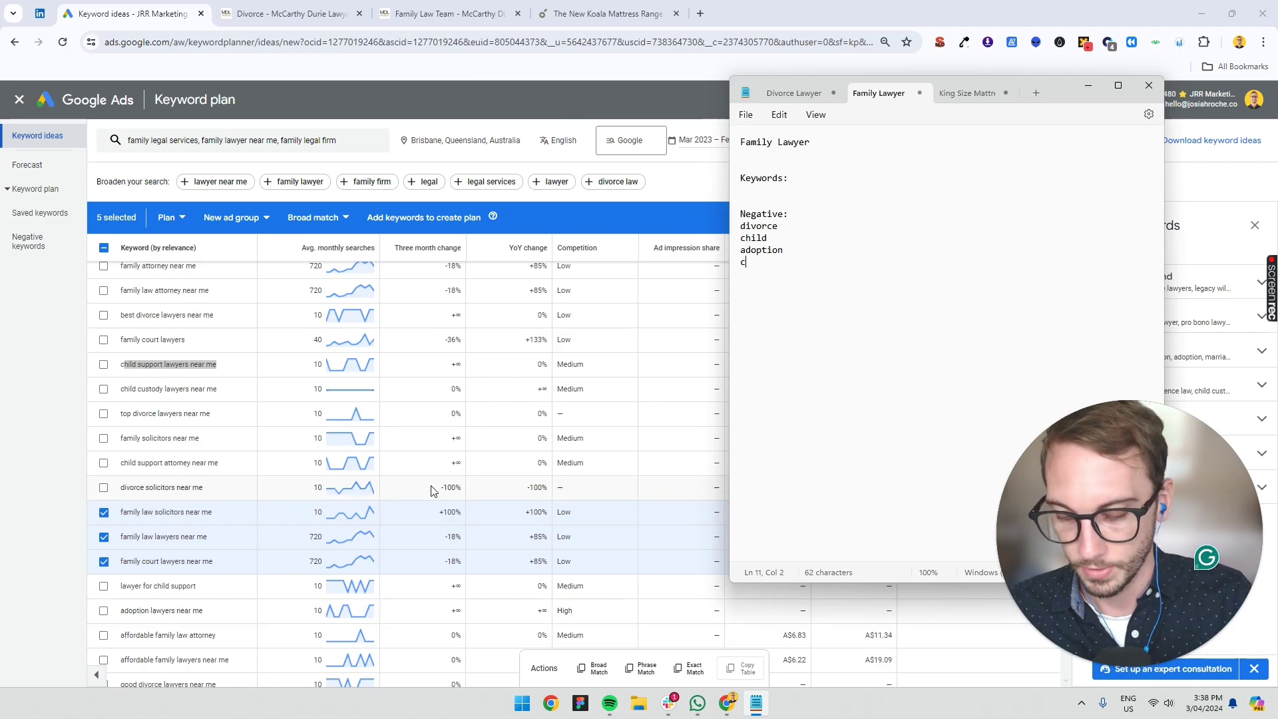
{"action": "type", "text": "able"}
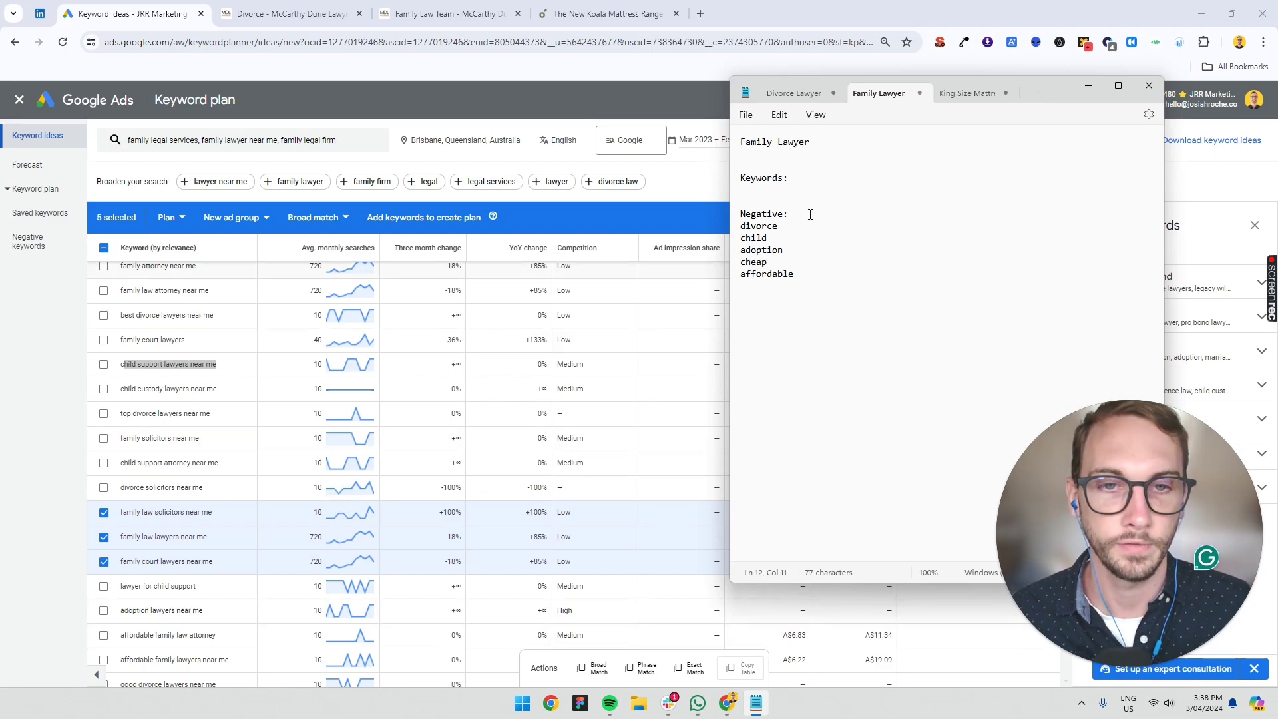
{"action": "mouse_move", "coordinate": [805, 275]}
{"action": "left_mouse_down"}
{"action": "mouse_move", "coordinate": [740, 263]}
{"action": "mouse_move", "coordinate": [799, 273]}
{"action": "left_mouse_up"}
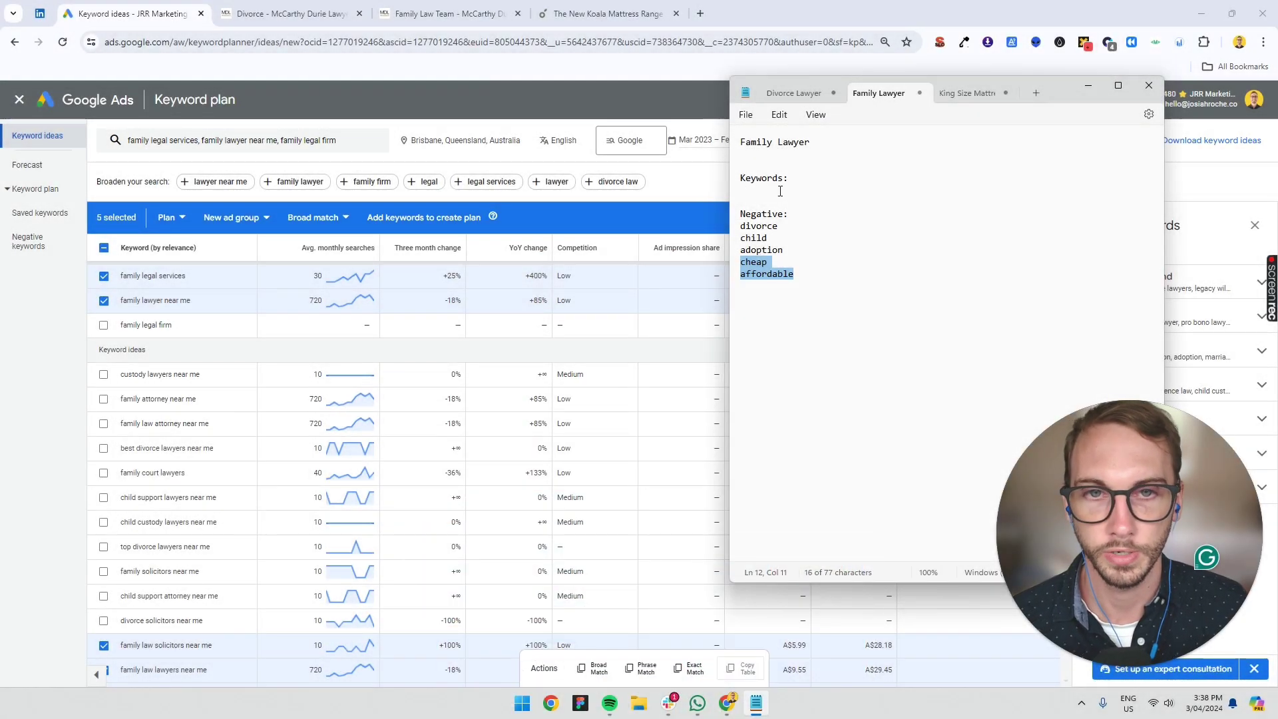
{"action": "left_click", "coordinate": [780, 191]}
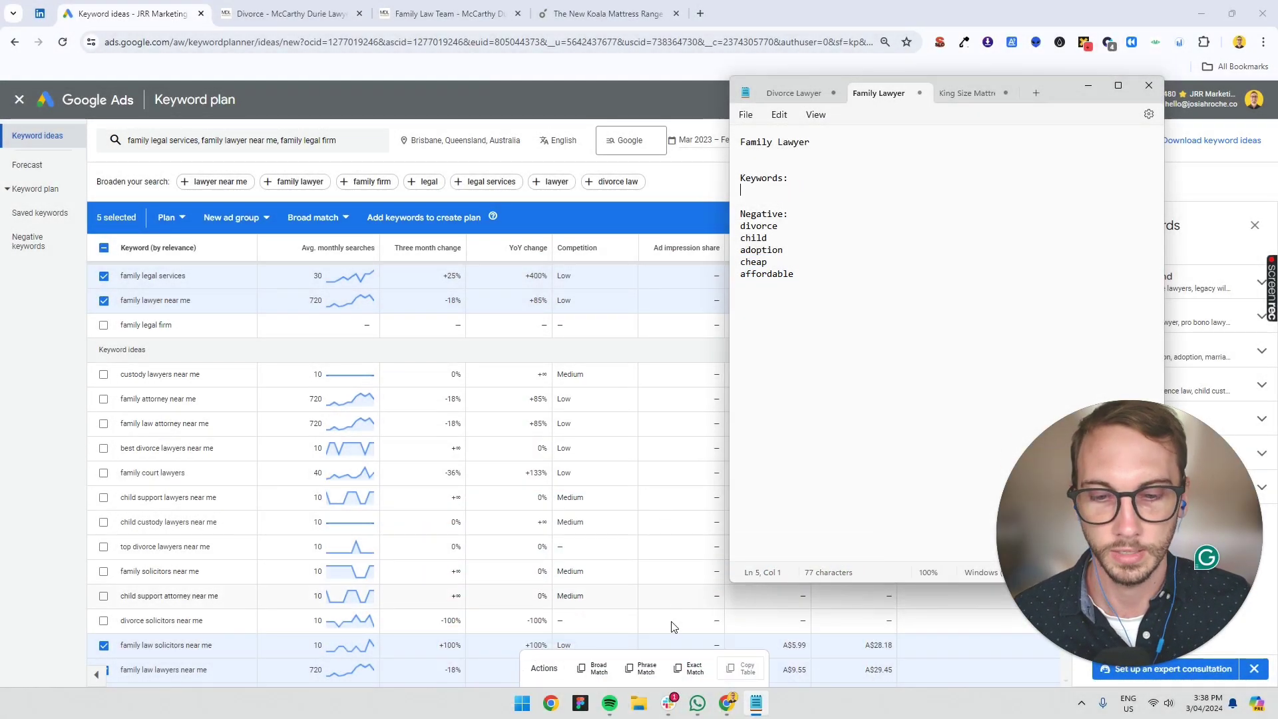
- Copy the five ticked keywords as phrase match and paste them under Keywords: in the Family Lawyer note
{"action": "left_click", "coordinate": [646, 676]}
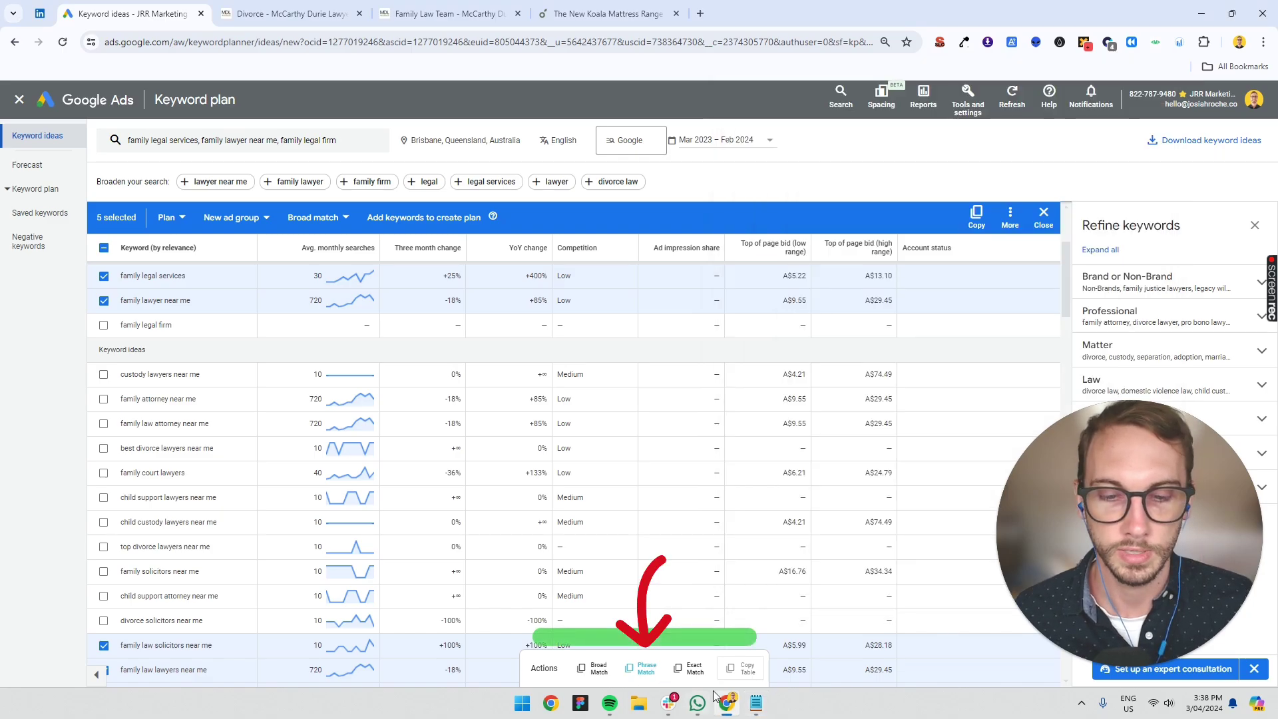
{"action": "left_click", "coordinate": [757, 703]}
{"action": "type", "text": "\"family legal services\" \"family lawyer near me\" \"family law solicitors near me\" \"family law lawyers near me\" \"family court lawyers near me\""}
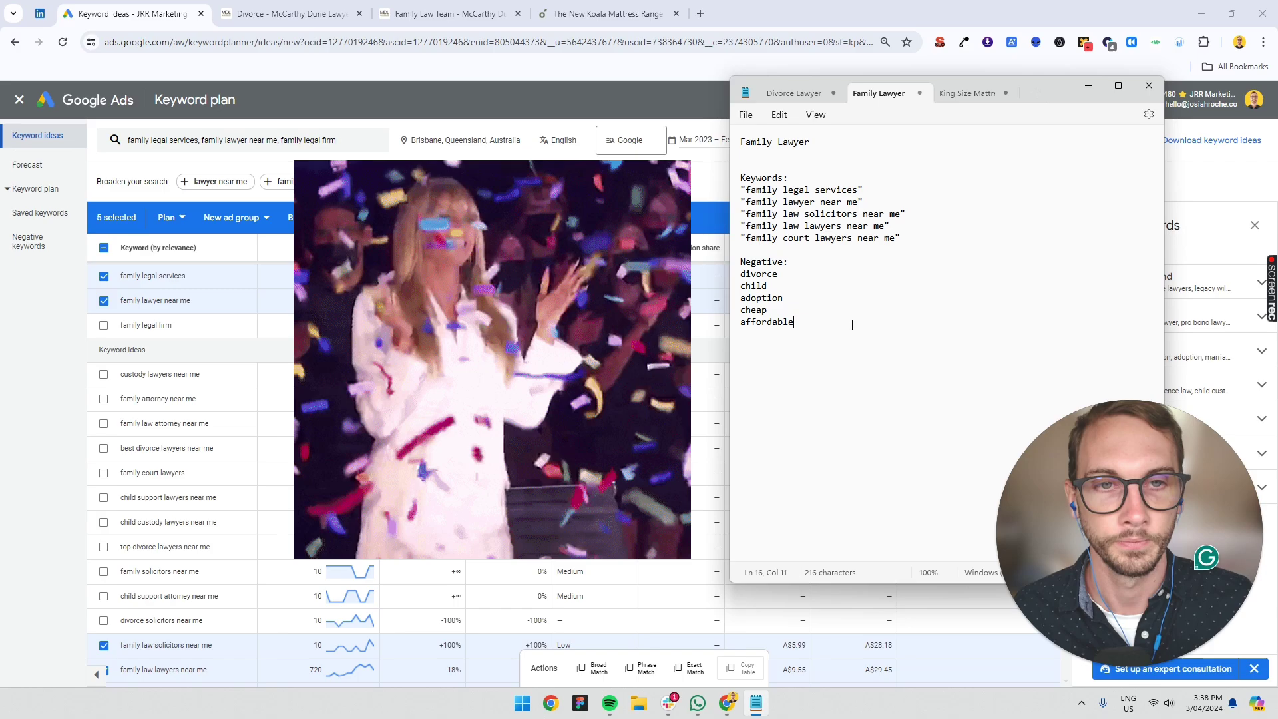
{"action": "left_click", "coordinate": [967, 93]}
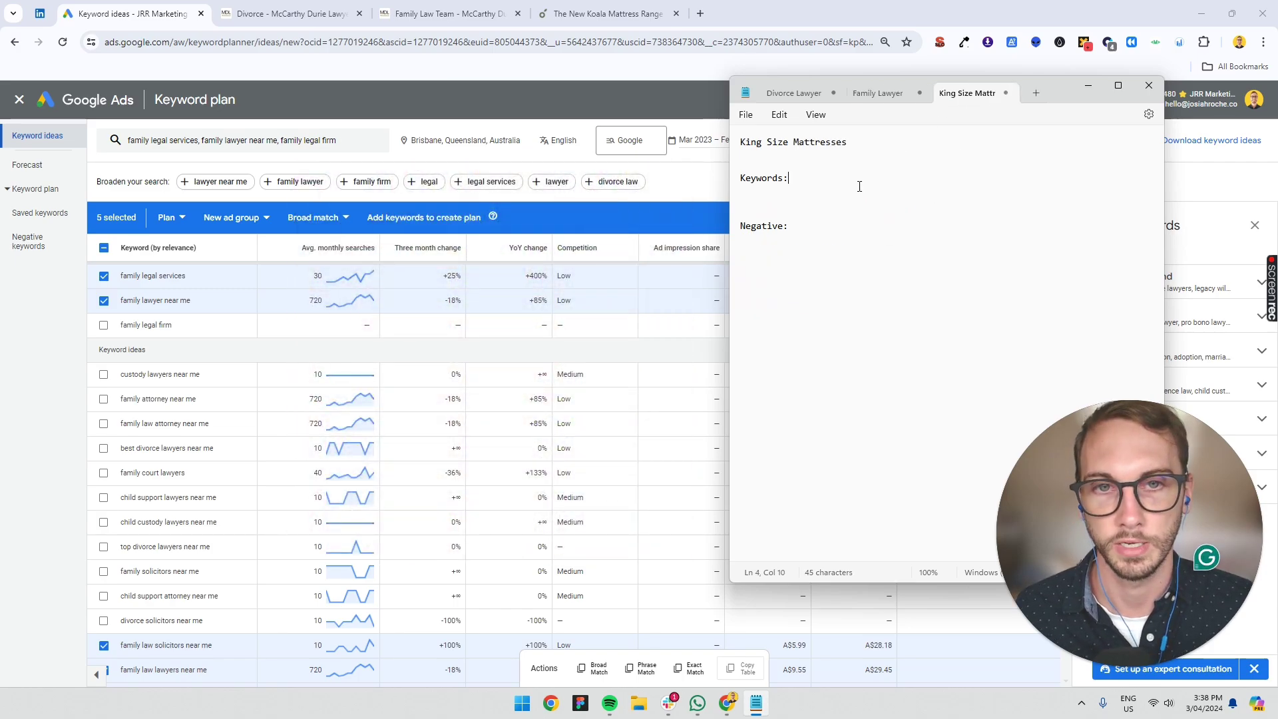
- Filter Koala's mattresses through Double, Queen and finally King size, showing prices $1,150 to $2,650
{"action": "left_click", "coordinate": [607, 14]}
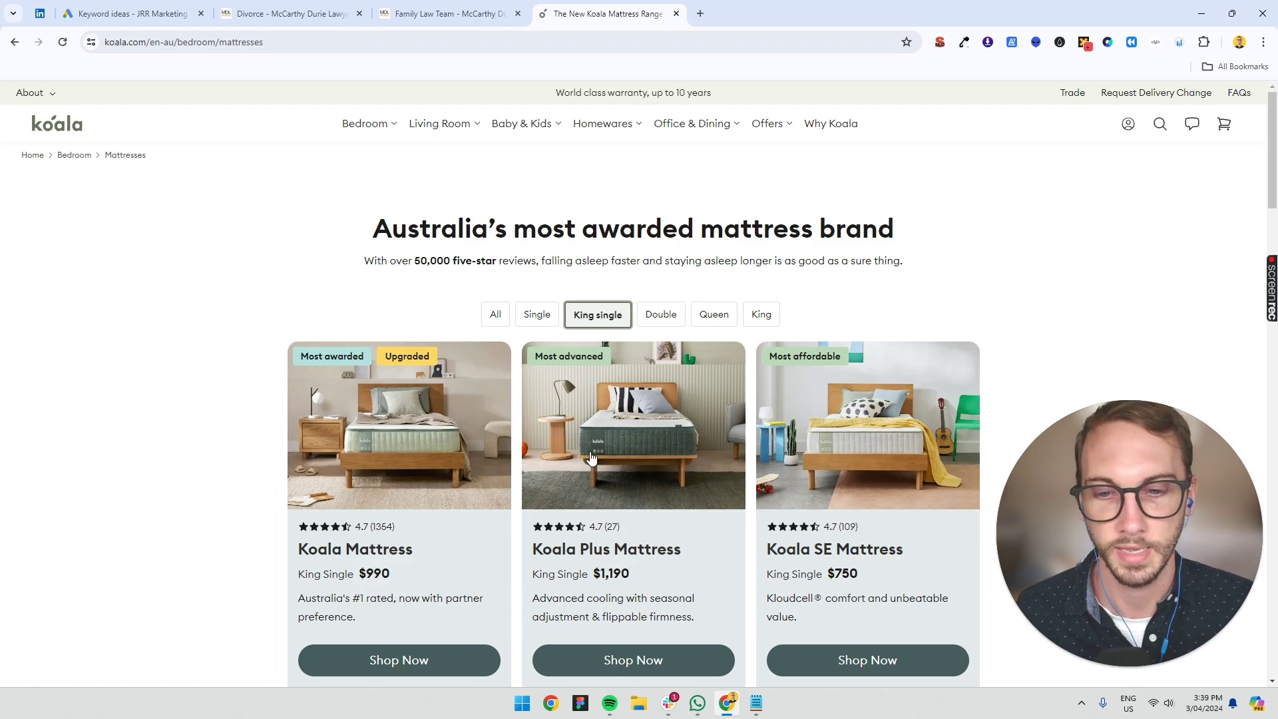
{"action": "left_click", "coordinate": [659, 315]}
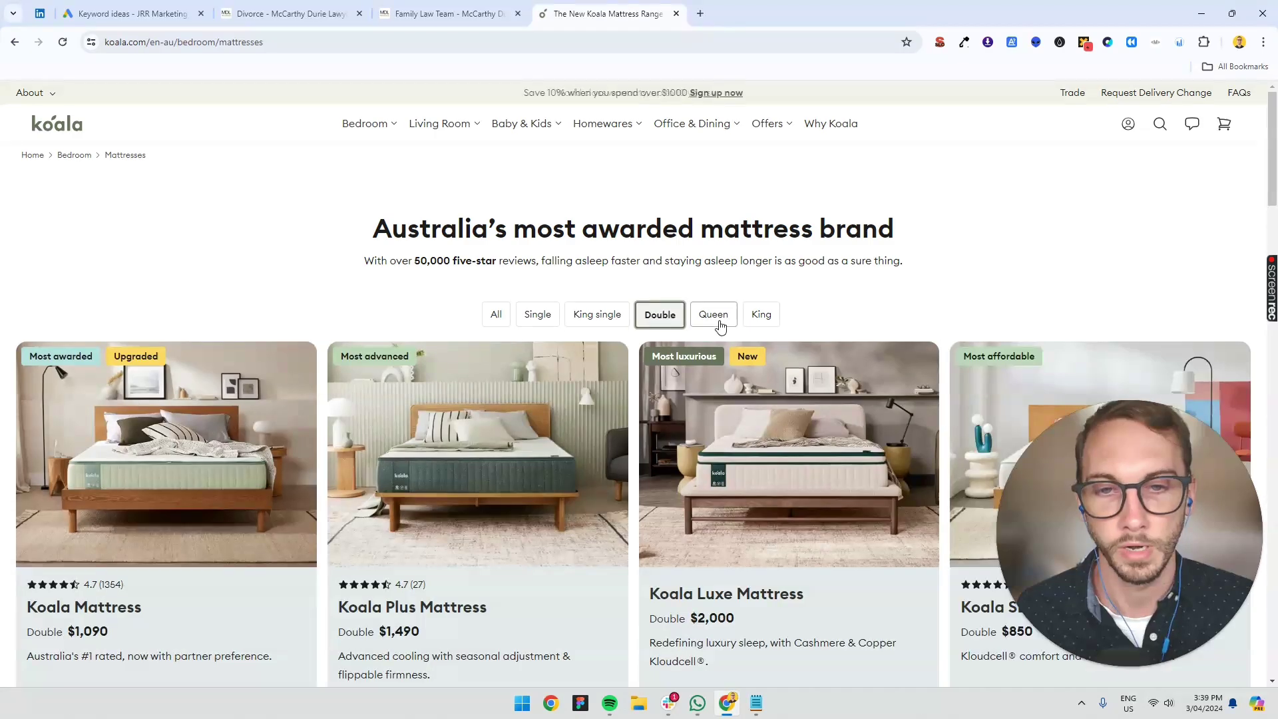
{"action": "left_click", "coordinate": [718, 320]}
{"action": "left_click", "coordinate": [762, 317]}
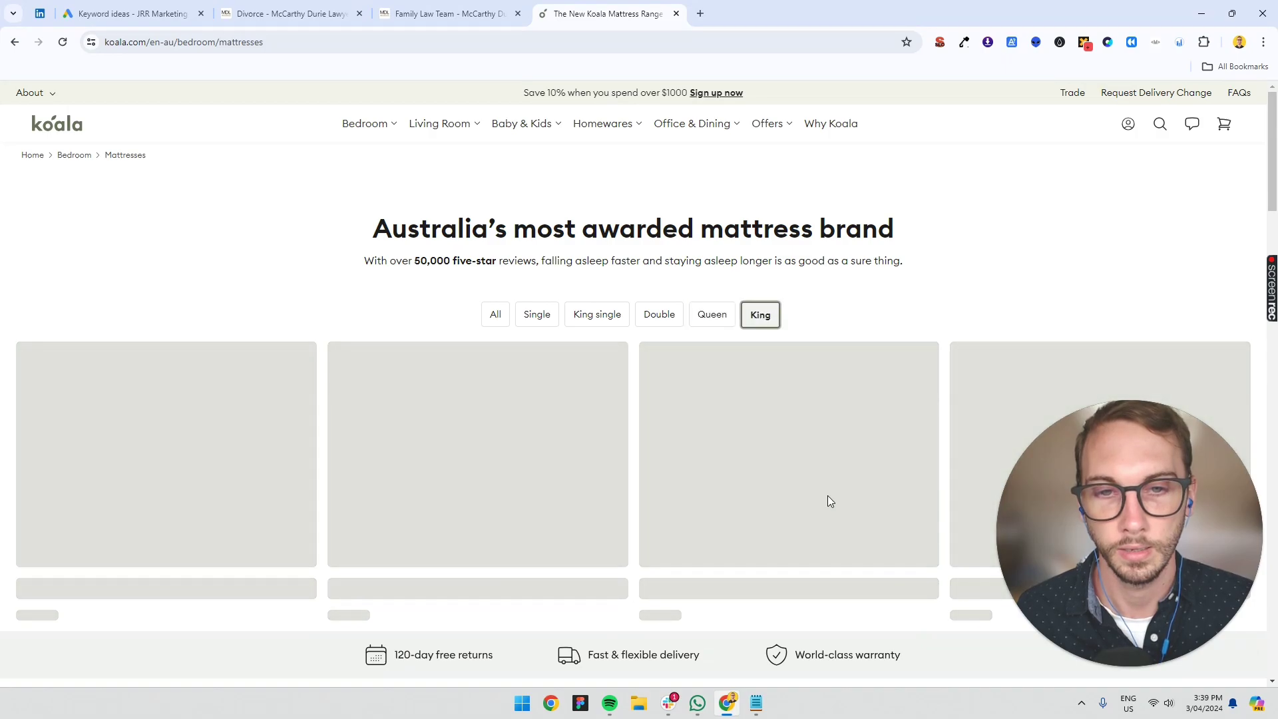
{"action": "scroll", "coordinate": [711, 407], "scroll_direction": "down", "scroll_amount": 2}
{"action": "scroll", "coordinate": [633, 219], "scroll_direction": "up", "scroll_amount": 2}
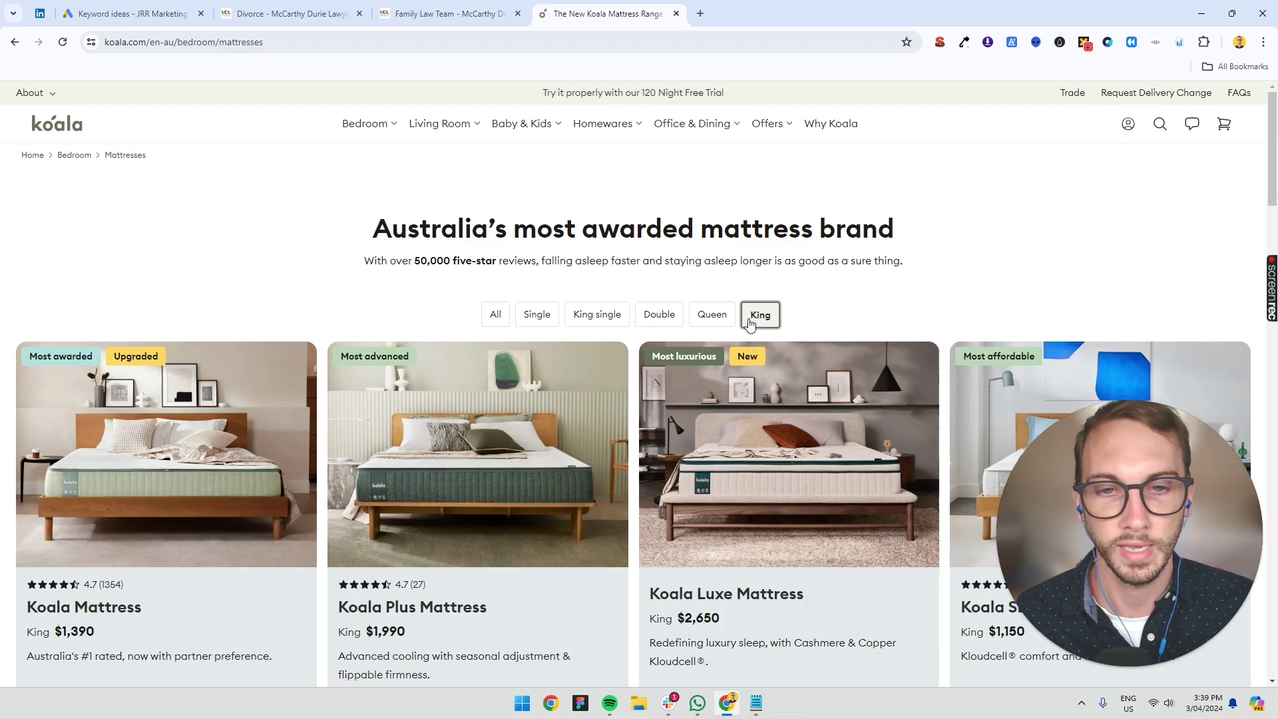
{"action": "left_click", "coordinate": [756, 702]}
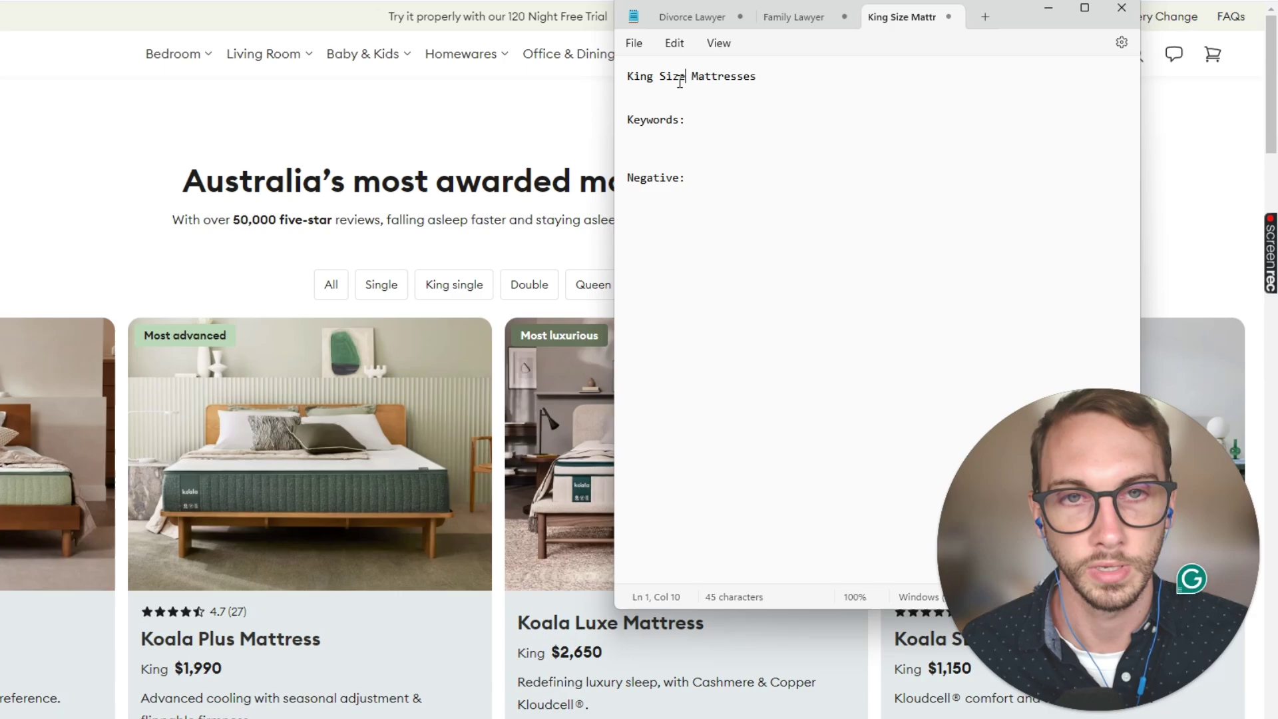
- Rename the heading to King Mattresses and list single, double and queen as negatives
{"action": "double_click", "coordinate": [679, 80]}
{"action": "key", "text": "BackSpace"}
{"action": "key", "text": "BackSpace"}
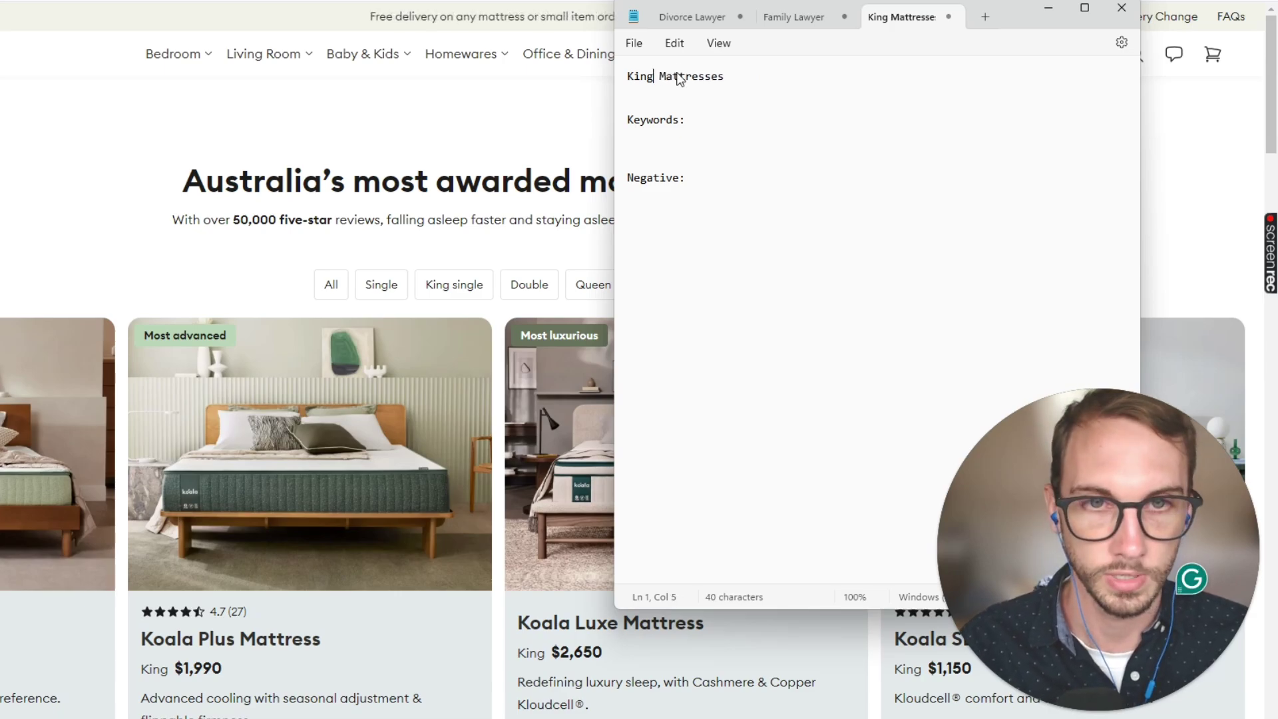
{"action": "key", "text": "Return"}
{"action": "key", "text": "Return"}
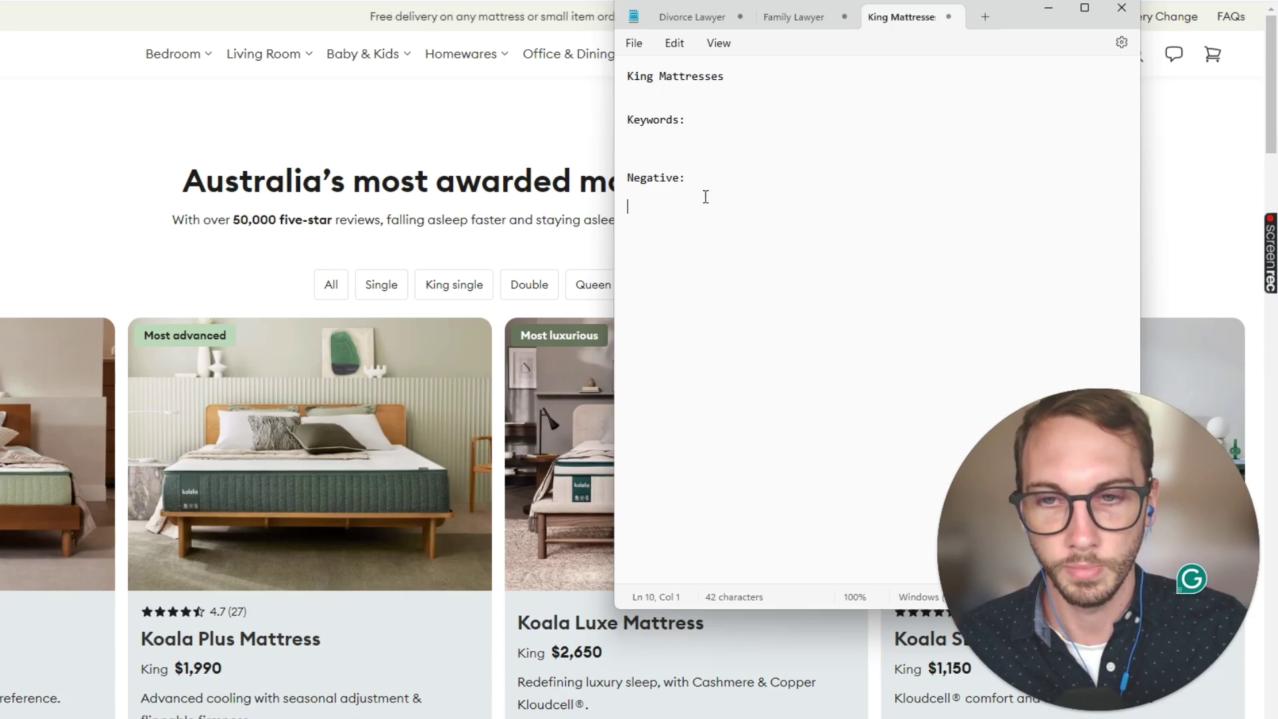
{"action": "type", "text": "single"}
{"action": "key", "text": "BackSpace"}
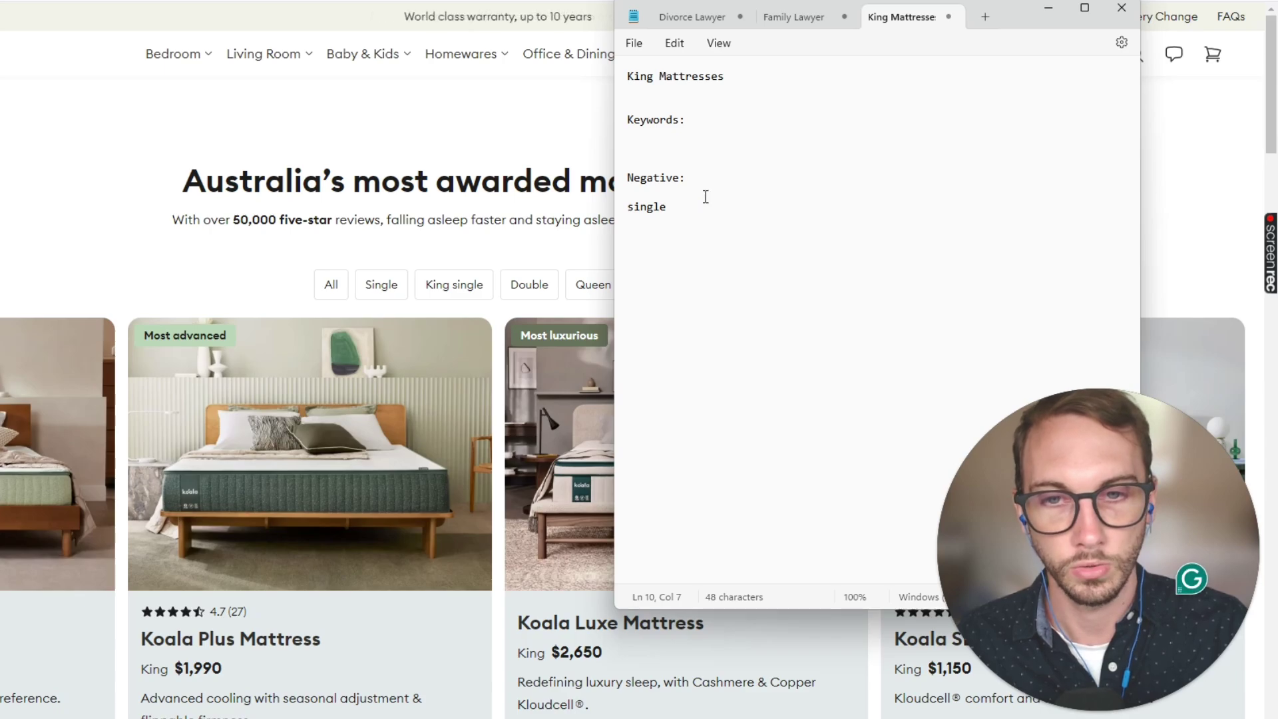
{"action": "type", "text": "double"}
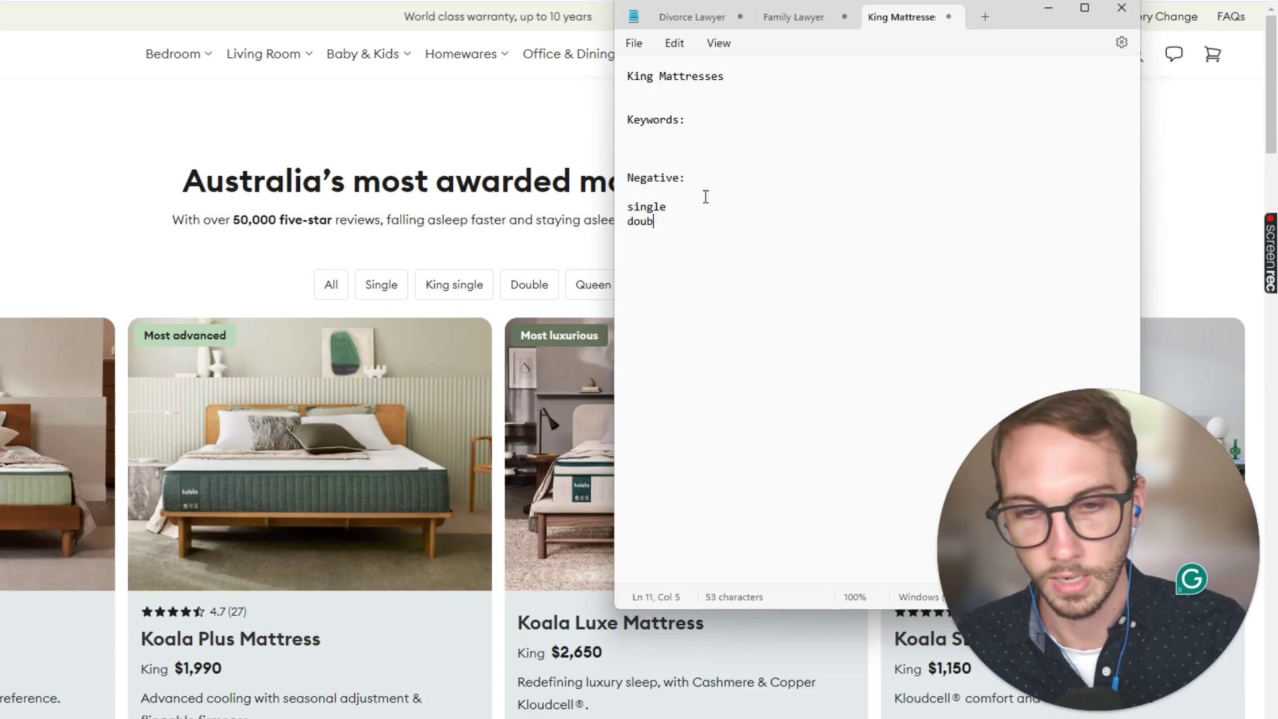
{"action": "key", "text": "Return"}
{"action": "type", "text": "queen"}
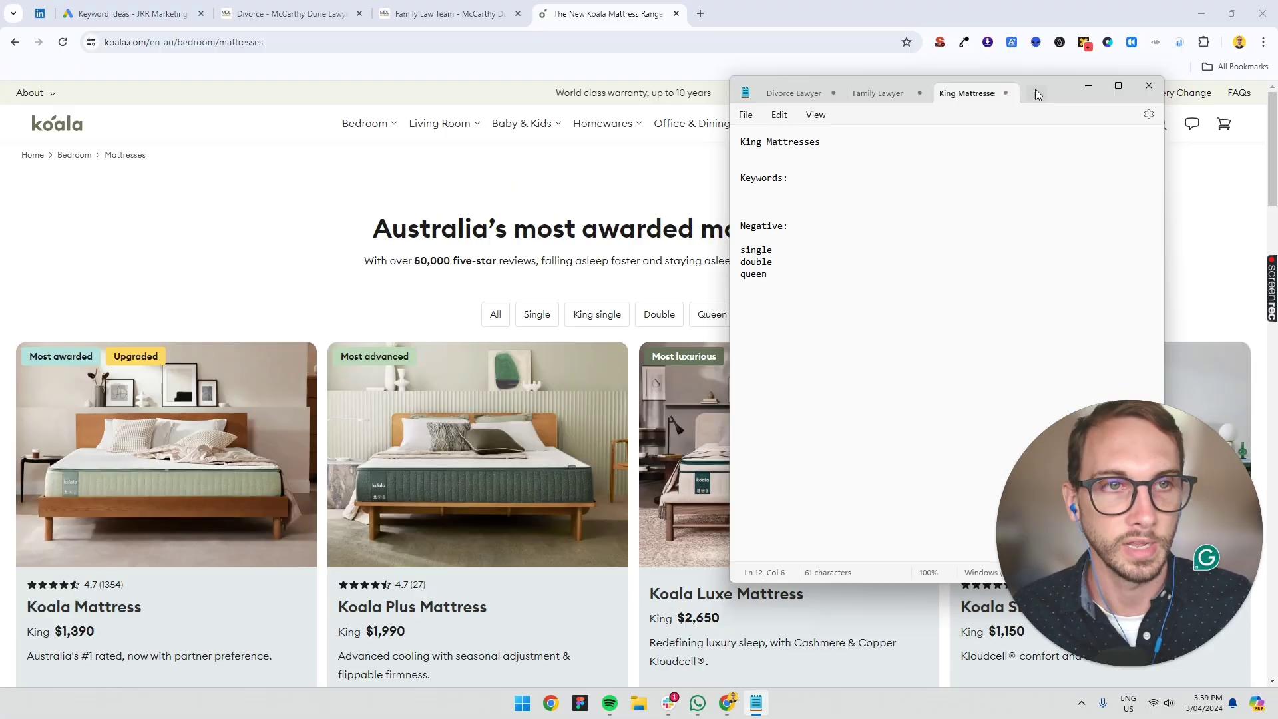
- Move the note window left and insert a blank line under Keywords:
{"action": "left_click_drag", "start_coordinate": [1041, 16], "coordinate": [883, 94]}
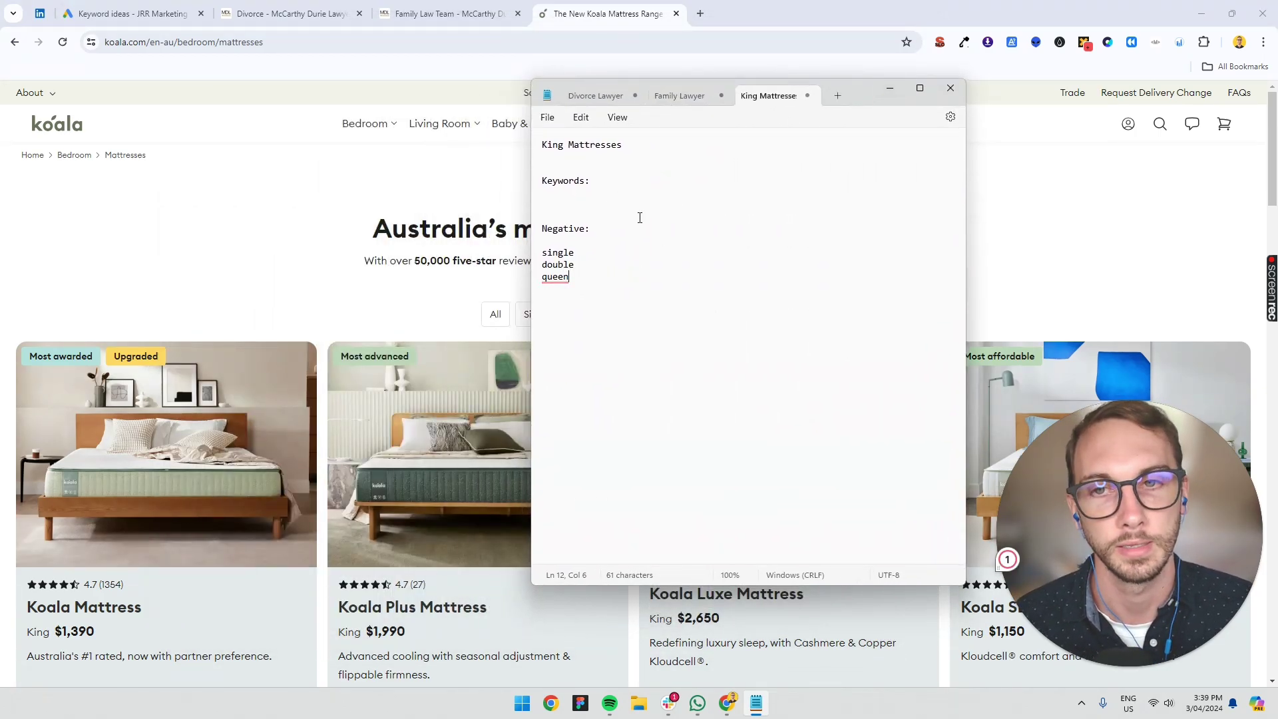
{"action": "left_click", "coordinate": [611, 192]}
{"action": "key", "text": "Return"}
{"action": "left_click", "coordinate": [78, 8]}
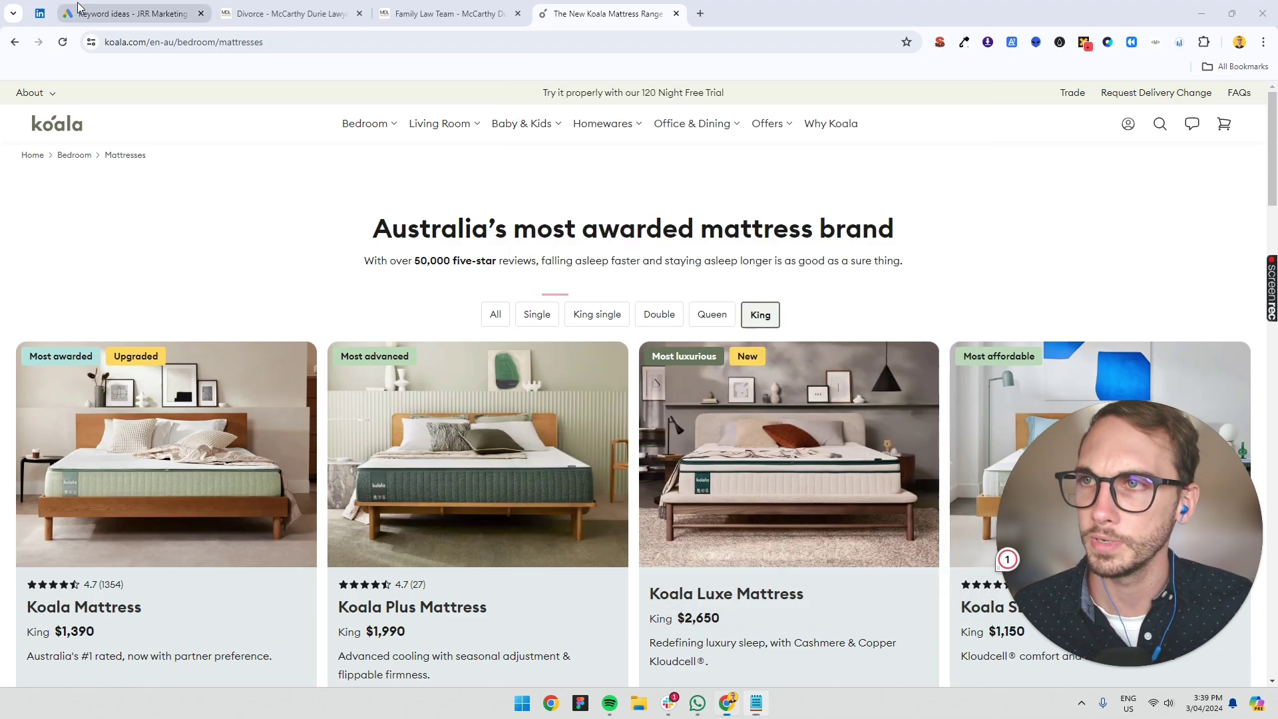
- Replace the family seeds with king mattress for sale, buy king mattress online and buy king mattress, yielding 578 ideas
{"action": "left_click", "coordinate": [78, 8]}
{"action": "left_click", "coordinate": [319, 139]}
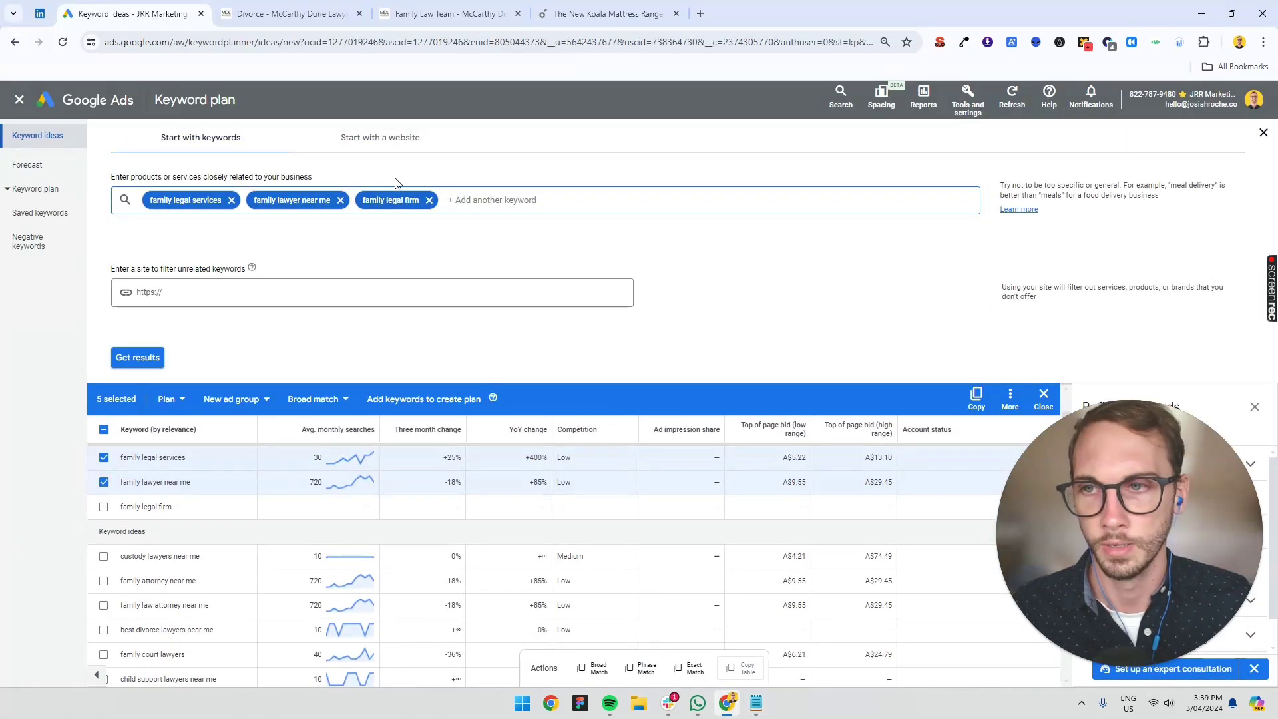
{"action": "key", "text": "BackSpace"}
{"action": "key", "text": "BackSpace"}
{"action": "key", "text": "BackSpace"}
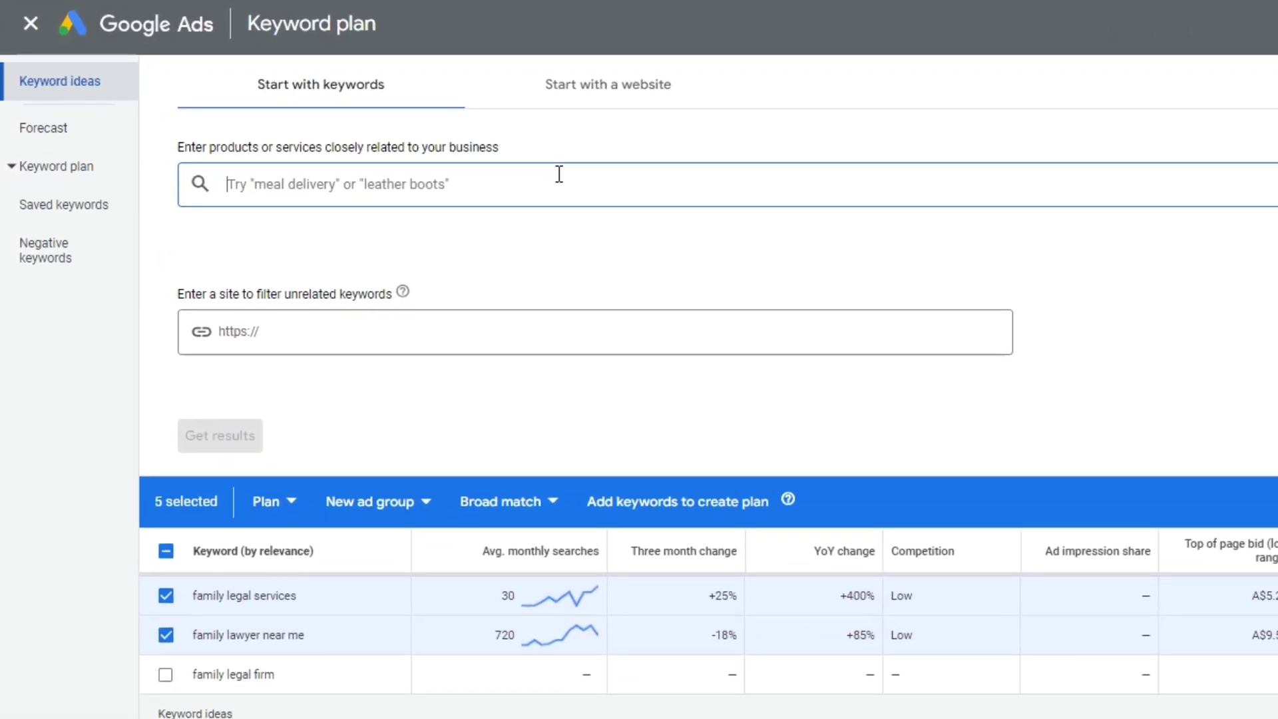
{"action": "type", "text": "king mattre"}
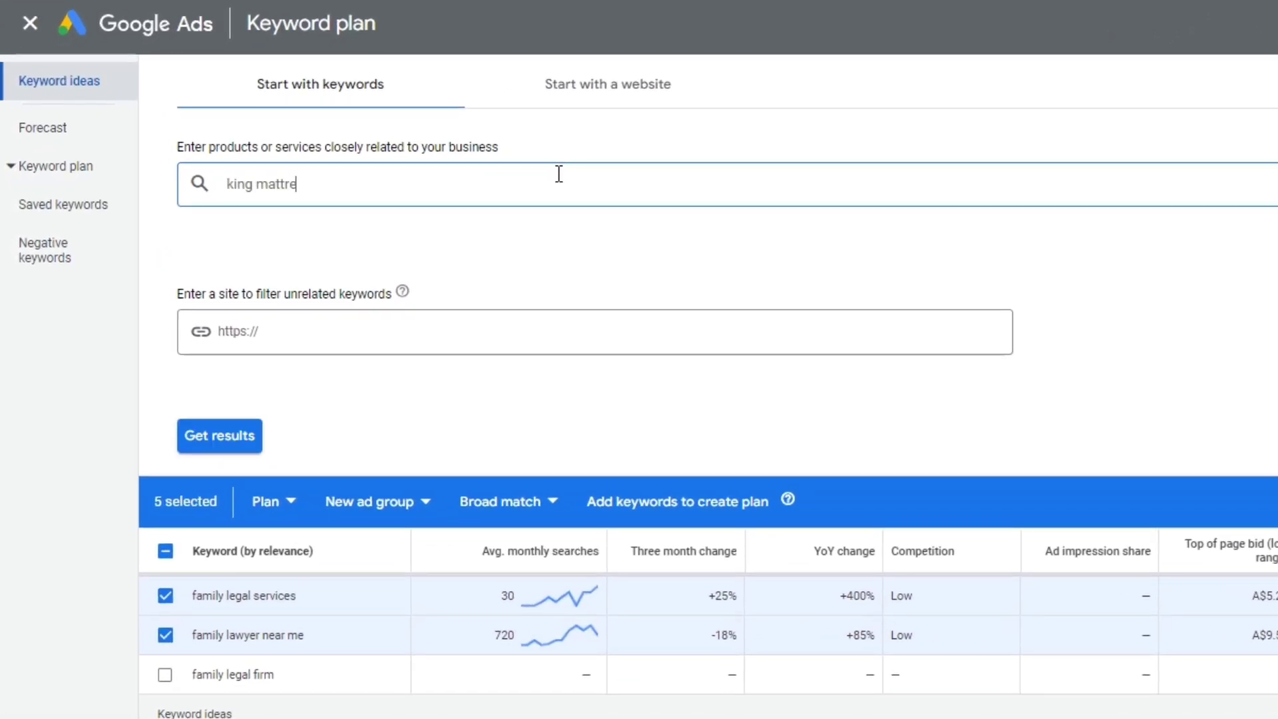
{"action": "type", "text": "ss for sale"}
{"action": "key", "text": "Return"}
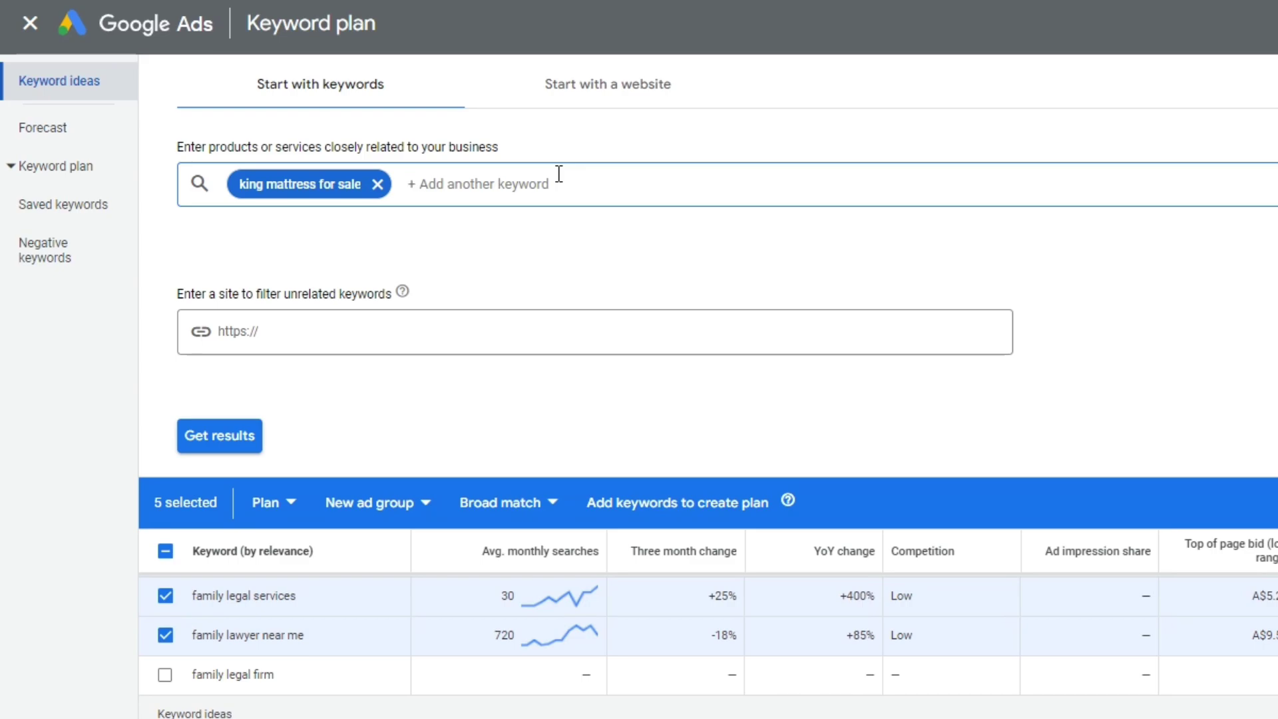
{"action": "type", "text": "buy king mattr"}
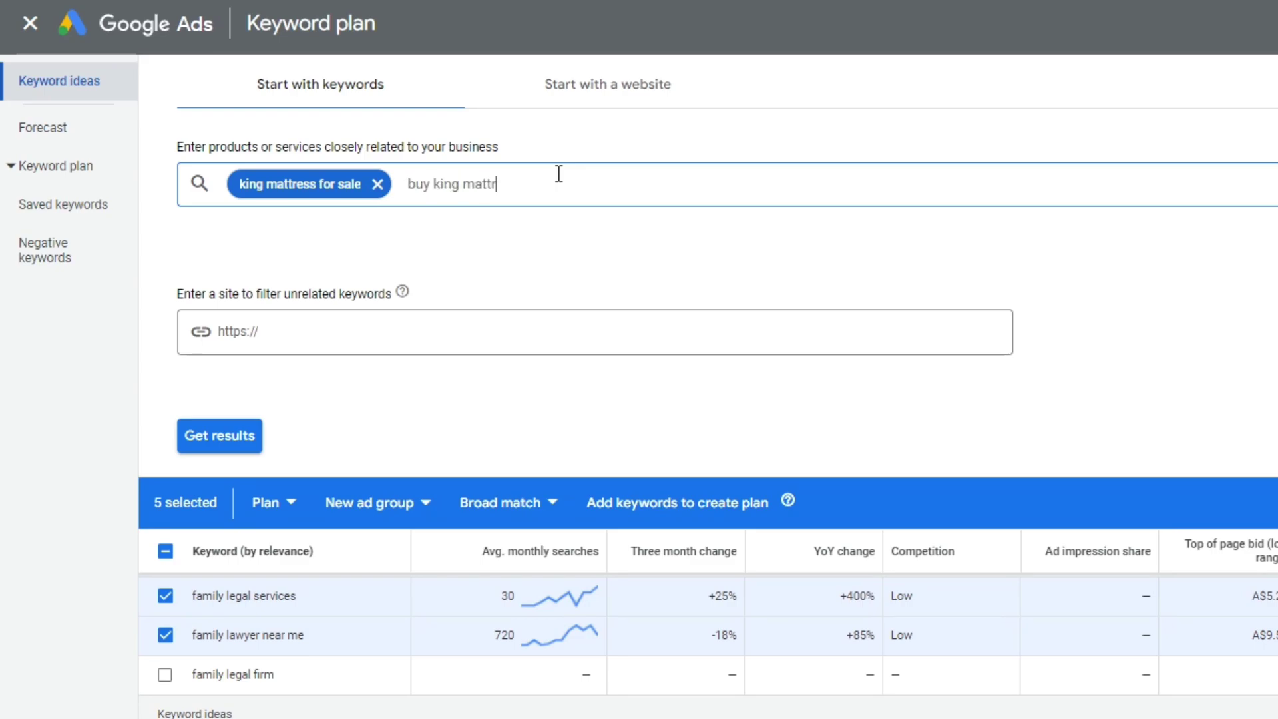
{"action": "type", "text": "ess online"}
{"action": "key", "text": "Return"}
{"action": "type", "text": "buy king mat"}
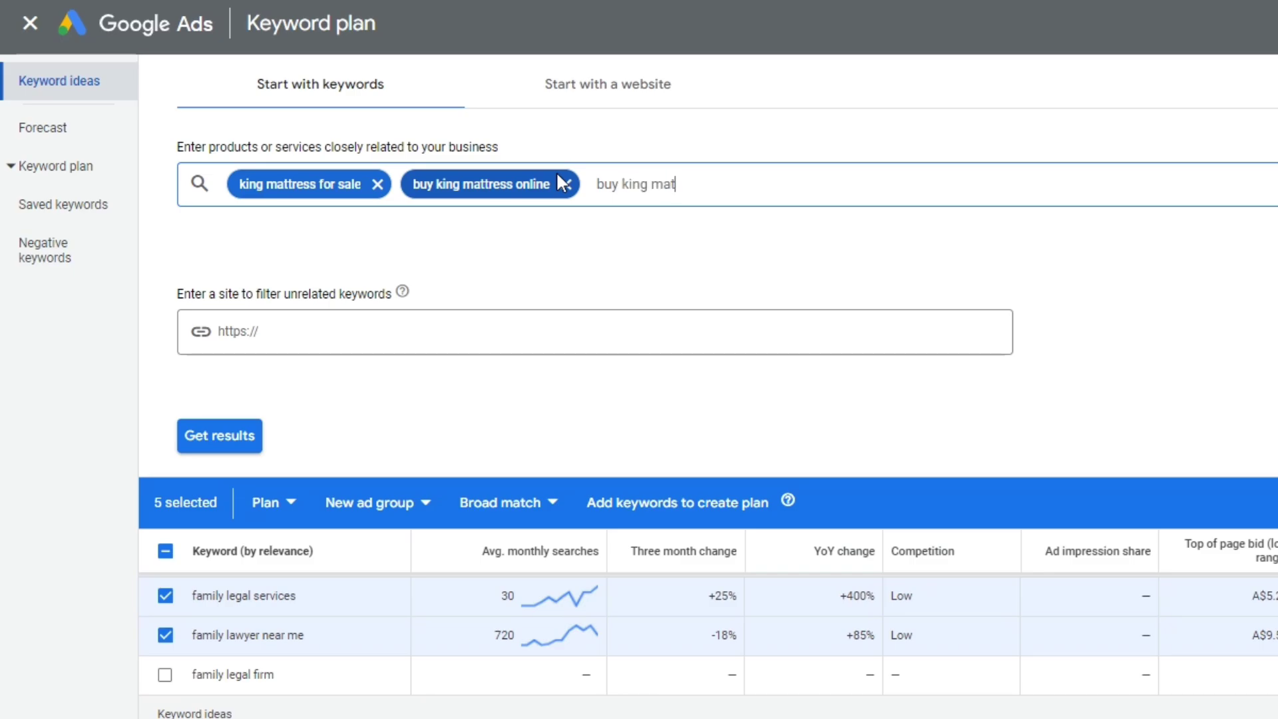
{"action": "type", "text": "tress"}
{"action": "key", "text": "Return"}
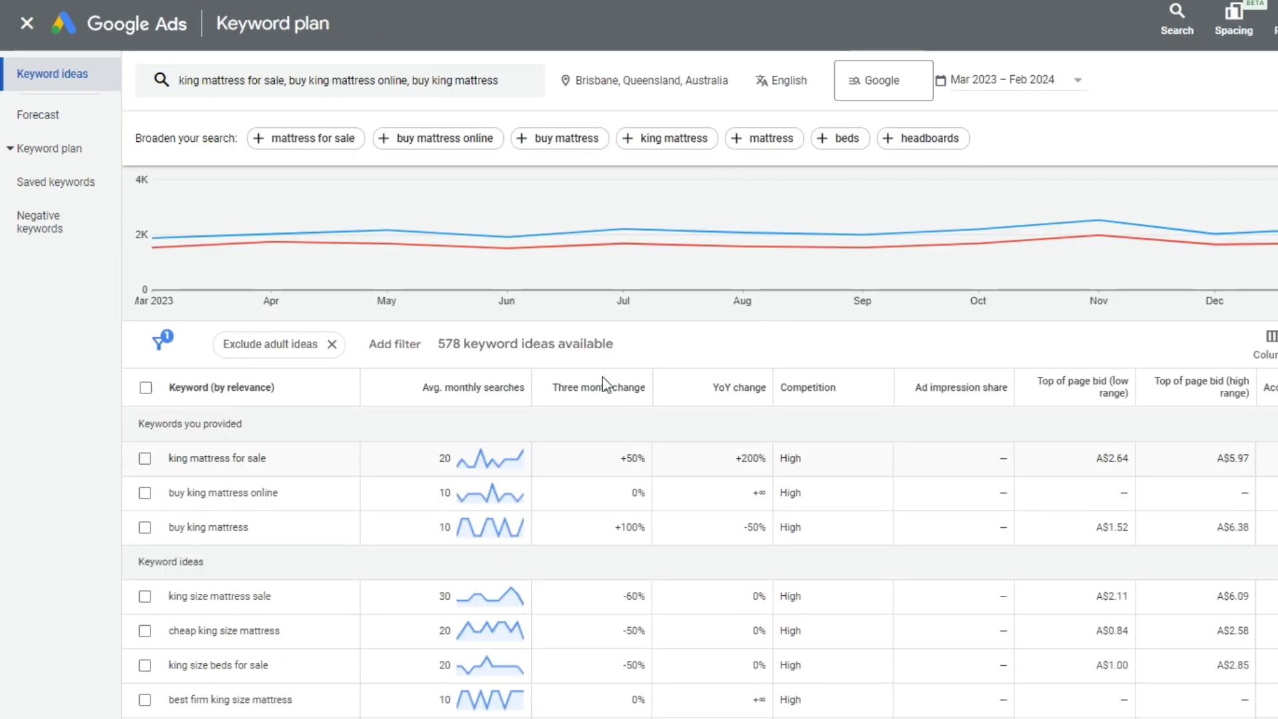
- Tick king mattress for sale, buy king mattress online, buy king mattress and king size mattress sale
{"action": "scroll", "coordinate": [305, 393], "scroll_direction": "down", "scroll_amount": 2}
{"action": "left_click", "coordinate": [146, 407]}
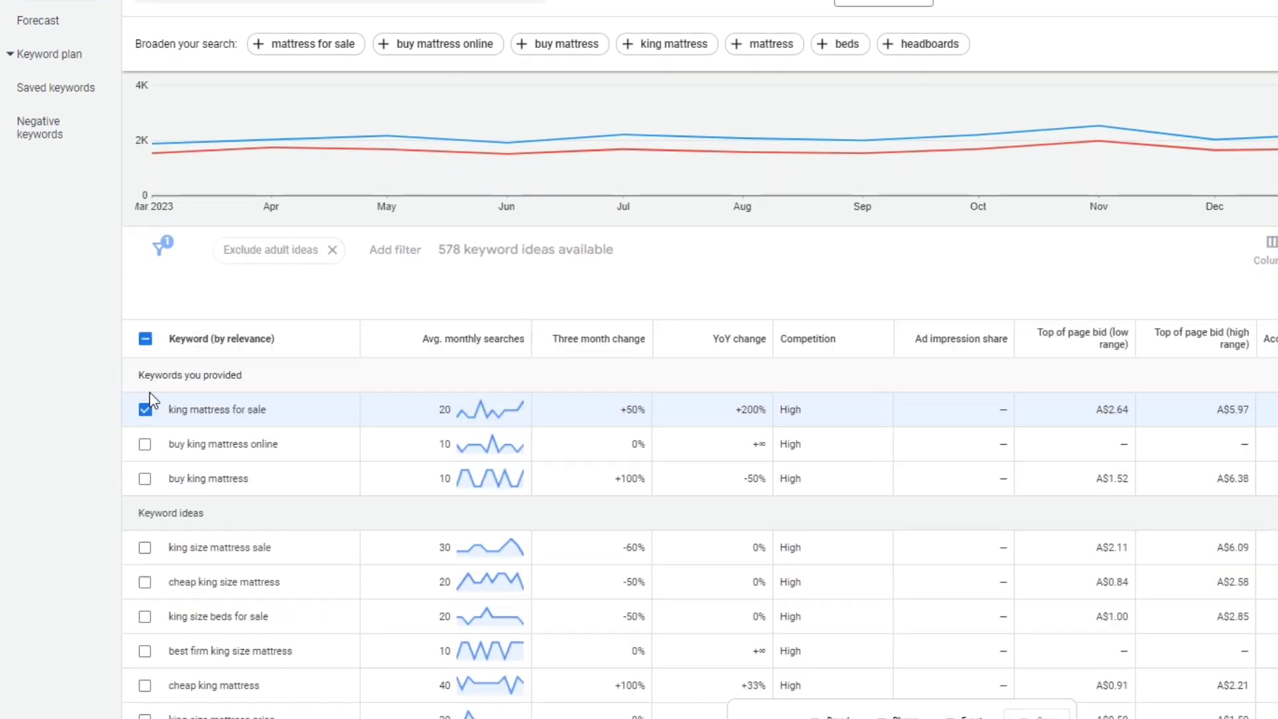
{"action": "left_click", "coordinate": [147, 398]}
{"action": "scroll", "coordinate": [195, 408], "scroll_direction": "down", "scroll_amount": 2}
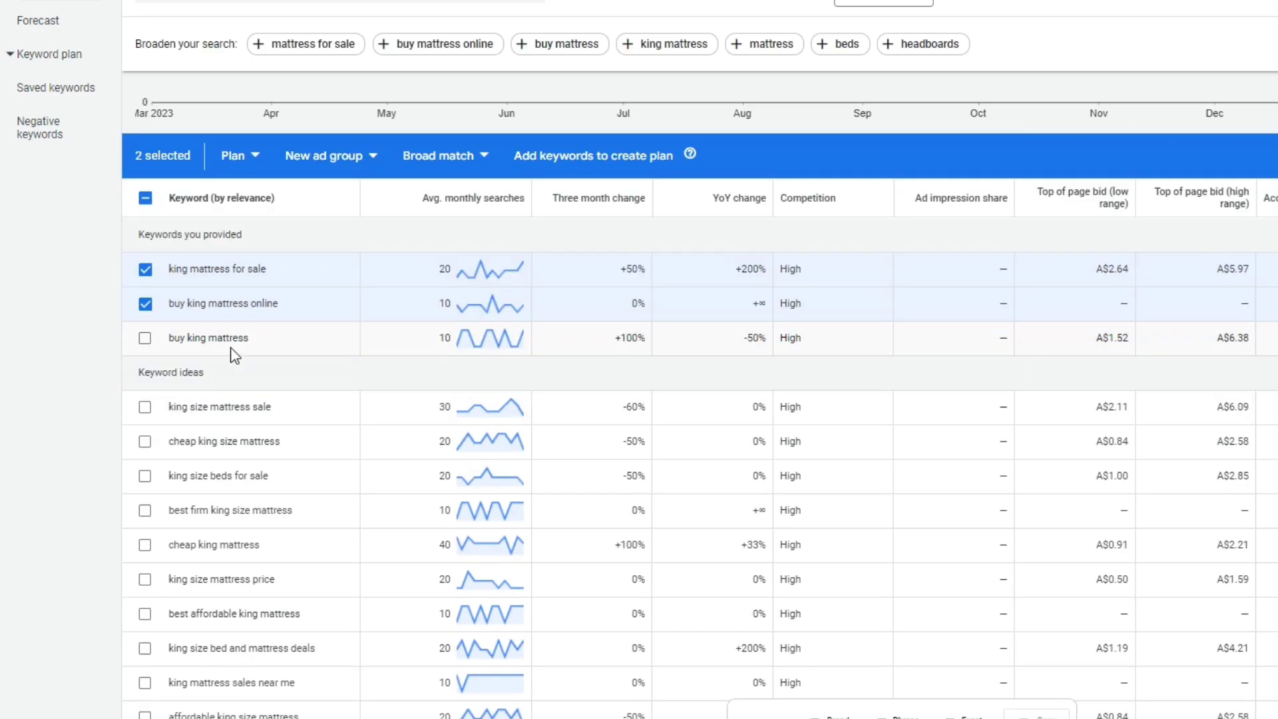
{"action": "left_click", "coordinate": [145, 338]}
{"action": "scroll", "coordinate": [215, 348], "scroll_direction": "down", "scroll_amount": 2}
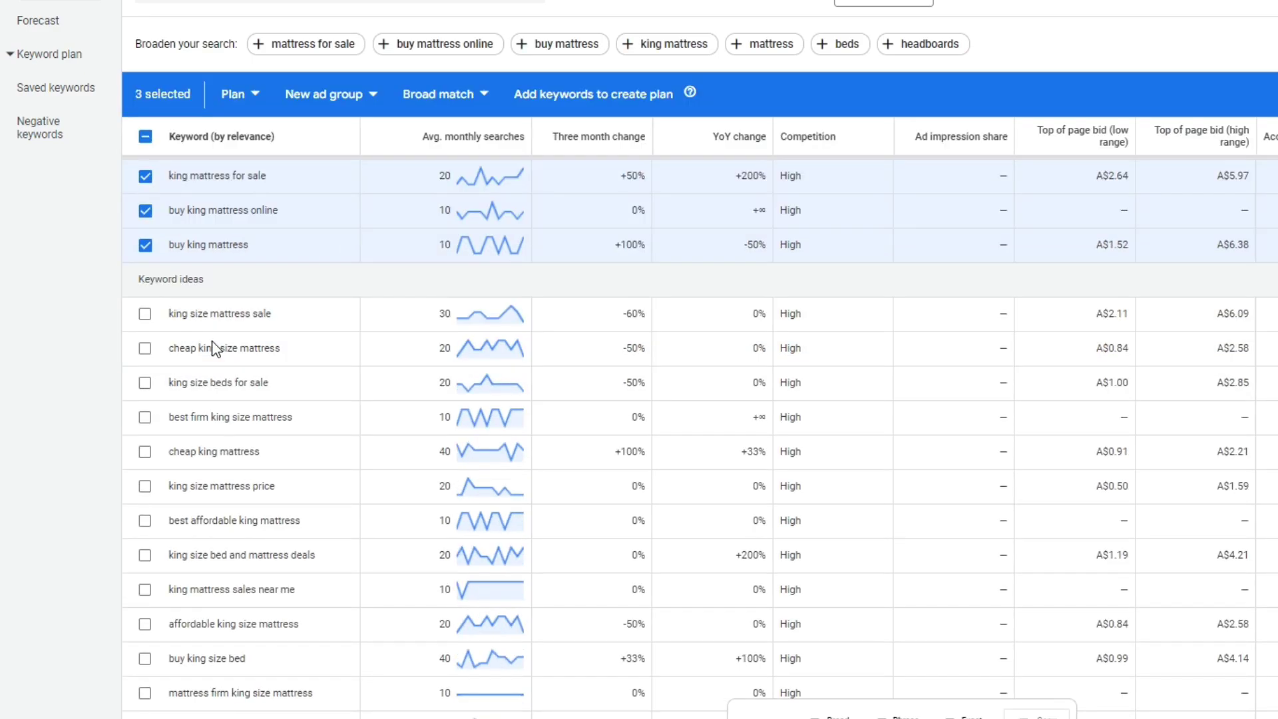
{"action": "triple_click", "coordinate": [185, 313]}
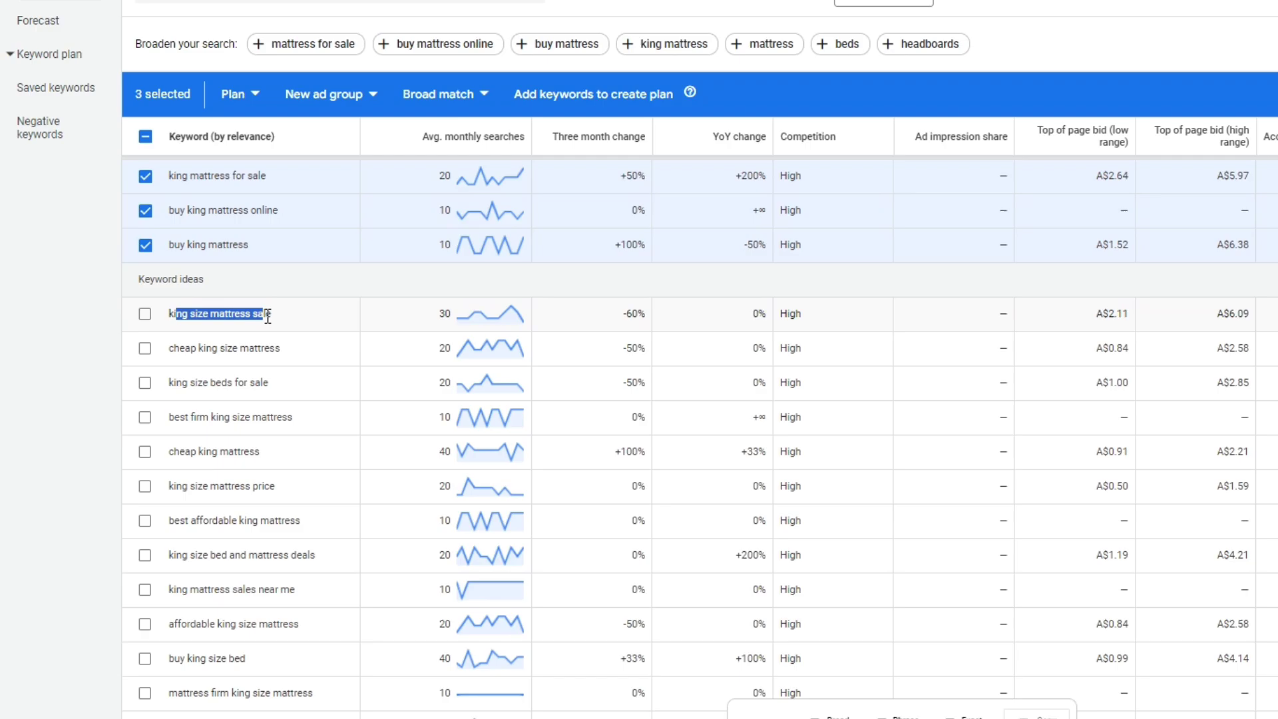
{"action": "left_click", "coordinate": [145, 314]}
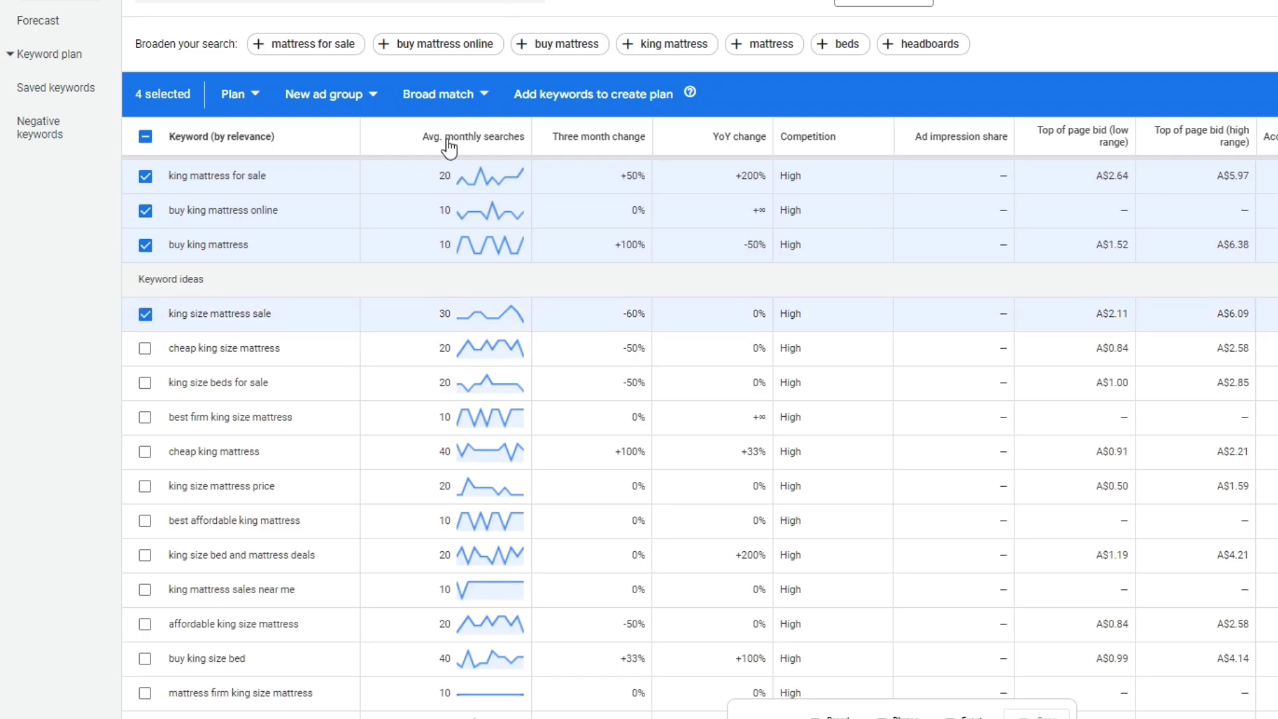
- Scroll further down the ideas list and select the word alaskan to copy
{"action": "scroll", "coordinate": [267, 313], "scroll_direction": "down", "scroll_amount": 2}
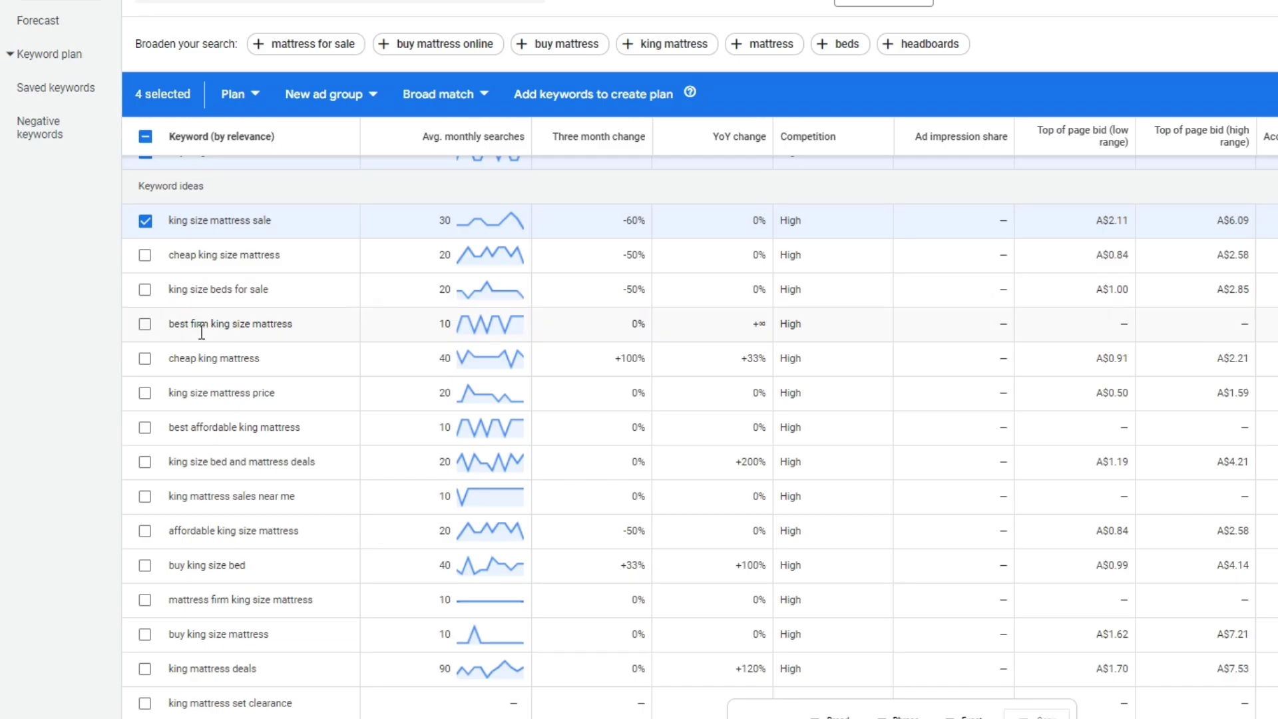
{"action": "scroll", "coordinate": [201, 331], "scroll_direction": "down", "scroll_amount": 2}
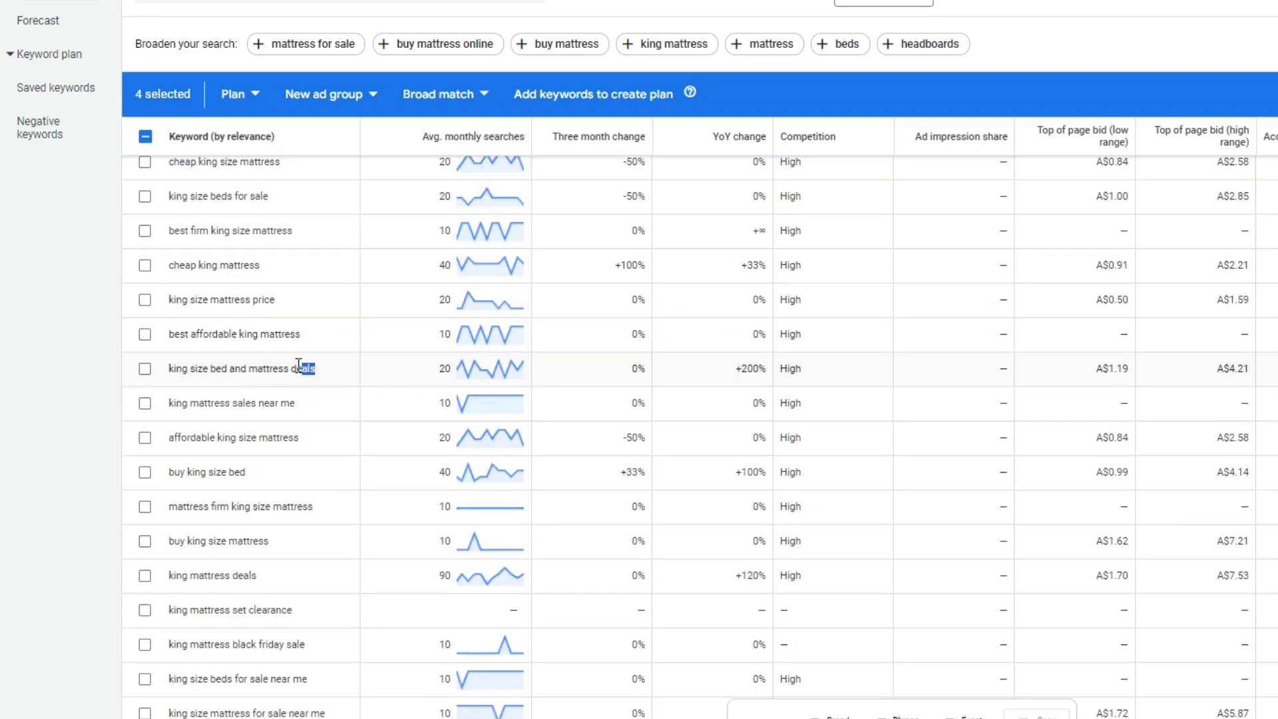
{"action": "scroll", "coordinate": [293, 436], "scroll_direction": "down", "scroll_amount": 4}
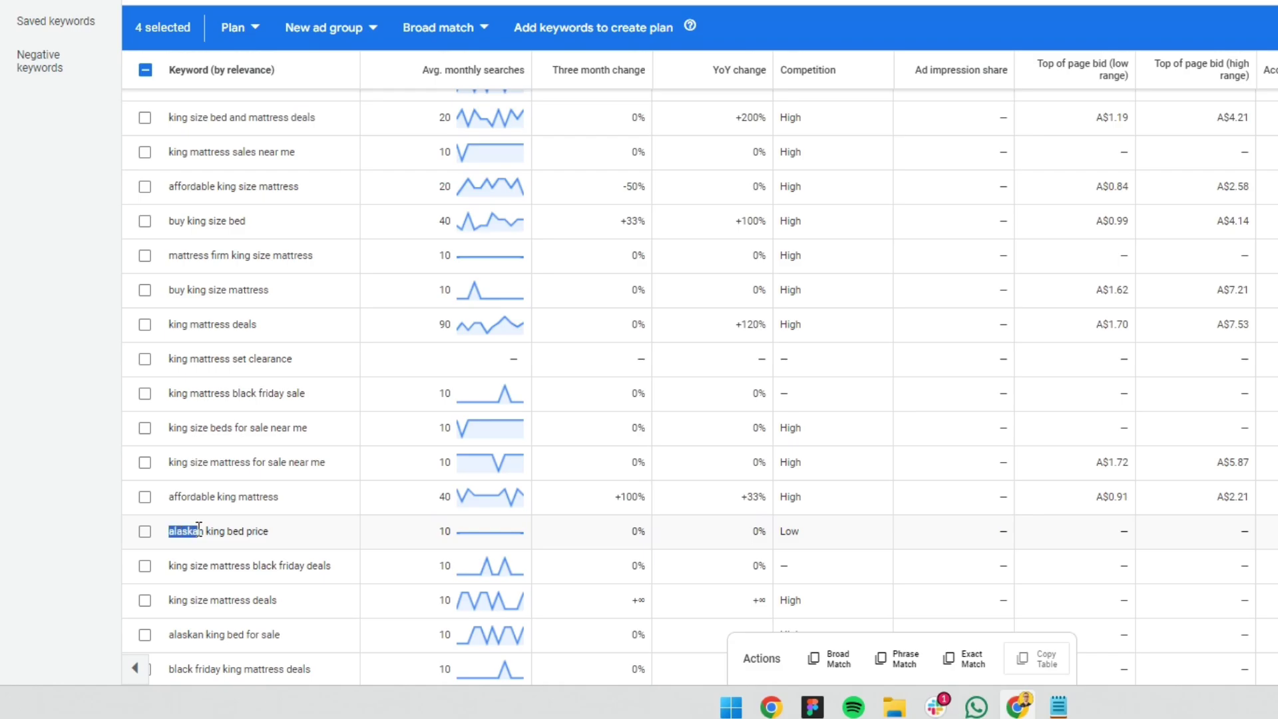
{"action": "left_click_drag", "start_coordinate": [199, 527], "coordinate": [204, 530]}
{"action": "key", "text": "ctrl+c"}
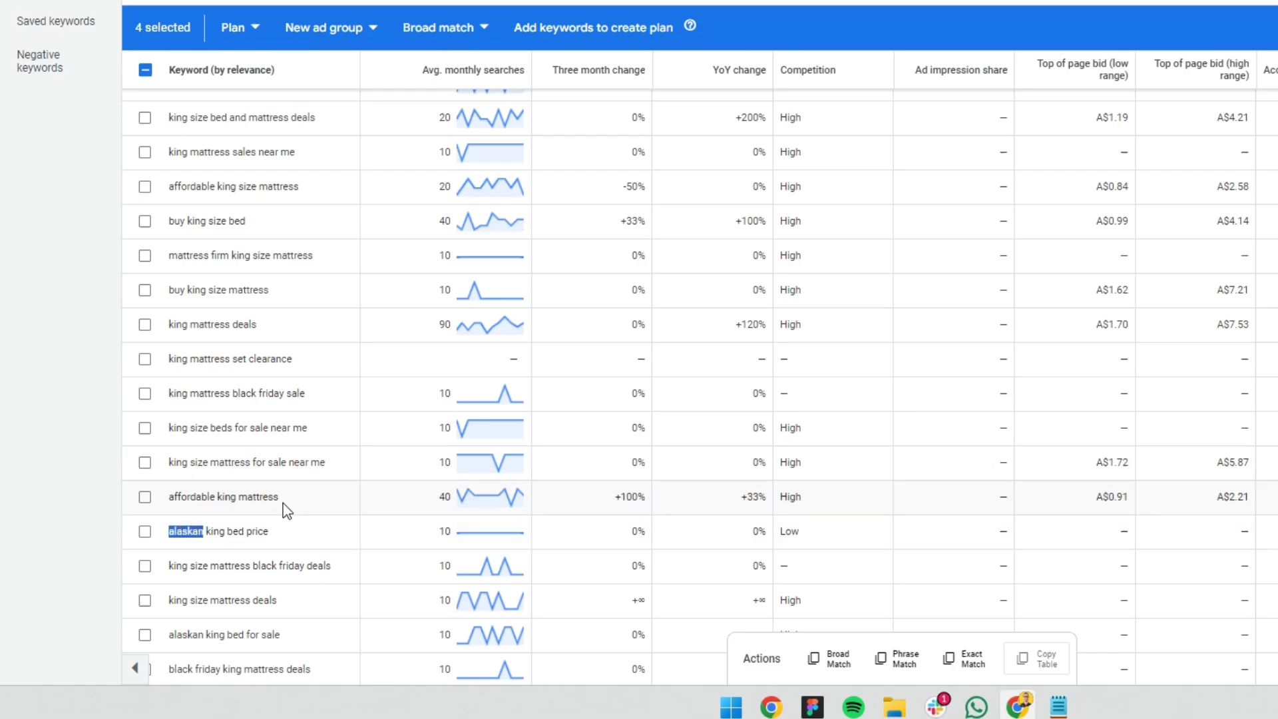
- Add alaskan and black friday (trimmed from black friday deals) to the King Mattresses negatives
{"action": "left_click", "coordinate": [1060, 709]}
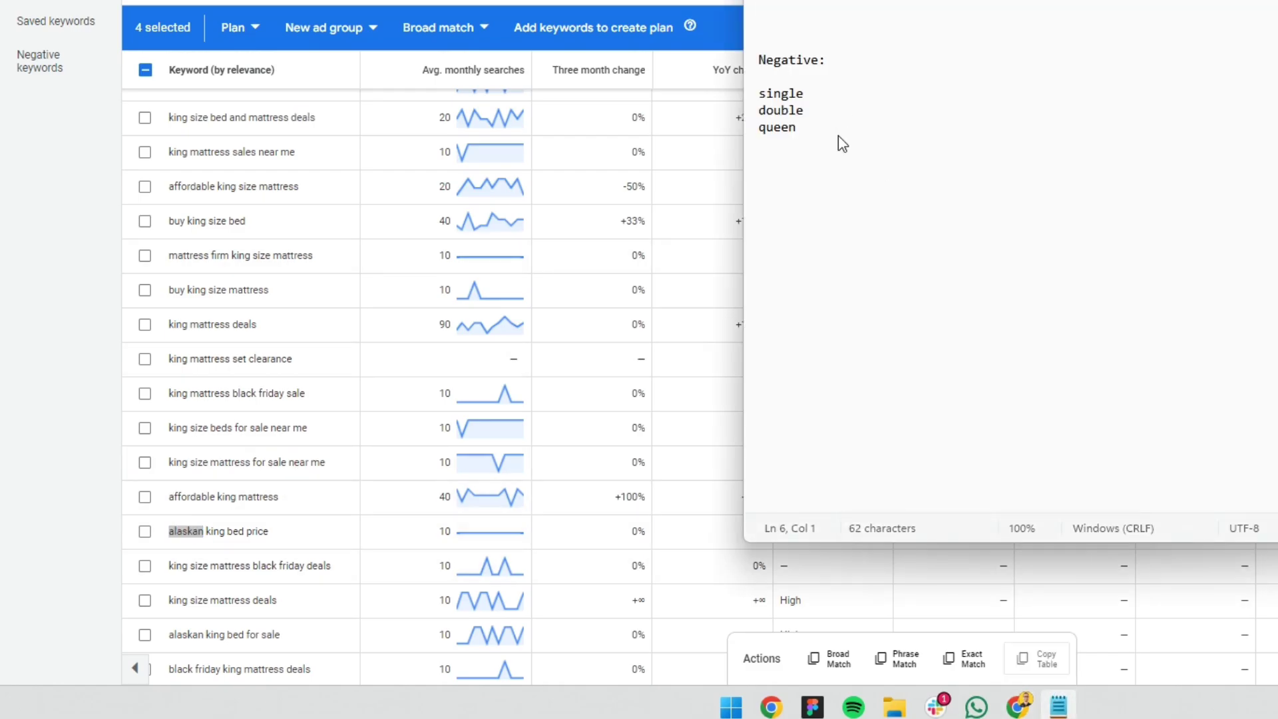
{"action": "key", "text": "ctrl+v"}
{"action": "key", "text": "Return"}
{"action": "key", "text": "alt+Tab"}
{"action": "scroll", "coordinate": [256, 474], "scroll_direction": "down", "scroll_amount": 1}
{"action": "left_click_drag", "start_coordinate": [253, 474], "coordinate": [343, 474]}
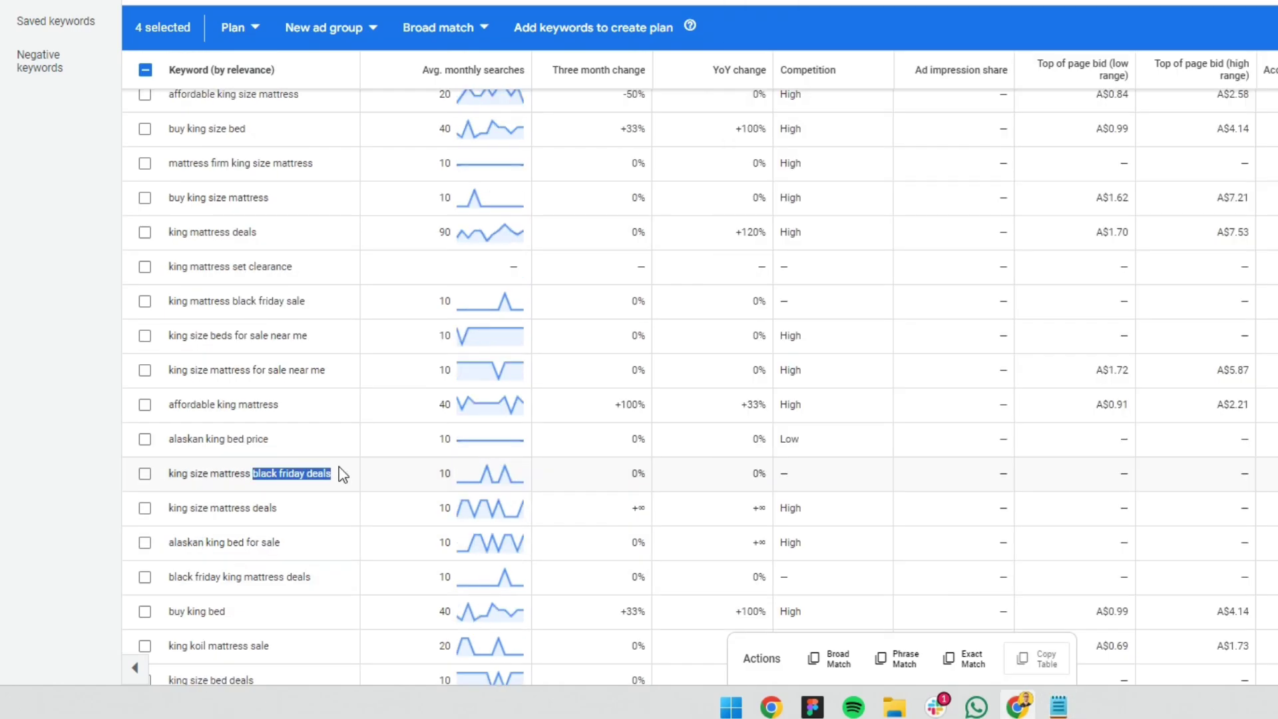
{"action": "key", "text": "ctrl+c"}
{"action": "left_click", "coordinate": [1058, 707]}
{"action": "key", "text": "ctrl+v"}
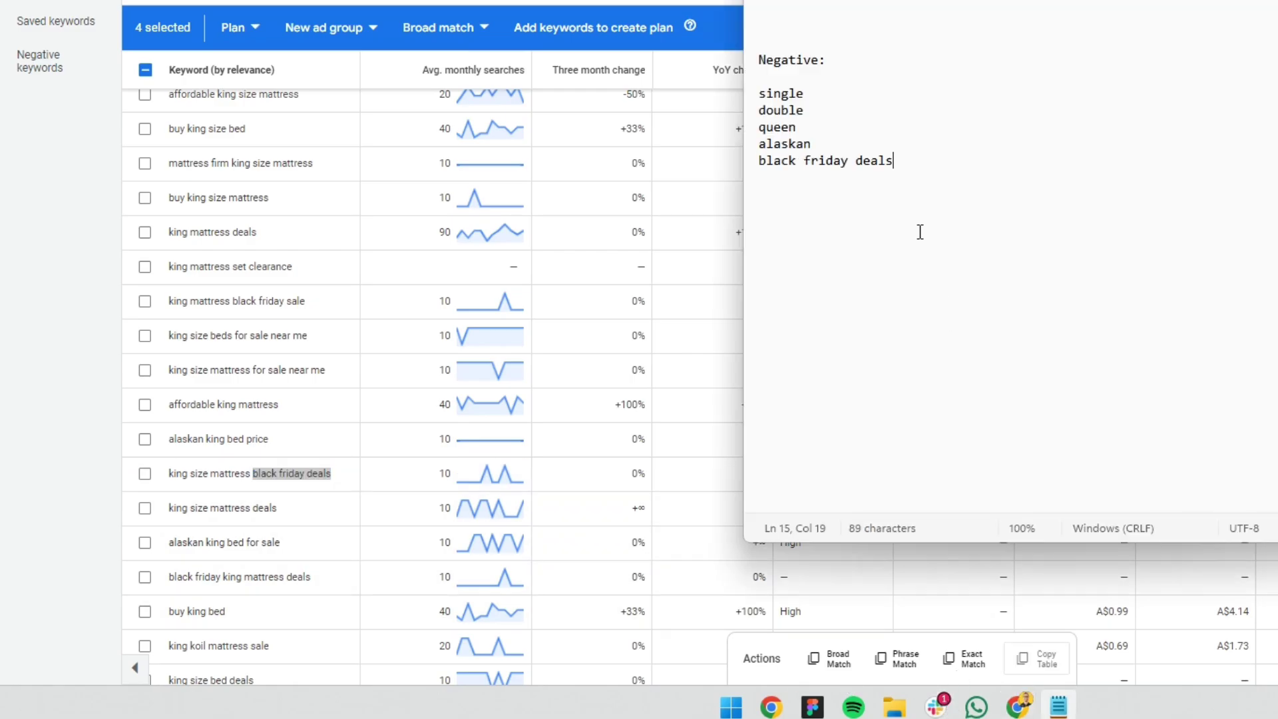
{"action": "key", "text": "BackSpace"}
{"action": "key", "text": "BackSpace"}
{"action": "key", "text": "BackSpace"}
{"action": "key", "text": "BackSpace"}
{"action": "key", "text": "BackSpace"}
{"action": "key", "text": "BackSpace"}
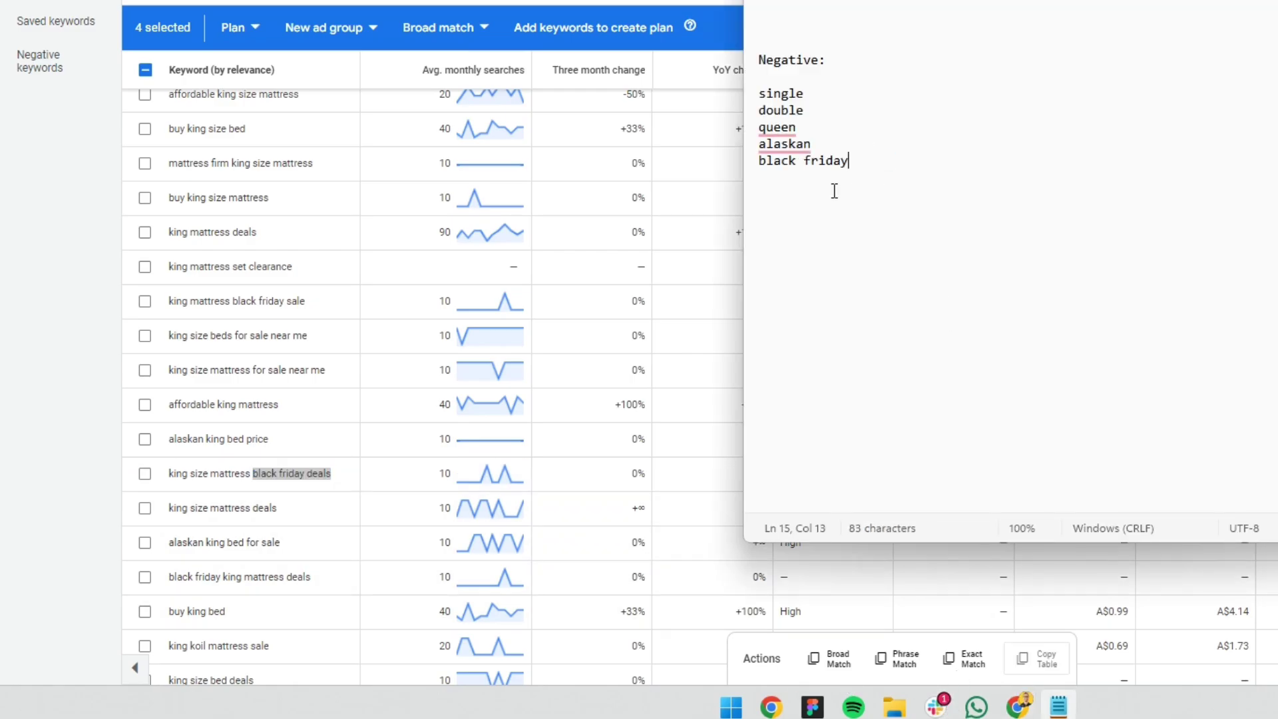
- Add used and second hand to the negatives and select the king size bed prices keyword text
{"action": "left_click", "coordinate": [377, 393]}
{"action": "scroll", "coordinate": [143, 479], "scroll_direction": "down", "scroll_amount": 5}
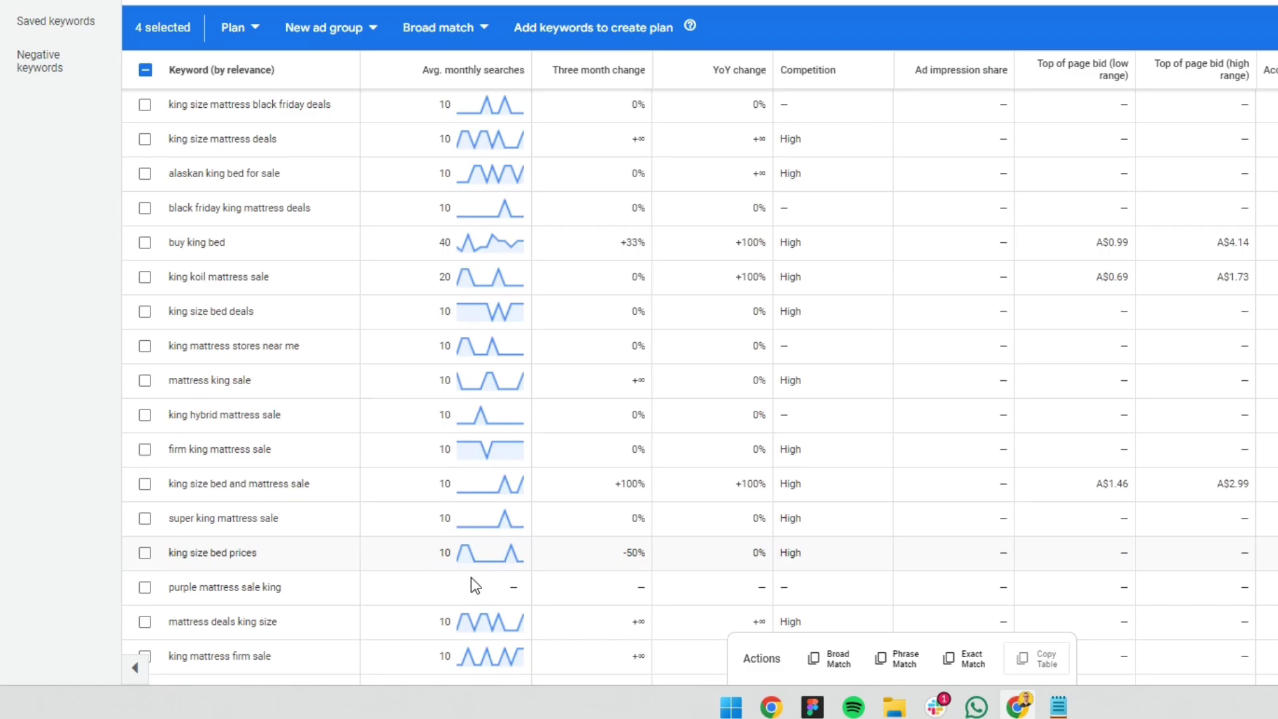
{"action": "left_click", "coordinate": [1042, 659]}
{"action": "left_click", "coordinate": [1059, 707]}
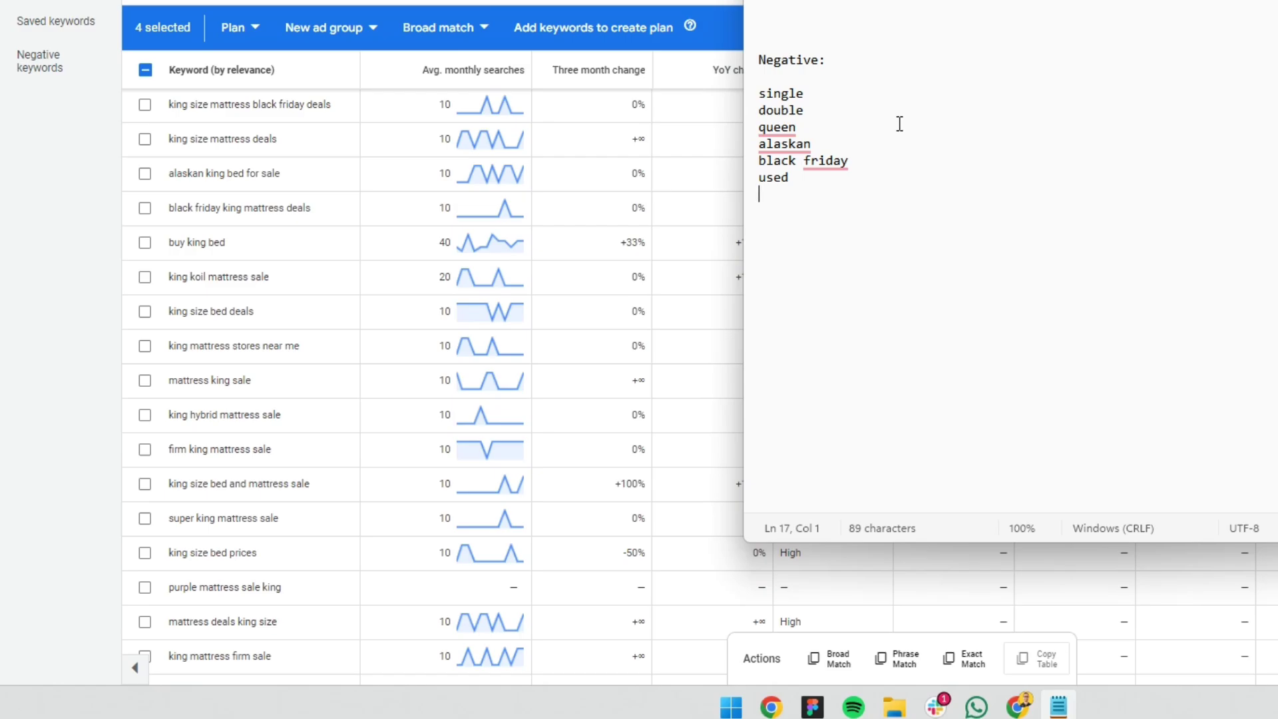
{"action": "type", "text": "second hand"}
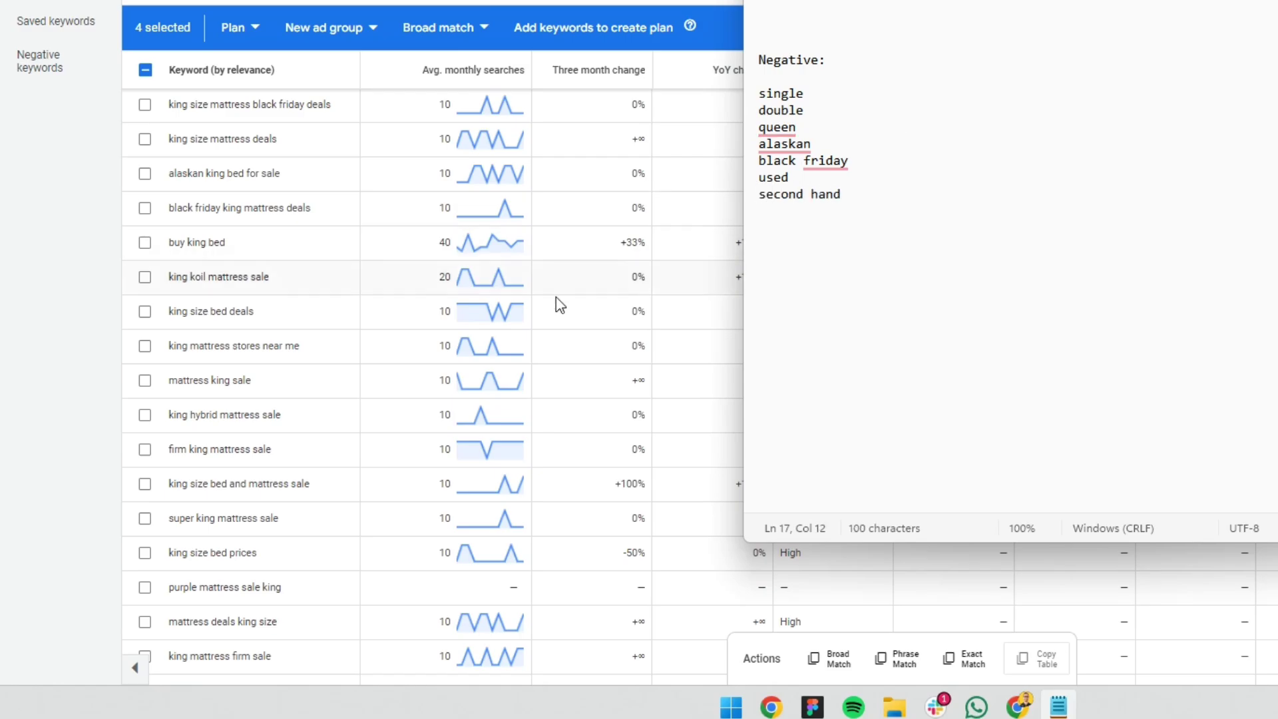
{"action": "triple_click", "coordinate": [256, 563]}
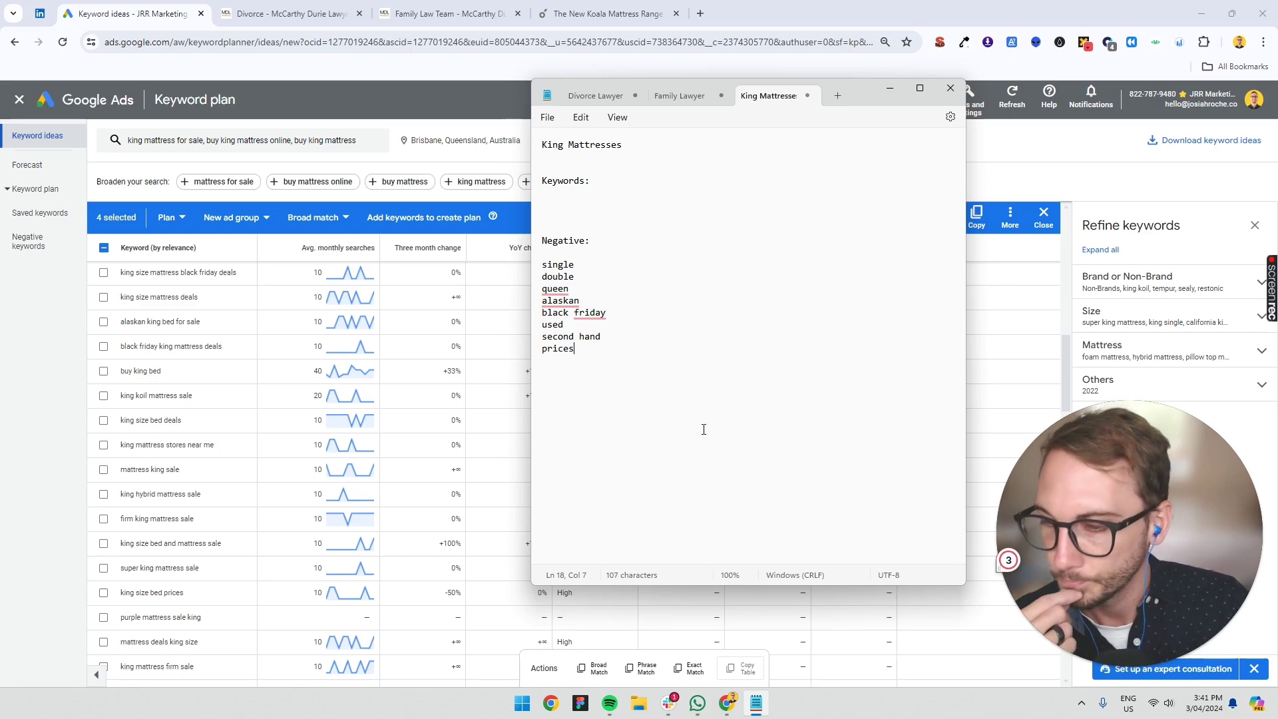
- Copy the four ticked keywords as phrase match and paste them under Keywords: in the King Mattresses note
{"action": "left_click", "coordinate": [55, 539]}
{"action": "scroll", "coordinate": [183, 486], "scroll_direction": "up", "scroll_amount": 10}
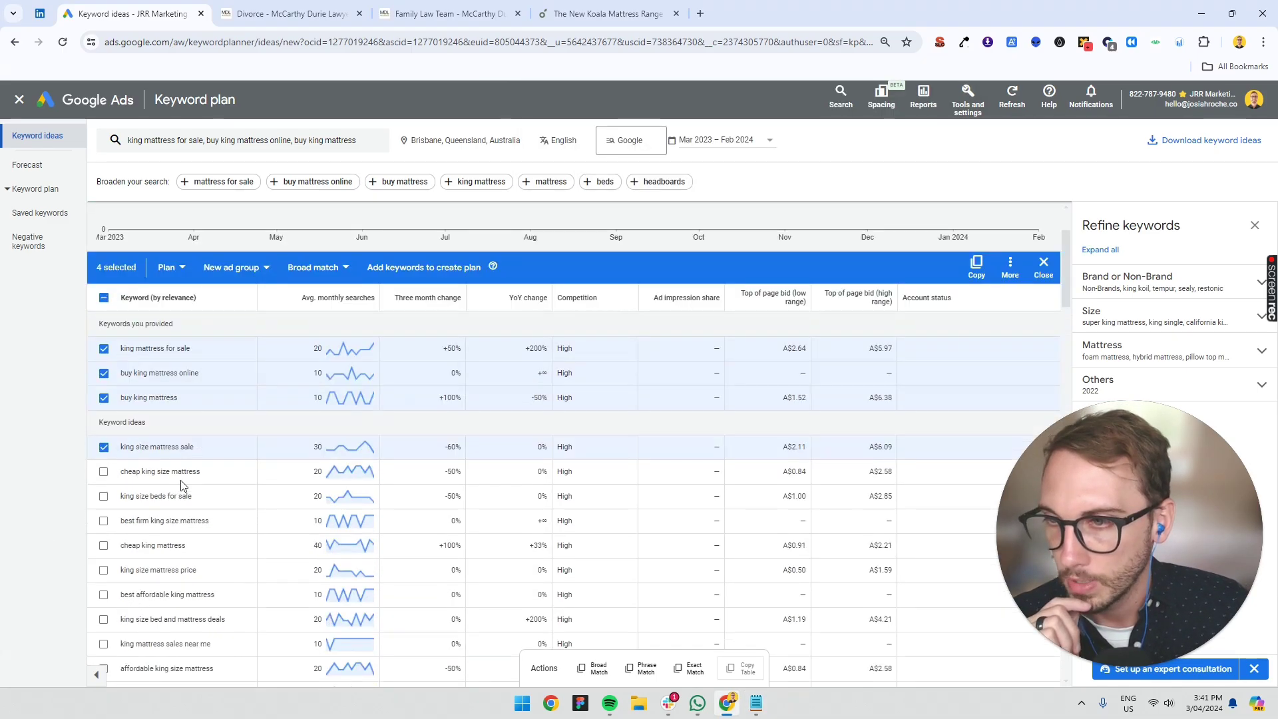
{"action": "scroll", "coordinate": [156, 473], "scroll_direction": "down", "scroll_amount": 10}
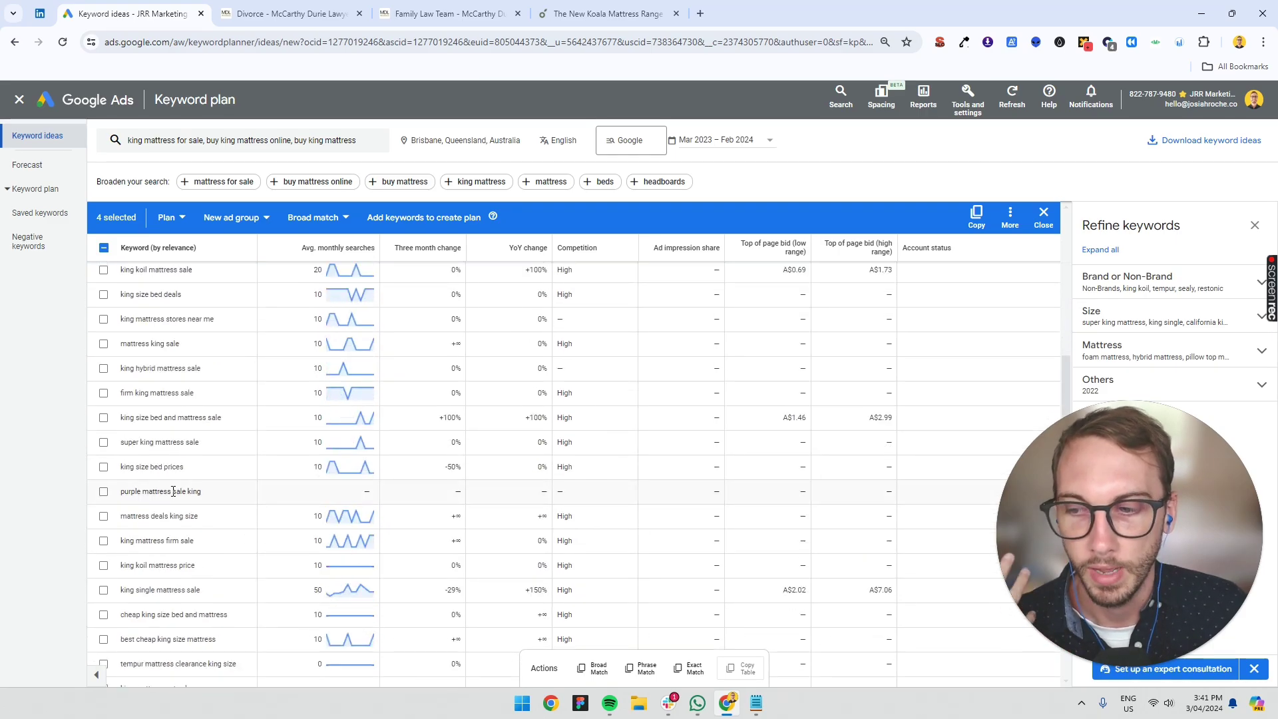
{"action": "scroll", "coordinate": [234, 489], "scroll_direction": "up", "scroll_amount": 3}
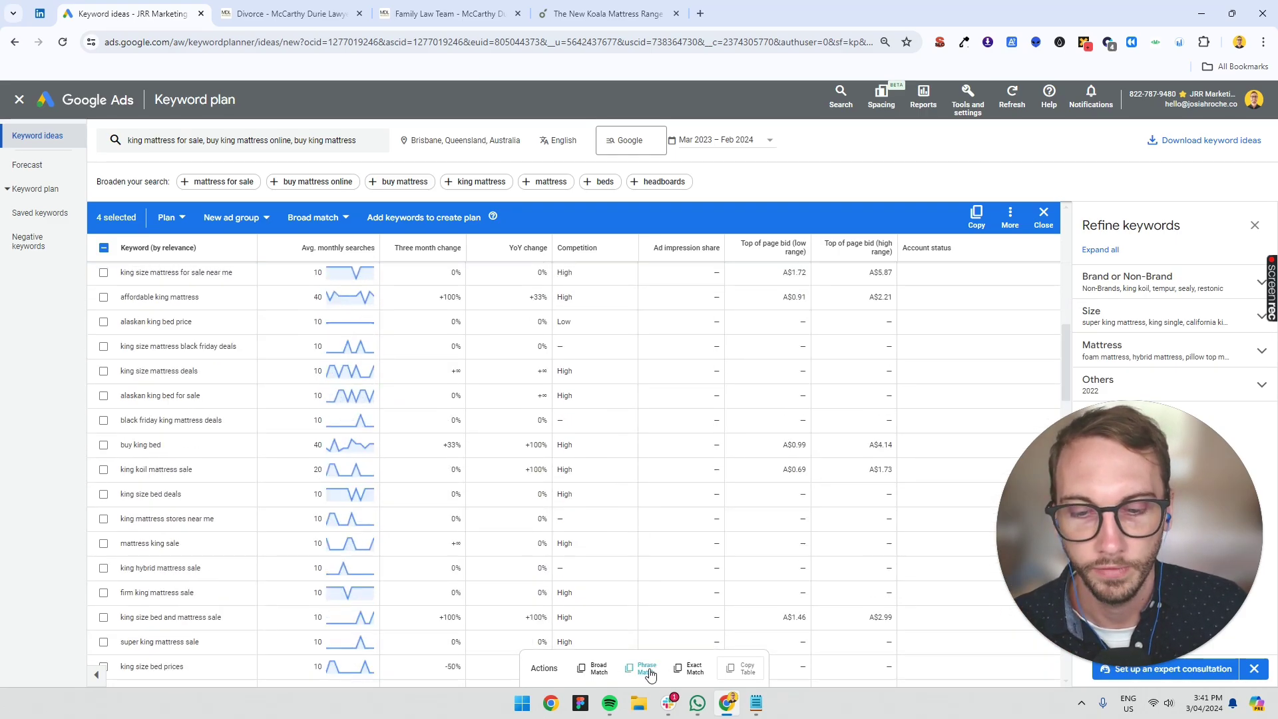
{"action": "left_click", "coordinate": [649, 674]}
{"action": "left_click", "coordinate": [757, 703]}
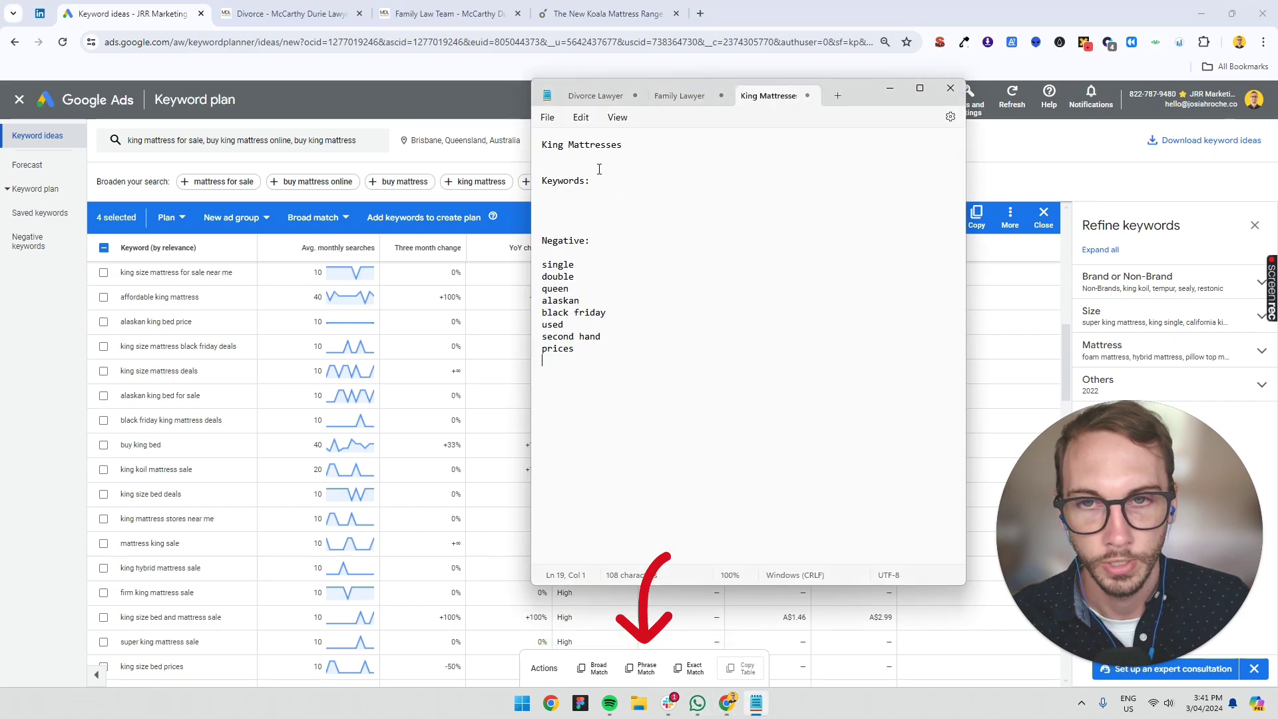
{"action": "left_click", "coordinate": [566, 204]}
{"action": "key", "text": "ctrl+v"}
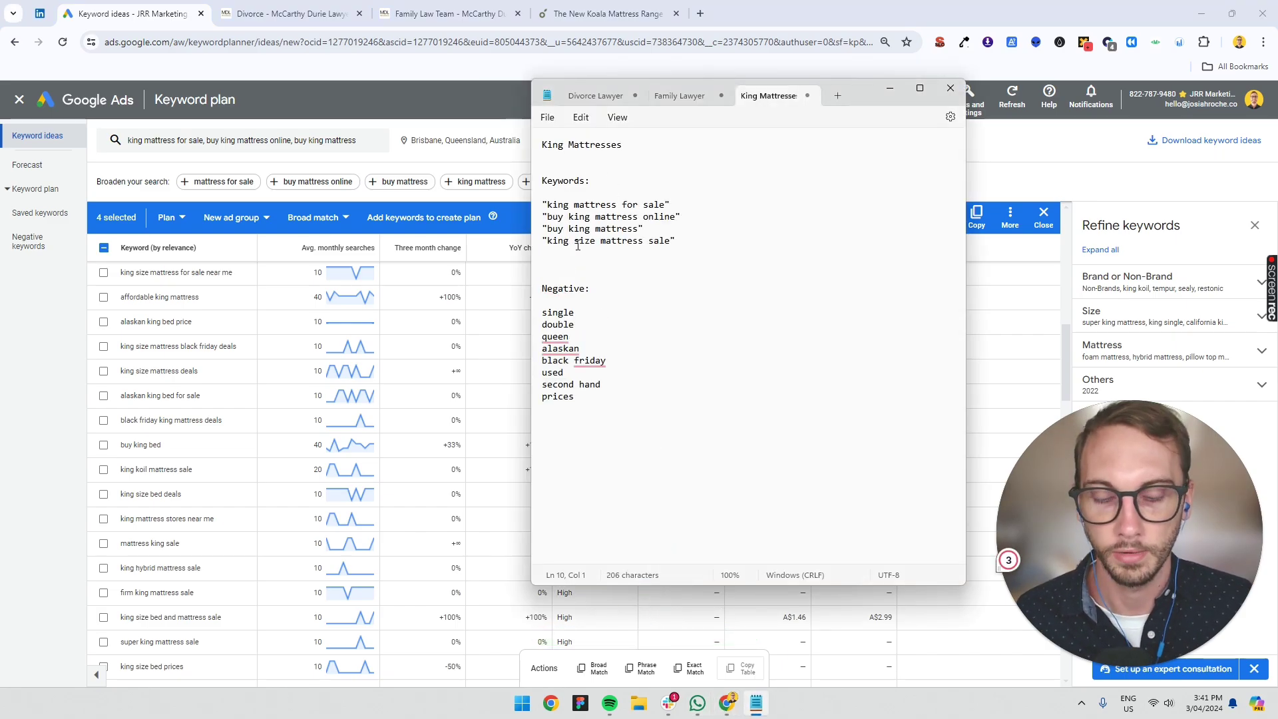
{"action": "key", "text": "BackSpace"}
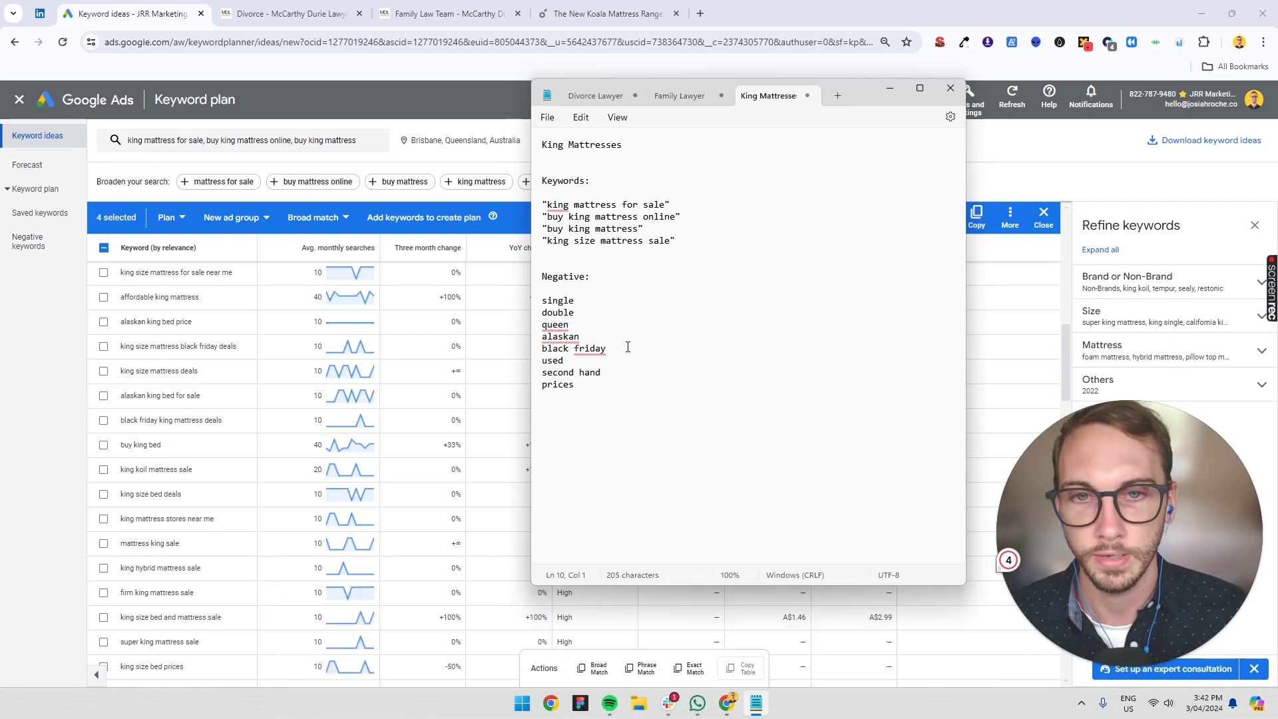
- Return to the Divorce Lawyer notes and place the caret after the negative keyword 'affordable'
{"action": "left_click_drag", "start_coordinate": [1125, 470], "coordinate": [382, 324]}
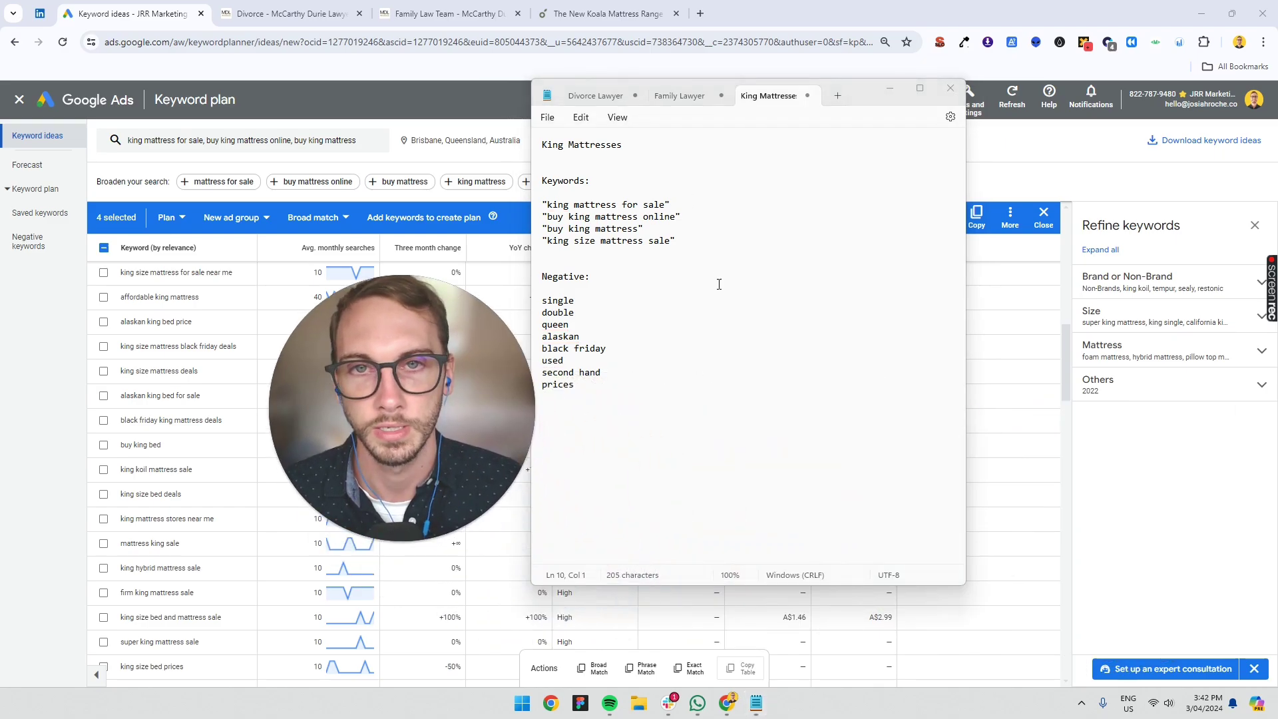
{"action": "left_click", "coordinate": [679, 95]}
{"action": "left_click_drag", "start_coordinate": [455, 352], "coordinate": [276, 375]}
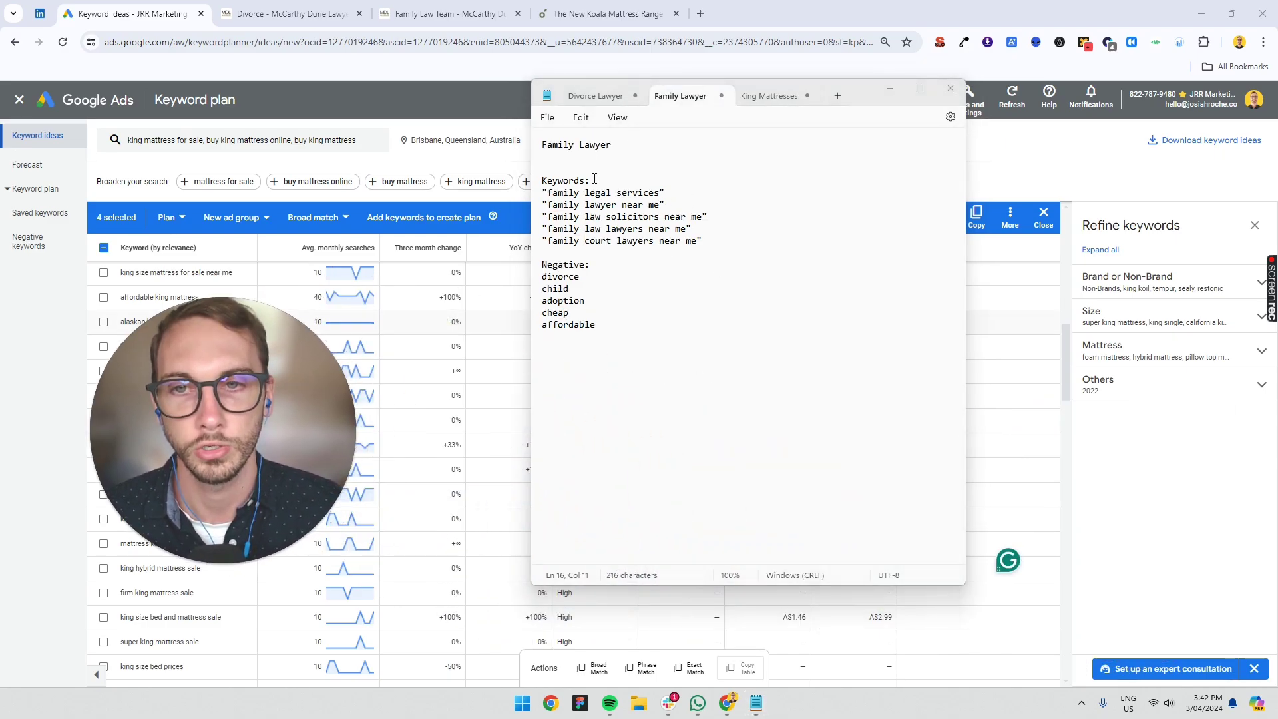
{"action": "left_click", "coordinate": [613, 96]}
{"action": "left_click", "coordinate": [663, 361]}
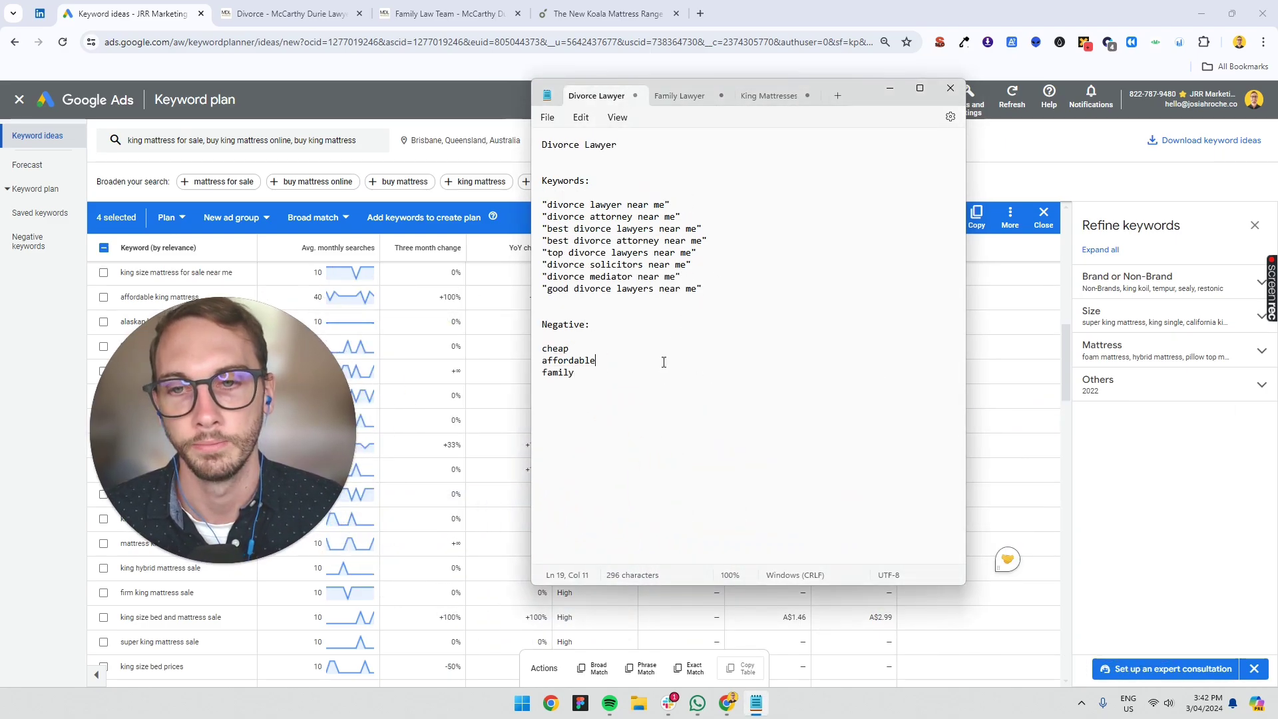